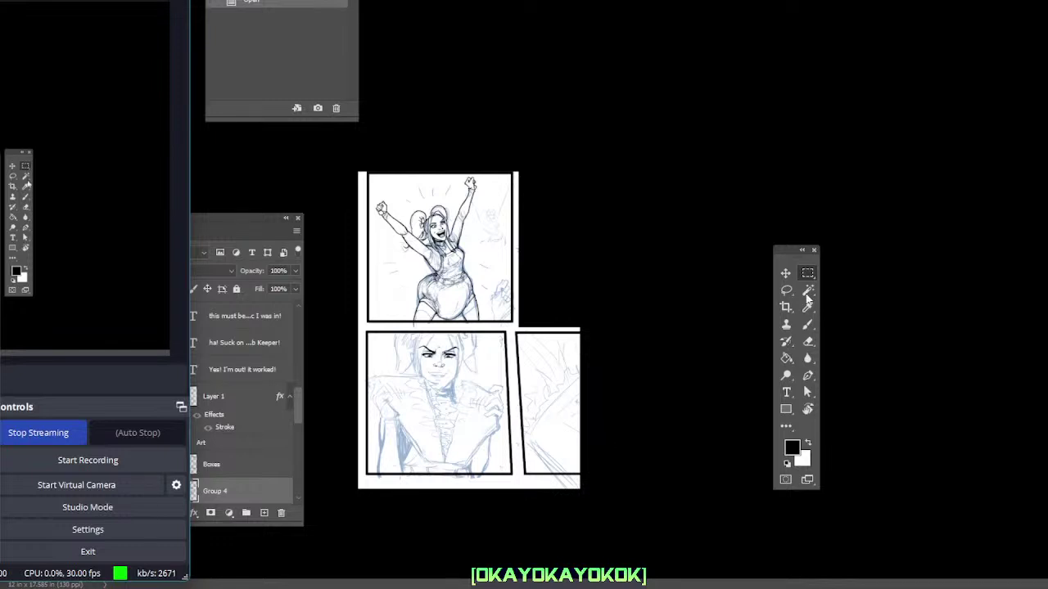
# Move the Layers panel off the face and ink the left smile crease on Group 4 with the Brush tool
pyautogui.click(808, 279)
pyautogui.hotkey('ctrl', '+')
pyautogui.scroll(5, 468, 417)
pyautogui.moveTo(437, 424); pyautogui.dragTo(699, 269)
pyautogui.scroll(3, 700, 228)
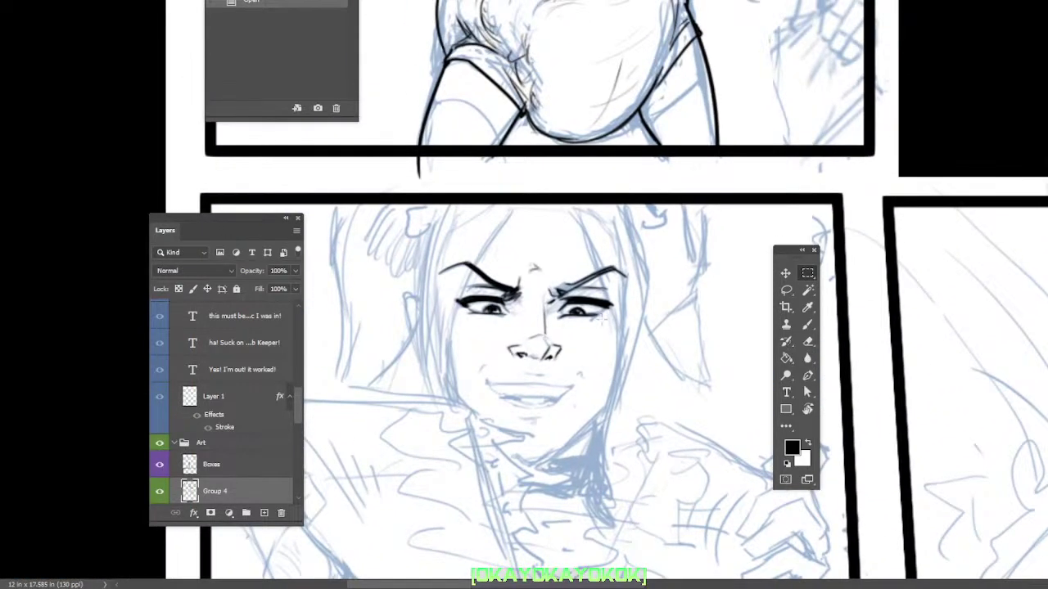
pyautogui.press('b')
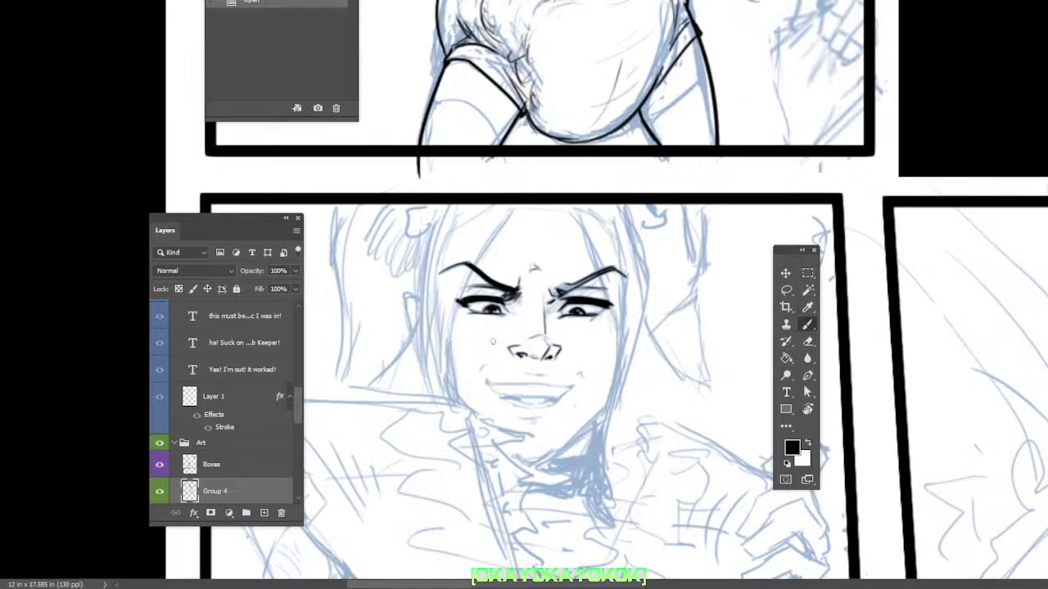
pyautogui.moveTo(0, 33); pyautogui.dragTo(0, 12)
pyautogui.click(573, 316)
pyautogui.moveTo(260, 229); pyautogui.dragTo(131, 221)
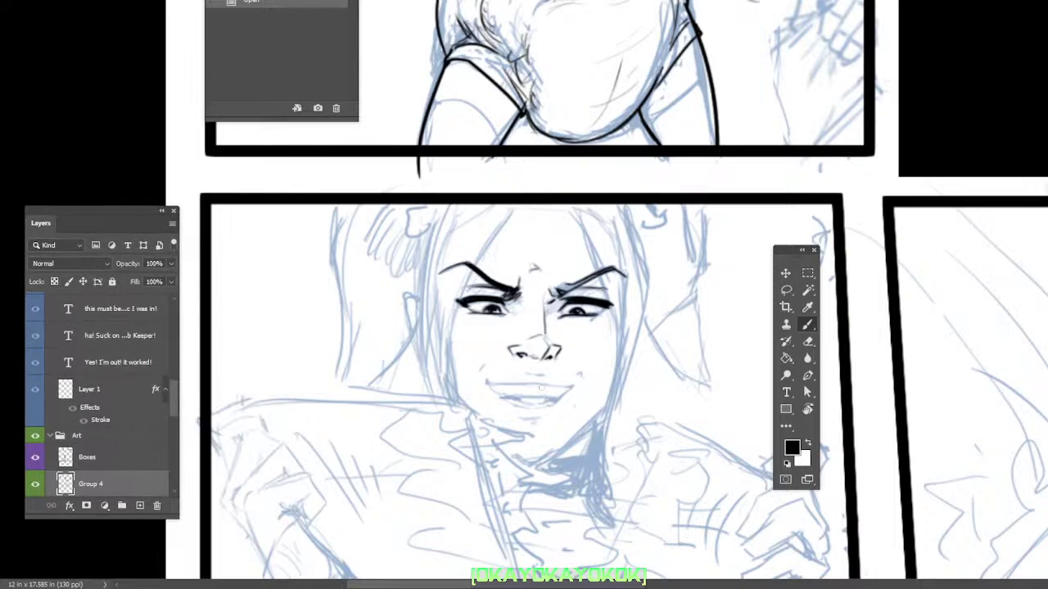
pyautogui.moveTo(583, 373); pyautogui.dragTo(533, 401)
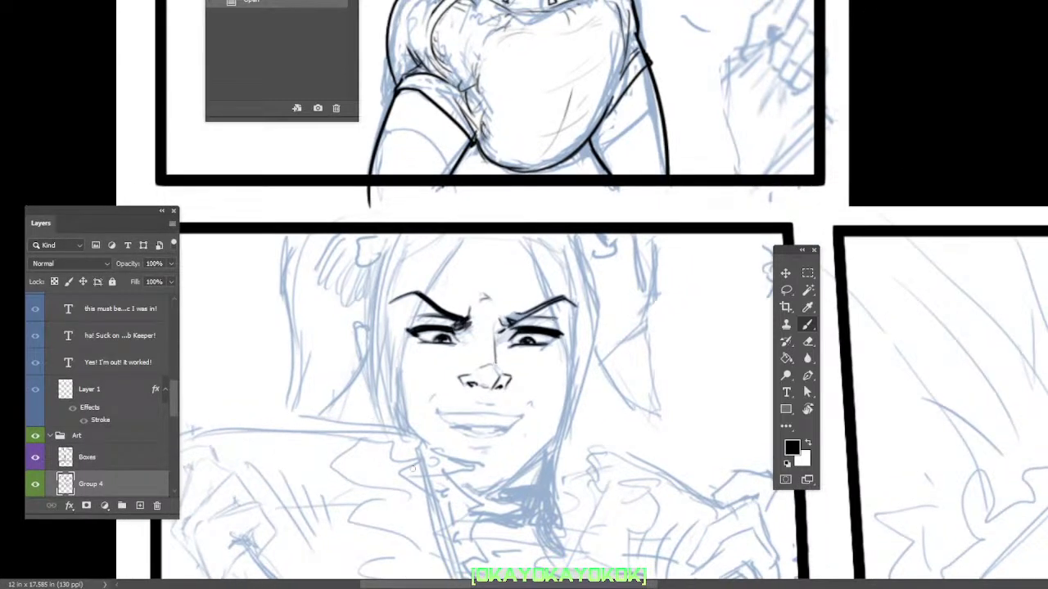
pyautogui.moveTo(562, 404); pyautogui.dragTo(573, 397)
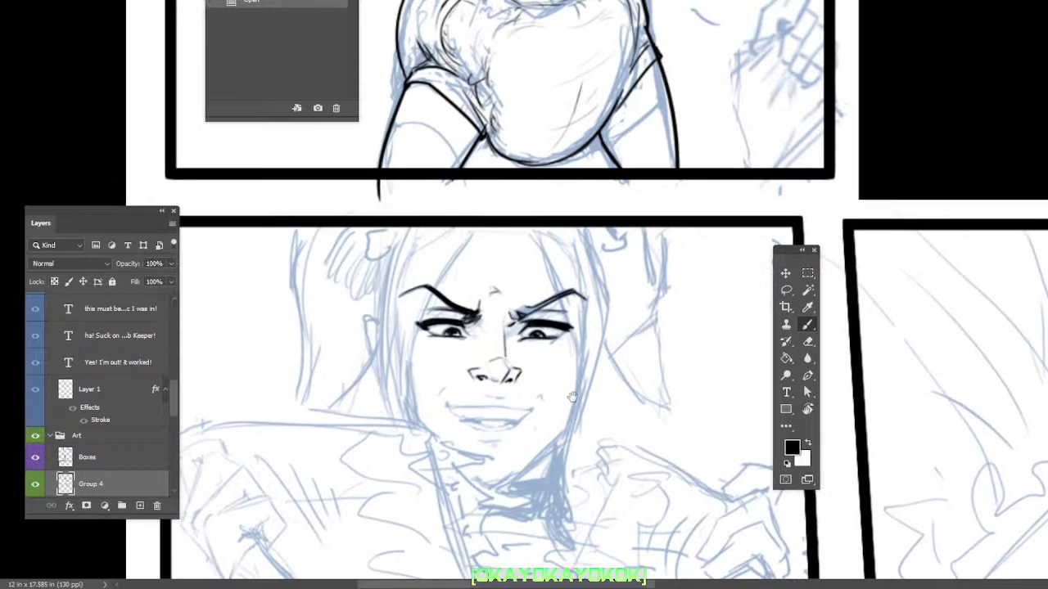
pyautogui.click(444, 392)
pyautogui.click(440, 394)
# Move the floating History, Layers and tool palettes outward to clear the canvas around the figure
pyautogui.moveTo(554, 409); pyautogui.dragTo(577, 299)
pyautogui.moveTo(567, 571)
pyautogui.mouseDown()
pyautogui.moveTo(619, 419)
pyautogui.moveTo(594, 347)
pyautogui.moveTo(601, 404)
pyautogui.mouseUp()
pyautogui.moveTo(283, 0); pyautogui.dragTo(54, 0)
pyautogui.moveTo(122, 228); pyautogui.dragTo(68, 233)
pyautogui.moveTo(811, 261); pyautogui.dragTo(988, 284)
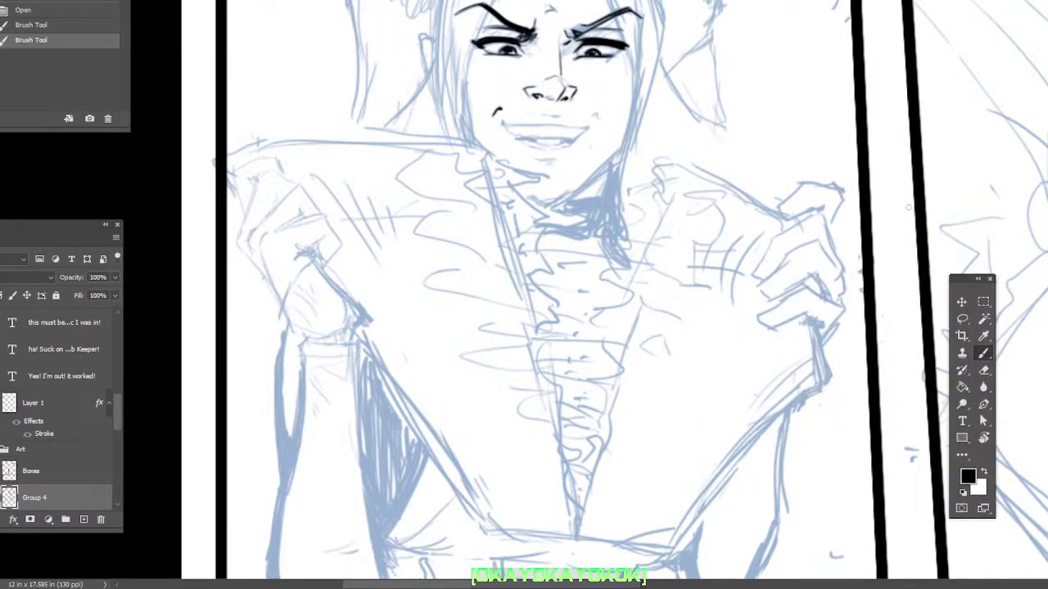
# Ink the open grin with its lip lines, teeth edge, right smile crease and dark mouth interior
pyautogui.scroll(3, 569, 115)
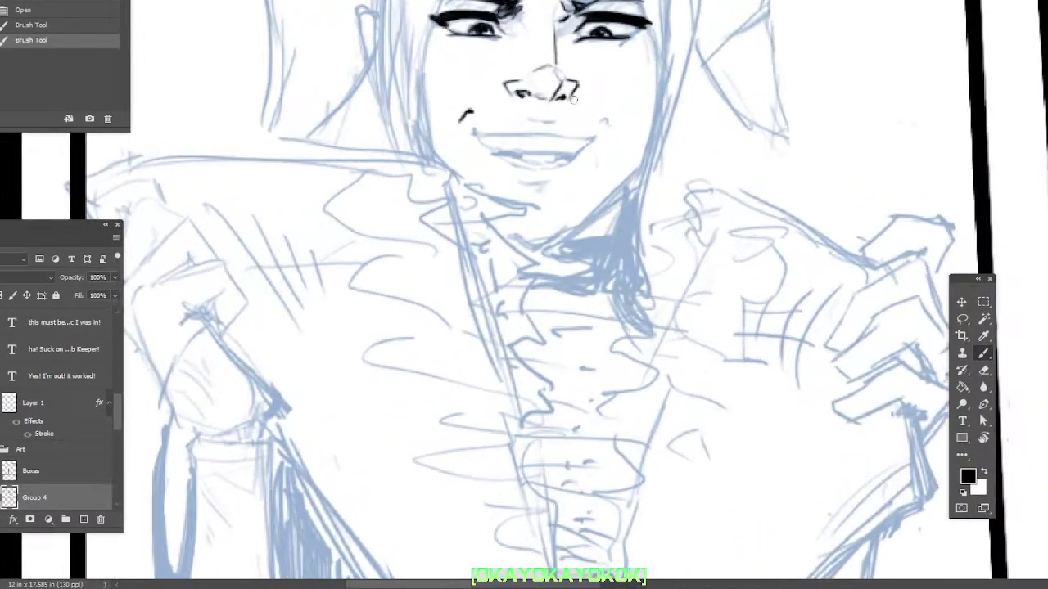
pyautogui.scroll(4, 573, 139)
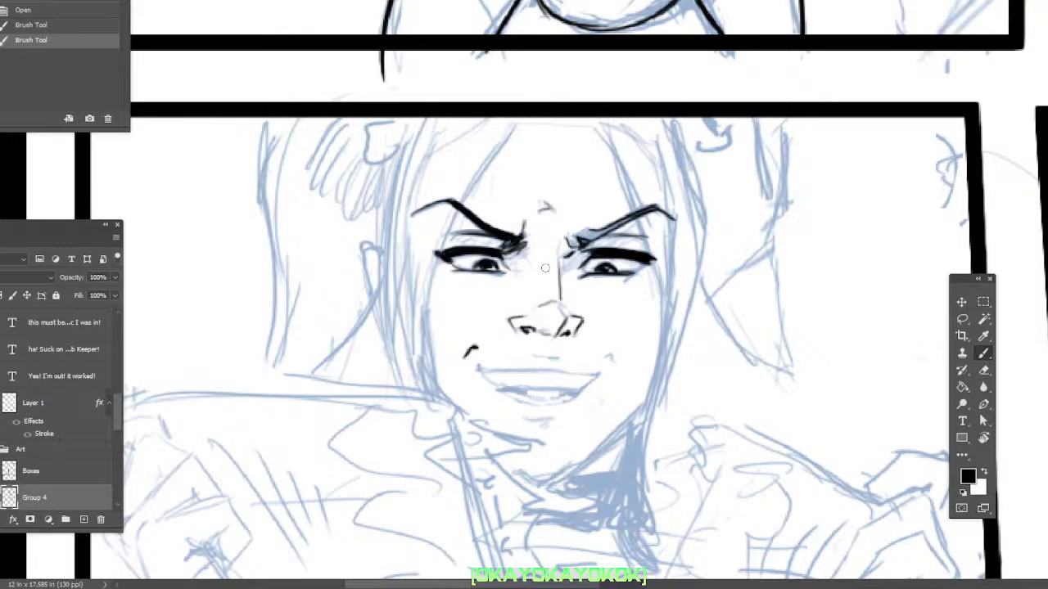
pyautogui.moveTo(478, 367)
pyautogui.mouseDown()
pyautogui.moveTo(609, 374)
pyautogui.moveTo(563, 371)
pyautogui.moveTo(595, 374)
pyautogui.moveTo(615, 361)
pyautogui.mouseUp()
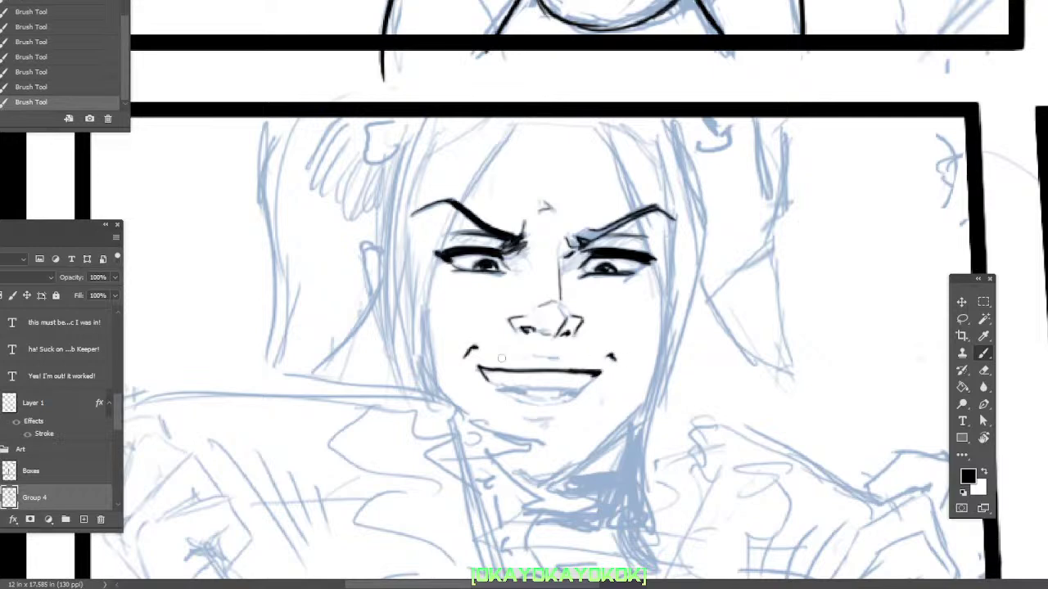
pyautogui.moveTo(486, 379)
pyautogui.mouseDown()
pyautogui.moveTo(536, 389)
pyautogui.moveTo(584, 365)
pyautogui.moveTo(525, 389)
pyautogui.moveTo(599, 375)
pyautogui.mouseUp()
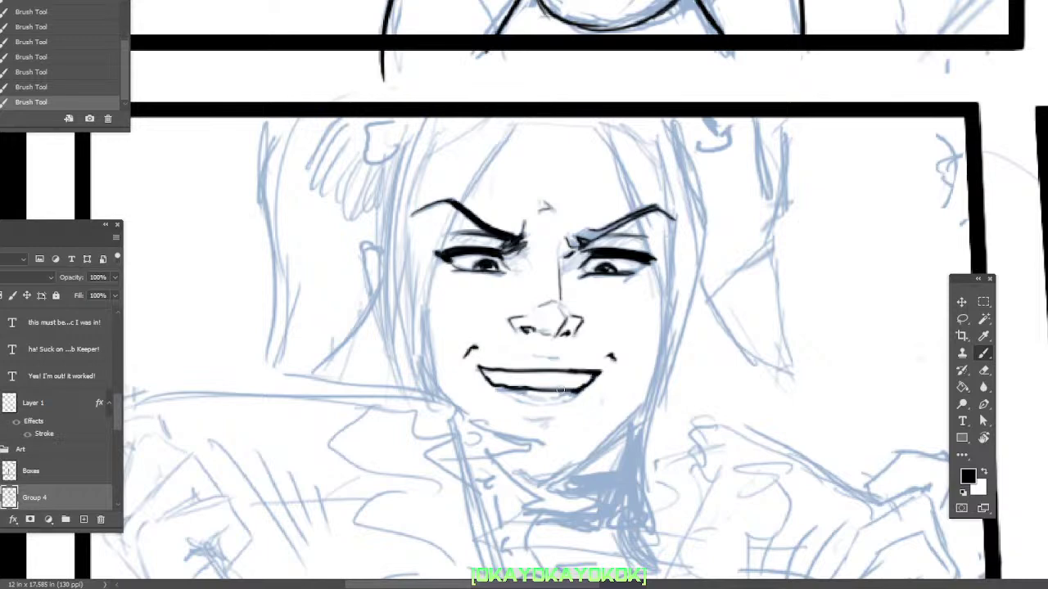
pyautogui.moveTo(494, 385)
pyautogui.mouseDown()
pyautogui.moveTo(538, 405)
pyautogui.moveTo(580, 389)
pyautogui.mouseUp()
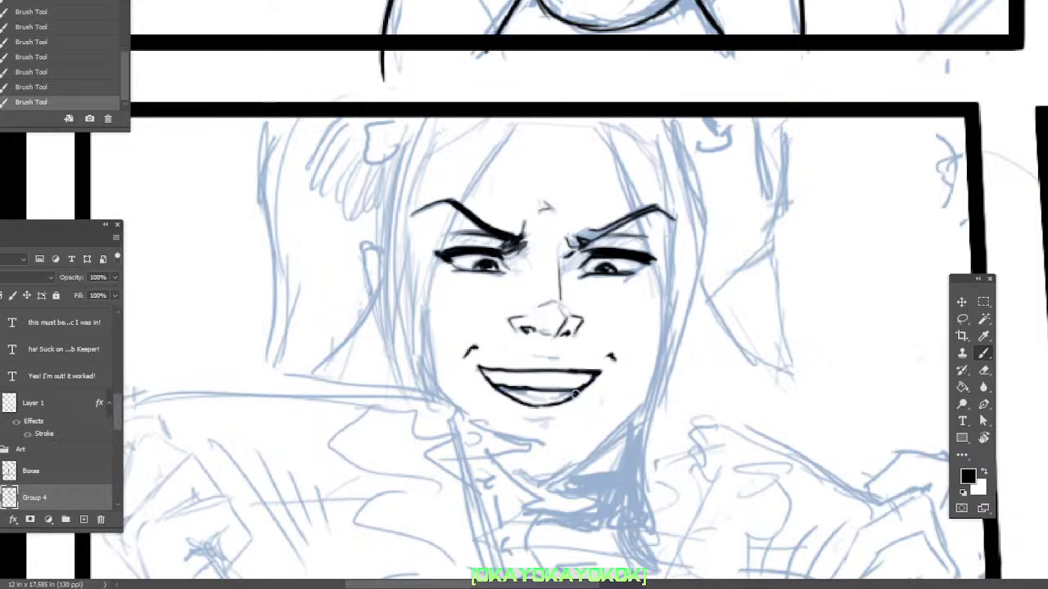
pyautogui.moveTo(514, 392)
pyautogui.mouseDown()
pyautogui.moveTo(500, 390)
pyautogui.moveTo(575, 390)
pyautogui.moveTo(615, 361)
pyautogui.mouseUp()
pyautogui.moveTo(620, 408); pyautogui.dragTo(617, 391)
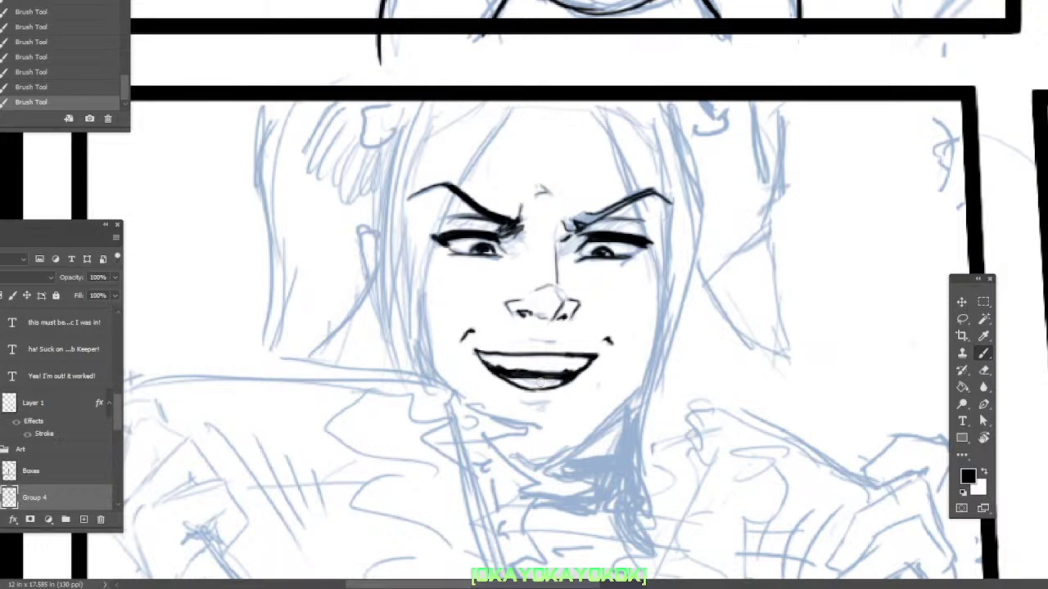
pyautogui.moveTo(517, 375); pyautogui.dragTo(558, 379)
# Ink the ear outline beside the left hair strands, cleaning up its top with the Eraser
pyautogui.moveTo(359, 230)
pyautogui.mouseDown()
pyautogui.moveTo(371, 236)
pyautogui.moveTo(381, 327)
pyautogui.mouseUp()
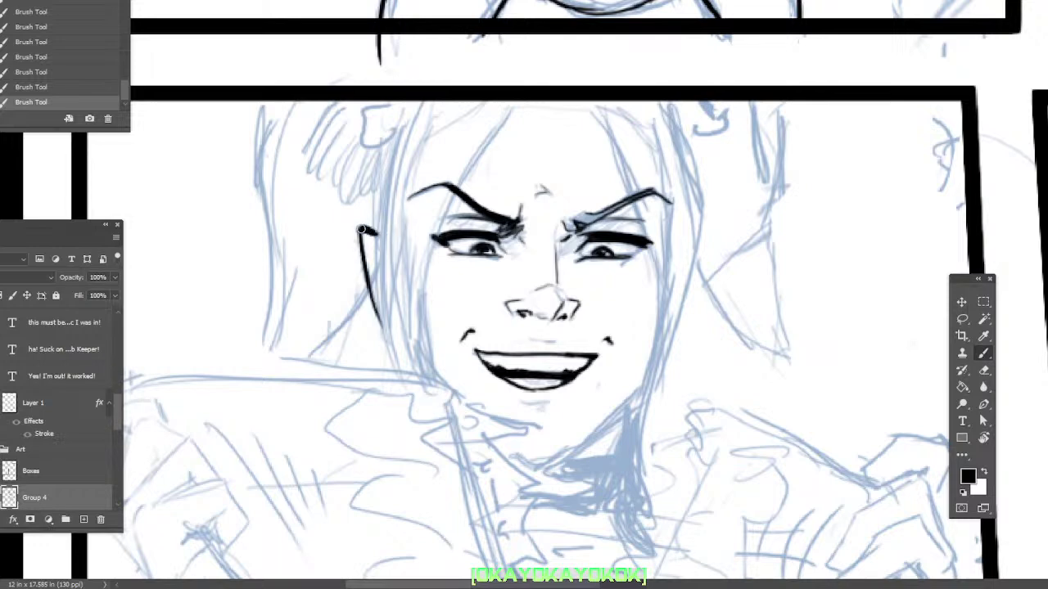
pyautogui.press('e')
pyautogui.press('b')
pyautogui.moveTo(367, 246); pyautogui.dragTo(367, 234)
# Ink the inner hair line from the left parting at the forehead down along the cheek
pyautogui.moveTo(515, 102); pyautogui.dragTo(464, 175)
pyautogui.moveTo(431, 395)
pyautogui.mouseDown()
pyautogui.moveTo(424, 288)
pyautogui.moveTo(470, 163)
pyautogui.mouseUp()
pyautogui.moveTo(501, 129); pyautogui.dragTo(458, 187)
pyautogui.moveTo(522, 102); pyautogui.dragTo(473, 166)
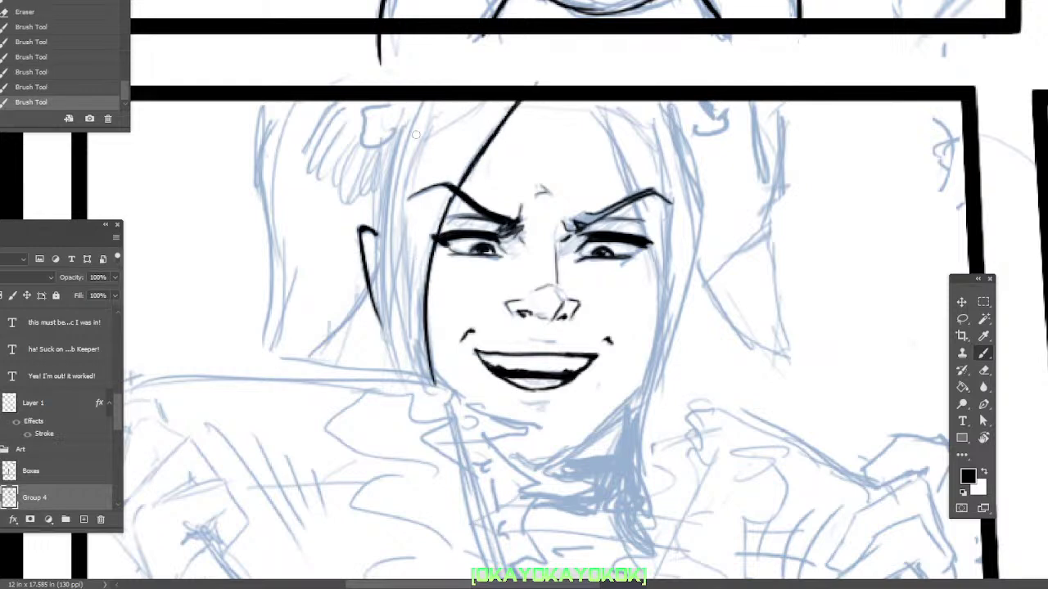
# Ink the long hair strands framing the left side of the face between the parting and the ear
pyautogui.moveTo(433, 109); pyautogui.dragTo(405, 205)
pyautogui.moveTo(416, 157); pyautogui.dragTo(401, 282)
pyautogui.moveTo(412, 367); pyautogui.dragTo(406, 176)
pyautogui.moveTo(407, 360); pyautogui.dragTo(392, 179)
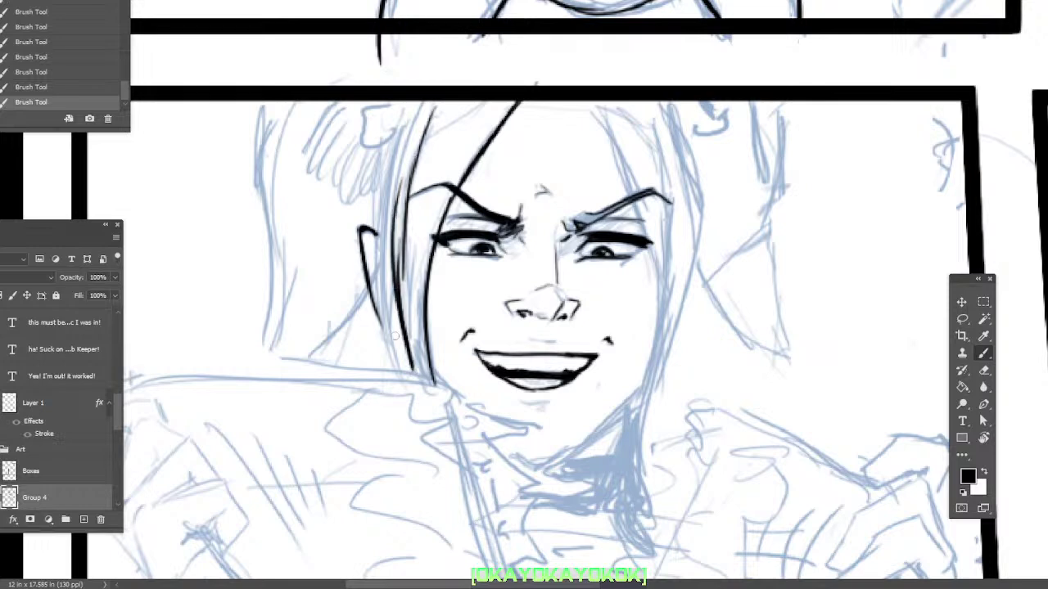
pyautogui.moveTo(380, 313)
pyautogui.mouseDown()
pyautogui.moveTo(403, 389)
pyautogui.moveTo(392, 298)
pyautogui.mouseUp()
pyautogui.moveTo(390, 358)
pyautogui.mouseDown()
pyautogui.moveTo(378, 215)
pyautogui.moveTo(389, 139)
pyautogui.mouseUp()
pyautogui.moveTo(377, 228)
pyautogui.mouseDown()
pyautogui.moveTo(386, 125)
pyautogui.moveTo(381, 221)
pyautogui.mouseUp()
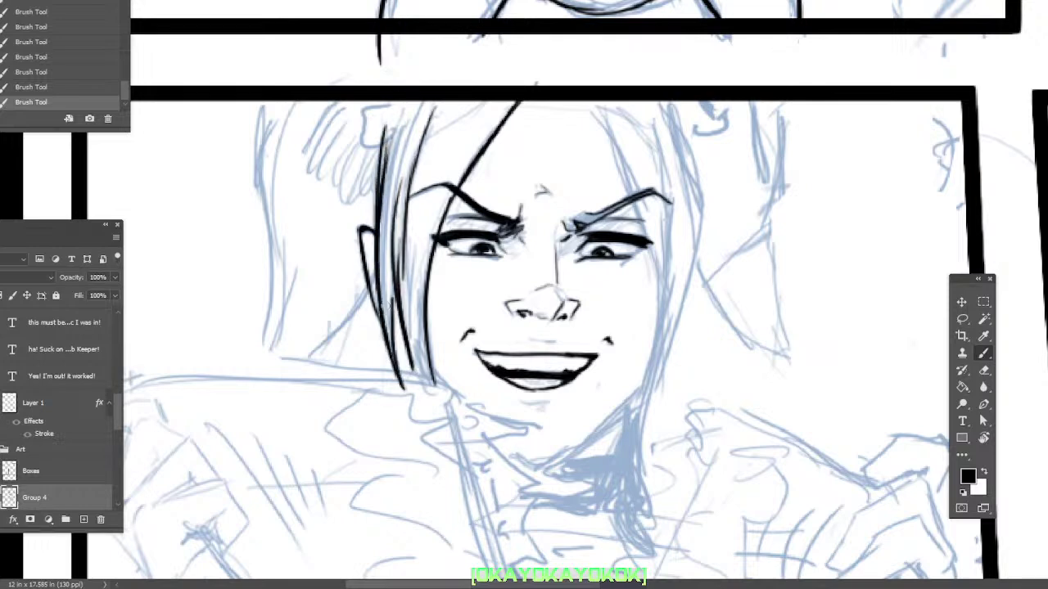
pyautogui.moveTo(401, 379); pyautogui.dragTo(396, 286)
pyautogui.moveTo(399, 267); pyautogui.dragTo(408, 355)
pyautogui.moveTo(419, 385); pyautogui.dragTo(407, 323)
# Ink the inner and outer edges of the right face-framing hair lock down to its tip below the jaw
pyautogui.moveTo(595, 100); pyautogui.dragTo(660, 409)
pyautogui.moveTo(657, 311); pyautogui.dragTo(629, 442)
pyautogui.press('e')
pyautogui.moveTo(660, 340)
pyautogui.mouseDown()
pyautogui.moveTo(661, 410)
pyautogui.moveTo(627, 443)
pyautogui.moveTo(642, 491)
pyautogui.mouseUp()
pyautogui.press('b')
pyautogui.moveTo(634, 450); pyautogui.dragTo(643, 491)
pyautogui.moveTo(658, 390); pyautogui.dragTo(632, 477)
pyautogui.moveTo(655, 413); pyautogui.dragTo(706, 173)
pyautogui.moveTo(664, 96); pyautogui.dragTo(705, 272)
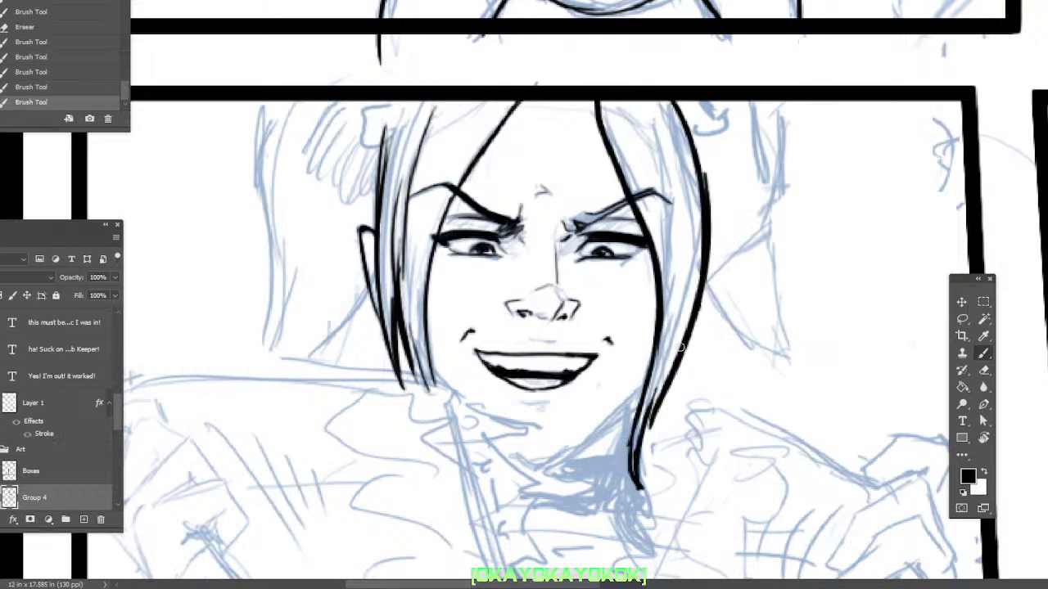
# Trim the outer edge of the right hair lock with the Eraser and re-ink its upper contour more heavily
pyautogui.press('e')
pyautogui.moveTo(706, 176); pyautogui.dragTo(715, 252)
pyautogui.press('b')
pyautogui.moveTo(675, 94); pyautogui.dragTo(706, 192)
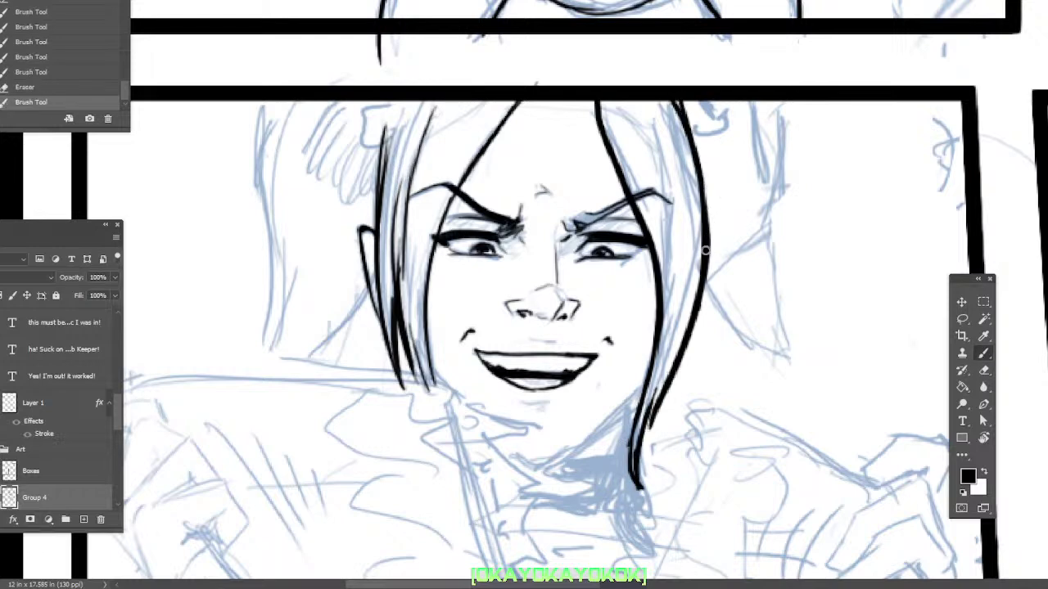
pyautogui.moveTo(675, 100); pyautogui.dragTo(682, 120)
pyautogui.moveTo(676, 98)
pyautogui.mouseDown()
pyautogui.moveTo(696, 146)
pyautogui.moveTo(702, 249)
pyautogui.mouseUp()
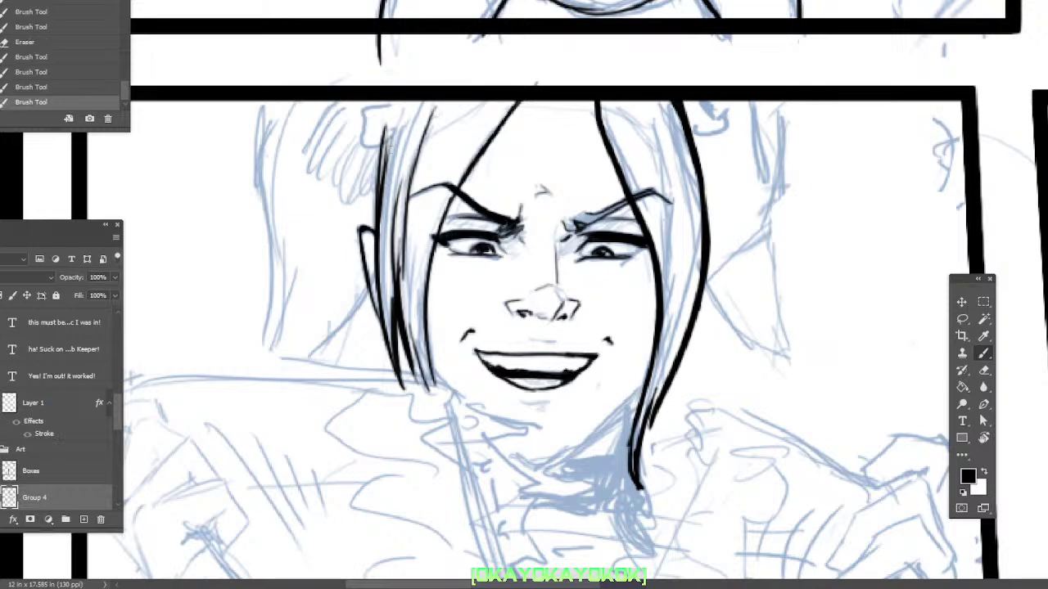
# Extend the outer contour of the left hair up to the panel border and thicken it
pyautogui.moveTo(377, 254); pyautogui.dragTo(432, 79)
pyautogui.moveTo(384, 171); pyautogui.dragTo(391, 344)
pyautogui.moveTo(383, 170)
pyautogui.mouseDown()
pyautogui.moveTo(406, 97)
pyautogui.moveTo(379, 170)
pyautogui.mouseUp()
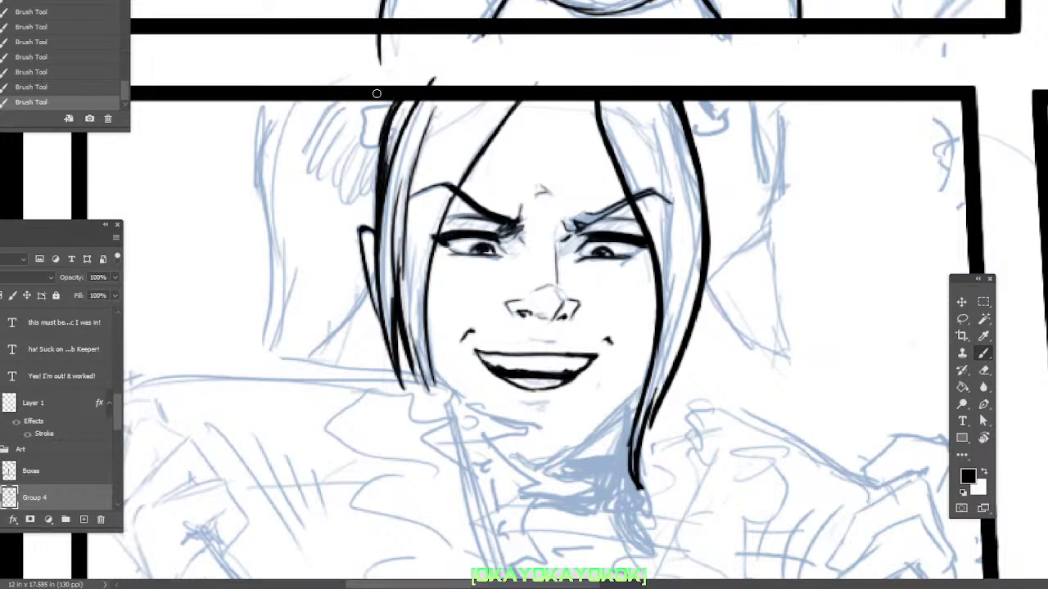
pyautogui.moveTo(392, 105)
pyautogui.mouseDown()
pyautogui.moveTo(352, 112)
pyautogui.moveTo(372, 146)
pyautogui.moveTo(381, 139)
pyautogui.mouseUp()
# Ink the left pigtail and both hair ties, and darken the right eyebrow
pyautogui.moveTo(271, 98)
pyautogui.mouseDown()
pyautogui.moveTo(241, 401)
pyautogui.moveTo(372, 292)
pyautogui.mouseUp()
pyautogui.moveTo(764, 420)
pyautogui.mouseDown()
pyautogui.moveTo(703, 432)
pyautogui.moveTo(713, 385)
pyautogui.moveTo(690, 524)
pyautogui.mouseUp()
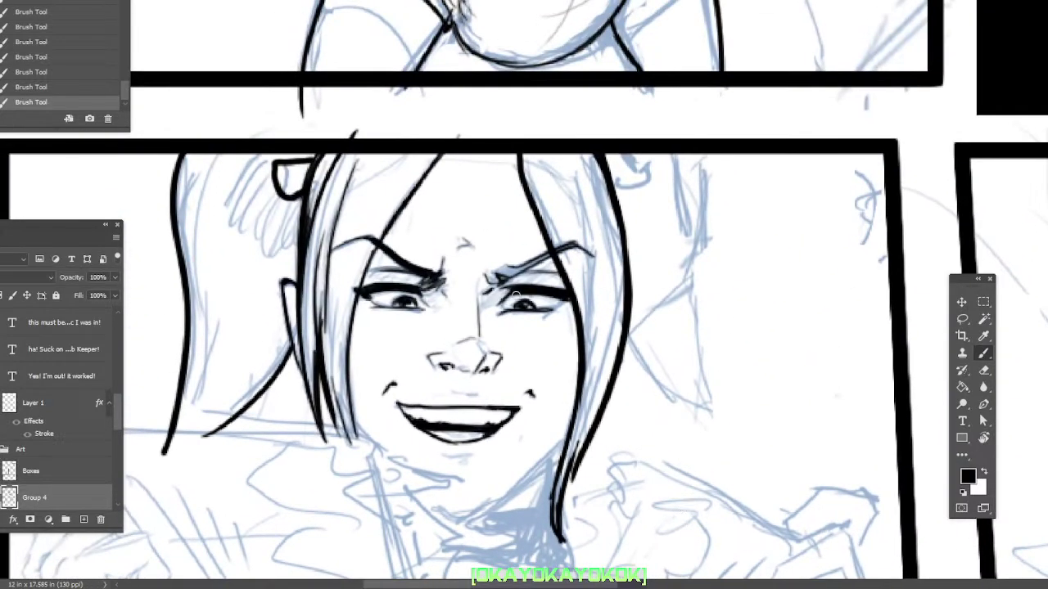
pyautogui.moveTo(495, 276); pyautogui.dragTo(538, 262)
pyautogui.moveTo(616, 190)
pyautogui.mouseDown()
pyautogui.moveTo(653, 182)
pyautogui.moveTo(613, 155)
pyautogui.moveTo(630, 157)
pyautogui.mouseUp()
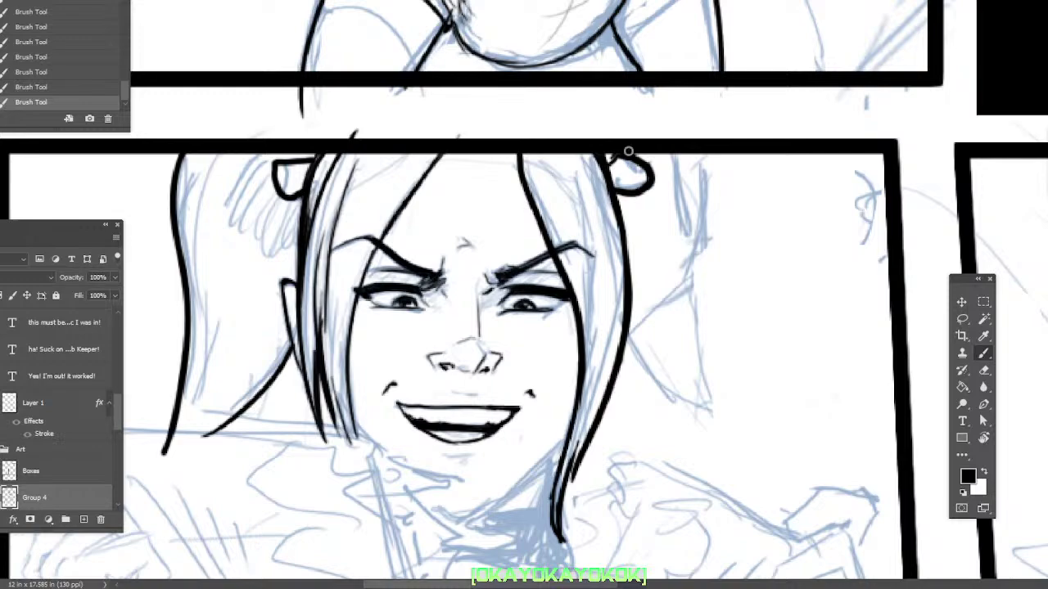
# Ink the right pigtail outline and erase stray ink around it and the adjoining hair lock
pyautogui.moveTo(683, 340)
pyautogui.mouseDown()
pyautogui.moveTo(670, 324)
pyautogui.moveTo(641, 368)
pyautogui.moveTo(678, 471)
pyautogui.moveTo(660, 153)
pyautogui.moveTo(669, 152)
pyautogui.mouseUp()
pyautogui.press('e')
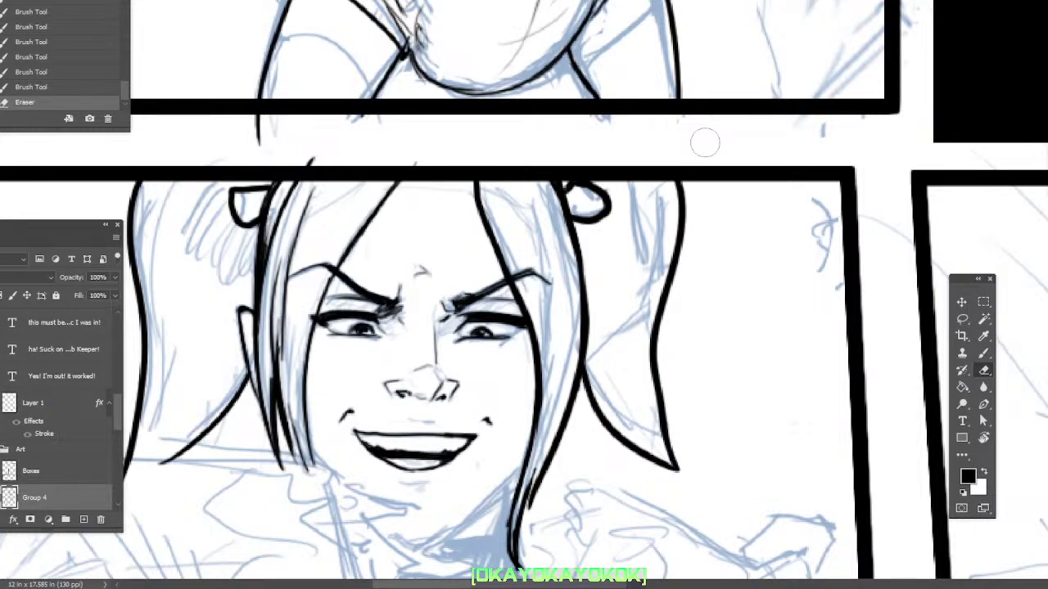
pyautogui.moveTo(691, 249)
pyautogui.mouseDown()
pyautogui.moveTo(732, 221)
pyautogui.moveTo(758, 178)
pyautogui.mouseUp()
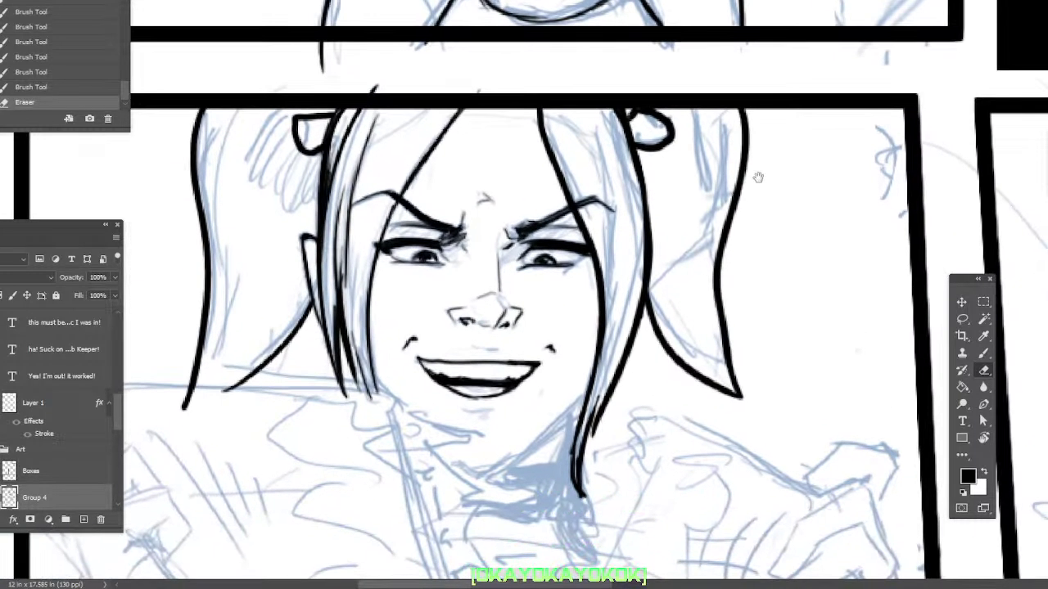
pyautogui.moveTo(749, 217)
pyautogui.mouseDown()
pyautogui.moveTo(667, 288)
pyautogui.moveTo(618, 306)
pyautogui.mouseUp()
pyautogui.moveTo(639, 167); pyautogui.dragTo(633, 182)
pyautogui.moveTo(622, 323); pyautogui.dragTo(640, 172)
pyautogui.moveTo(701, 374); pyautogui.dragTo(745, 293)
pyautogui.press('b')
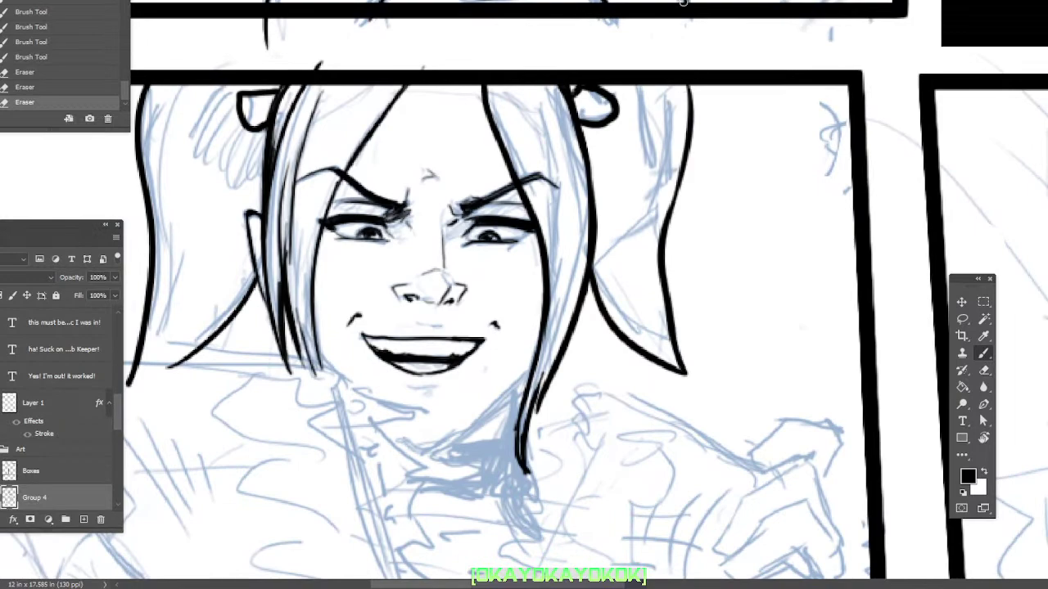
pyautogui.moveTo(697, 96); pyautogui.dragTo(664, 322)
# Lasso the left pigtail's outer line, move it closer to the head, deselect it and erase its overshooting tip
pyautogui.moveTo(639, 199)
pyautogui.mouseDown()
pyautogui.moveTo(664, 259)
pyautogui.moveTo(653, 225)
pyautogui.moveTo(634, 303)
pyautogui.moveTo(744, 262)
pyautogui.mouseUp()
pyautogui.click(961, 318)
pyautogui.moveTo(293, 182)
pyautogui.mouseDown()
pyautogui.moveTo(206, 400)
pyautogui.moveTo(291, 176)
pyautogui.mouseUp()
pyautogui.click(962, 301)
pyautogui.moveTo(280, 415); pyautogui.dragTo(294, 428)
pyautogui.click(962, 318)
pyautogui.click(896, 358)
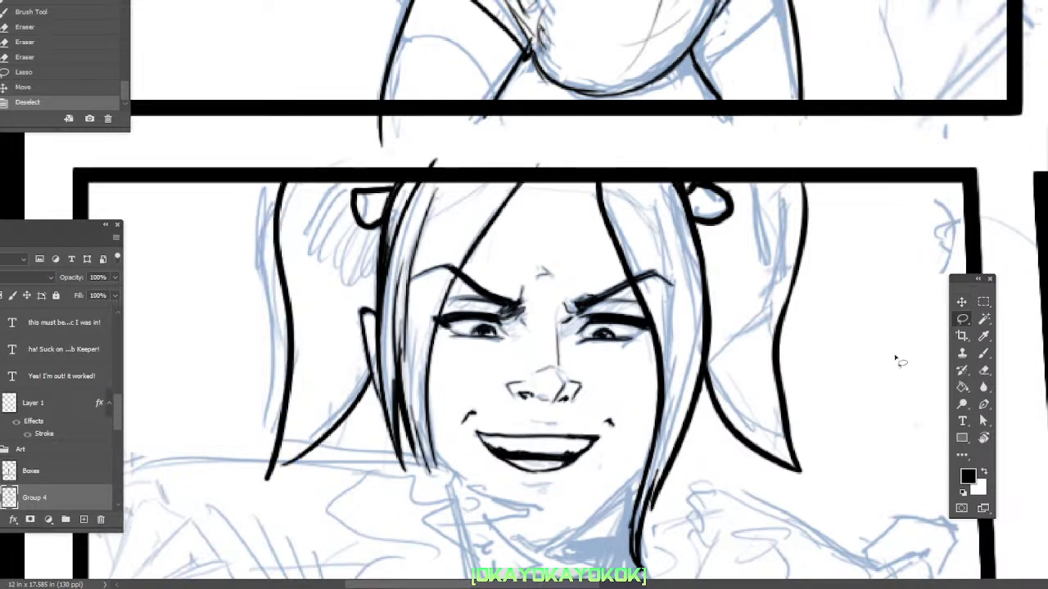
pyautogui.press('e')
pyautogui.moveTo(273, 481); pyautogui.dragTo(269, 477)
# Lasso the right pigtail, shift it slightly closer to the head and deselect it
pyautogui.press('l')
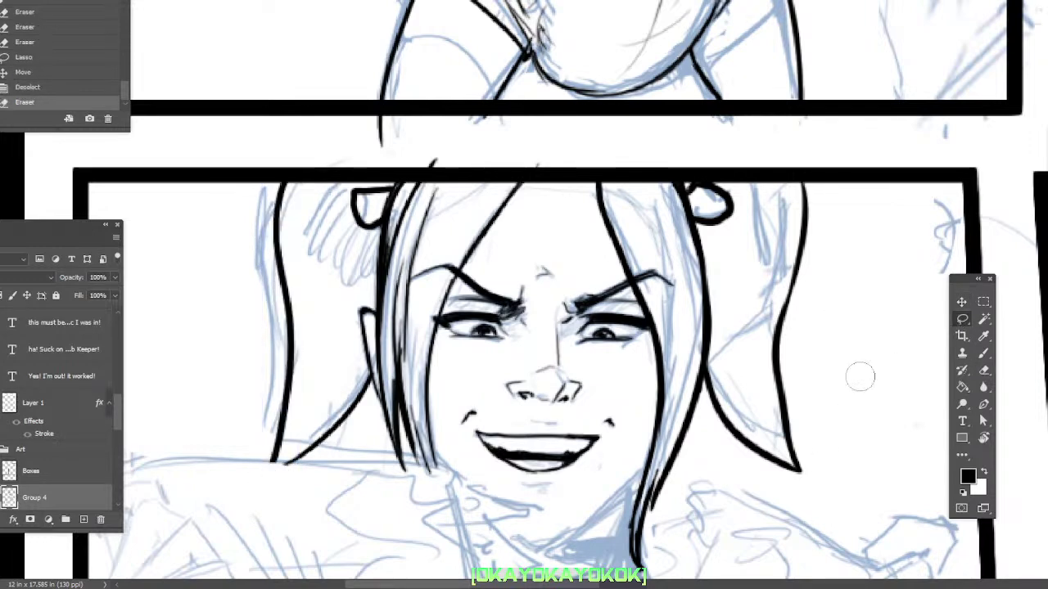
pyautogui.moveTo(838, 174)
pyautogui.mouseDown()
pyautogui.moveTo(774, 360)
pyautogui.moveTo(793, 309)
pyautogui.mouseUp()
pyautogui.moveTo(851, 197)
pyautogui.mouseDown()
pyautogui.moveTo(764, 224)
pyautogui.moveTo(716, 370)
pyautogui.mouseUp()
pyautogui.moveTo(705, 401)
pyautogui.mouseDown()
pyautogui.moveTo(866, 386)
pyautogui.moveTo(827, 172)
pyautogui.mouseUp()
pyautogui.click(962, 301)
pyautogui.moveTo(862, 337); pyautogui.dragTo(847, 341)
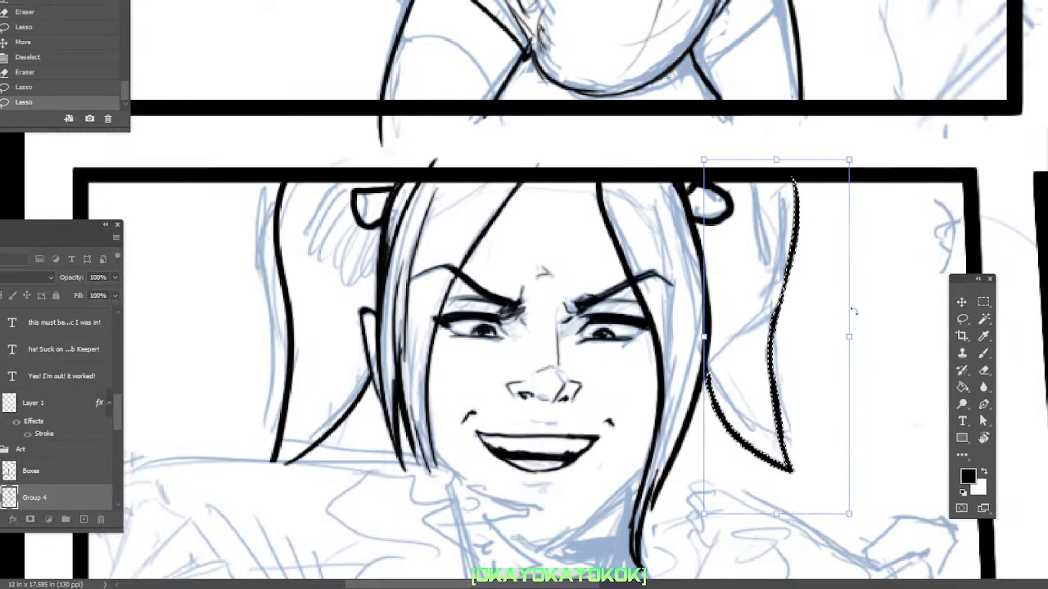
pyautogui.press('Return')
pyautogui.hotkey('ctrl', 'd')
# Redraw the top of the right pigtail so its outer line curves into the panel border
pyautogui.press('b')
pyautogui.moveTo(779, 180)
pyautogui.mouseDown()
pyautogui.moveTo(798, 234)
pyautogui.moveTo(792, 205)
pyautogui.moveTo(794, 231)
pyautogui.moveTo(796, 217)
pyautogui.mouseUp()
pyautogui.press('e')
pyautogui.press('b')
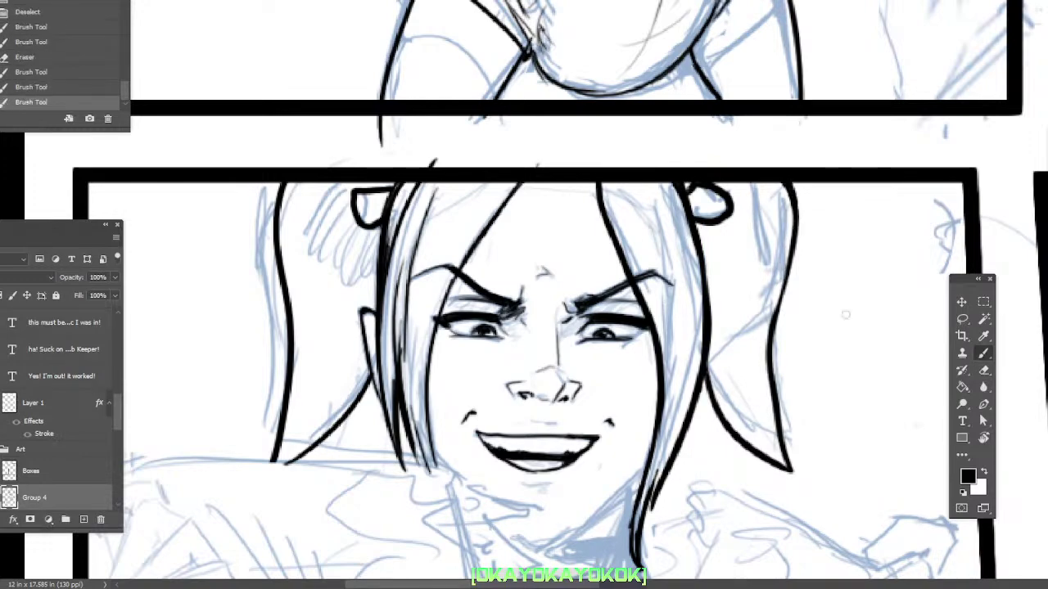
# Rework the lower outer edge of the right pigtail with Brush and Eraser, adding a forked tip
pyautogui.scroll(-5, 796, 232)
pyautogui.moveTo(891, 281); pyautogui.dragTo(808, 286)
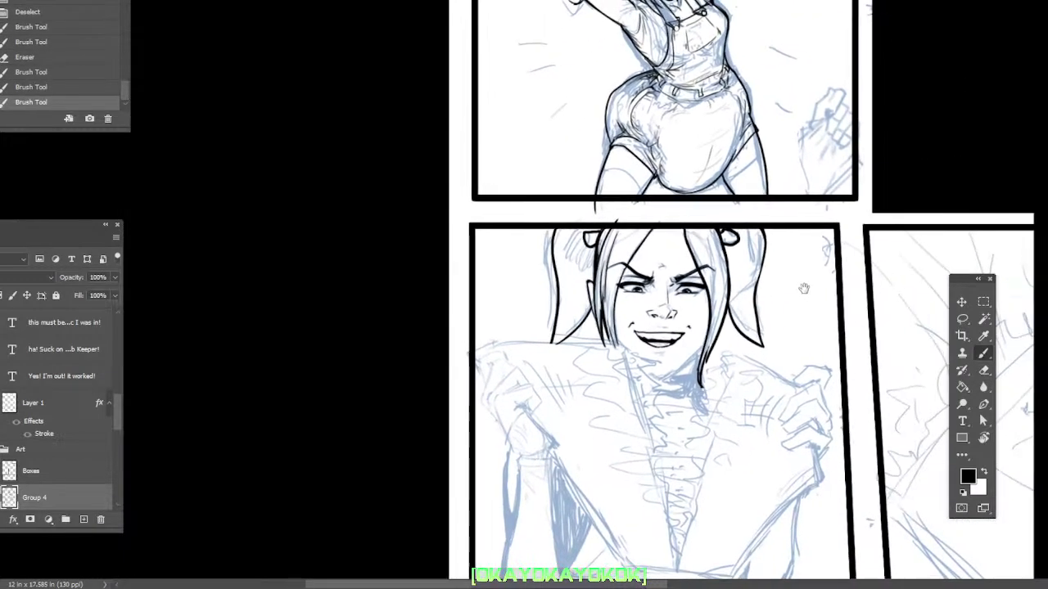
pyautogui.scroll(2, 753, 304)
pyautogui.moveTo(753, 306); pyautogui.dragTo(757, 337)
pyautogui.moveTo(751, 292); pyautogui.dragTo(786, 383)
pyautogui.press('e')
pyautogui.moveTo(764, 285); pyautogui.dragTo(768, 360)
pyautogui.press('b')
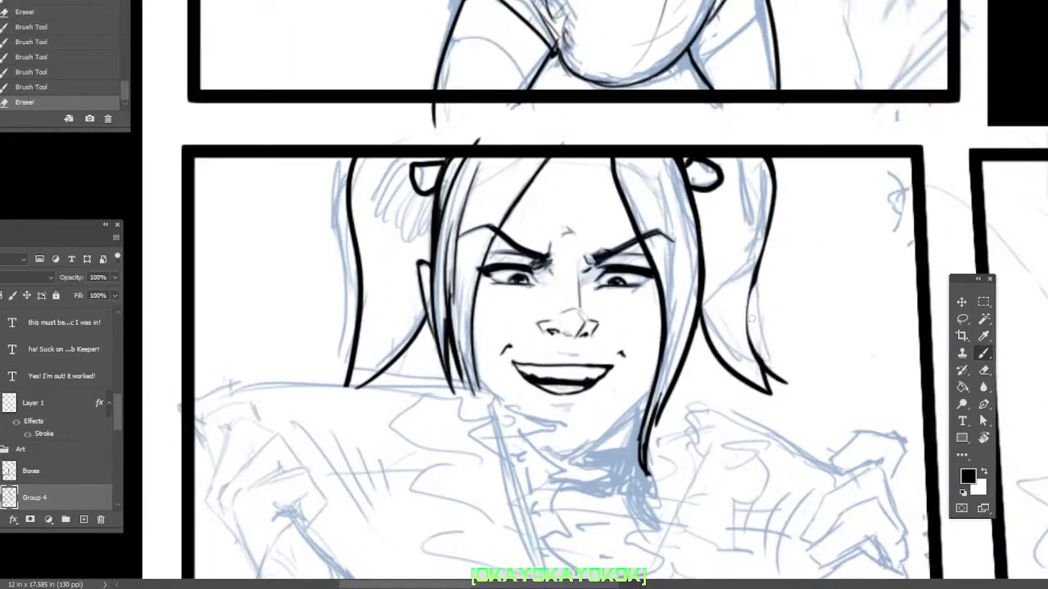
pyautogui.moveTo(753, 280)
pyautogui.mouseDown()
pyautogui.moveTo(777, 390)
pyautogui.moveTo(745, 330)
pyautogui.moveTo(757, 360)
pyautogui.mouseUp()
pyautogui.moveTo(745, 325); pyautogui.dragTo(770, 374)
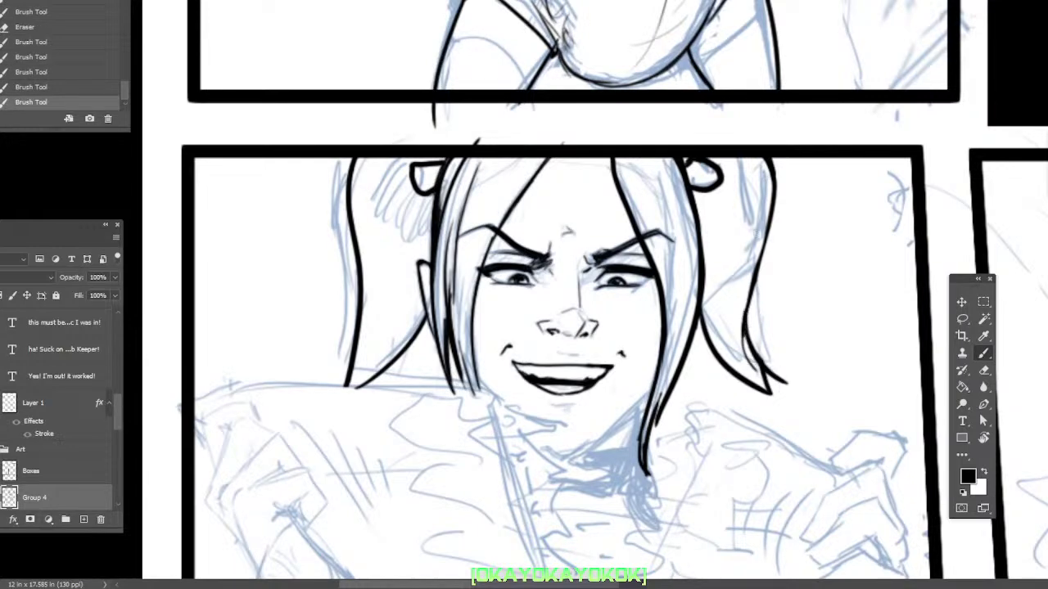
# Erase the uneven outer edge of the right pigtail and re-ink it as one flowing curve to the tip
pyautogui.moveTo(770, 182)
pyautogui.mouseDown()
pyautogui.moveTo(748, 360)
pyautogui.moveTo(752, 285)
pyautogui.moveTo(748, 349)
pyautogui.mouseUp()
pyautogui.press('e')
pyautogui.moveTo(768, 270)
pyautogui.mouseDown()
pyautogui.moveTo(754, 332)
pyautogui.moveTo(761, 325)
pyautogui.moveTo(767, 353)
pyautogui.moveTo(754, 321)
pyautogui.moveTo(804, 374)
pyautogui.mouseUp()
pyautogui.moveTo(749, 335)
pyautogui.mouseDown()
pyautogui.moveTo(752, 371)
pyautogui.moveTo(733, 297)
pyautogui.moveTo(729, 333)
pyautogui.moveTo(733, 296)
pyautogui.moveTo(728, 337)
pyautogui.moveTo(745, 254)
pyautogui.moveTo(736, 282)
pyautogui.mouseUp()
pyautogui.press('b')
pyautogui.press('e')
pyautogui.press('b')
pyautogui.moveTo(763, 247); pyautogui.dragTo(748, 322)
pyautogui.moveTo(759, 259)
pyautogui.mouseDown()
pyautogui.moveTo(751, 268)
pyautogui.moveTo(772, 376)
pyautogui.moveTo(761, 372)
pyautogui.moveTo(787, 388)
pyautogui.moveTo(768, 389)
pyautogui.moveTo(787, 404)
pyautogui.mouseUp()
# Erase excess ink inside the right pigtail's contour and re-ink its upper outer curve
pyautogui.press('e')
pyautogui.moveTo(733, 304); pyautogui.dragTo(739, 347)
pyautogui.moveTo(749, 258); pyautogui.dragTo(757, 182)
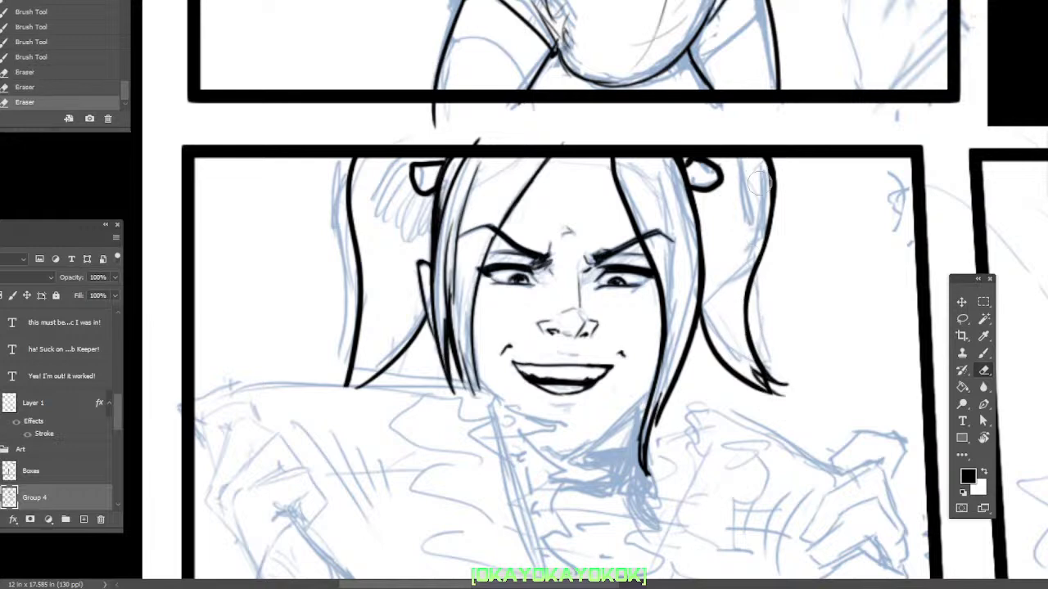
pyautogui.moveTo(752, 250); pyautogui.dragTo(758, 160)
pyautogui.press('b')
pyautogui.moveTo(769, 234); pyautogui.dragTo(767, 159)
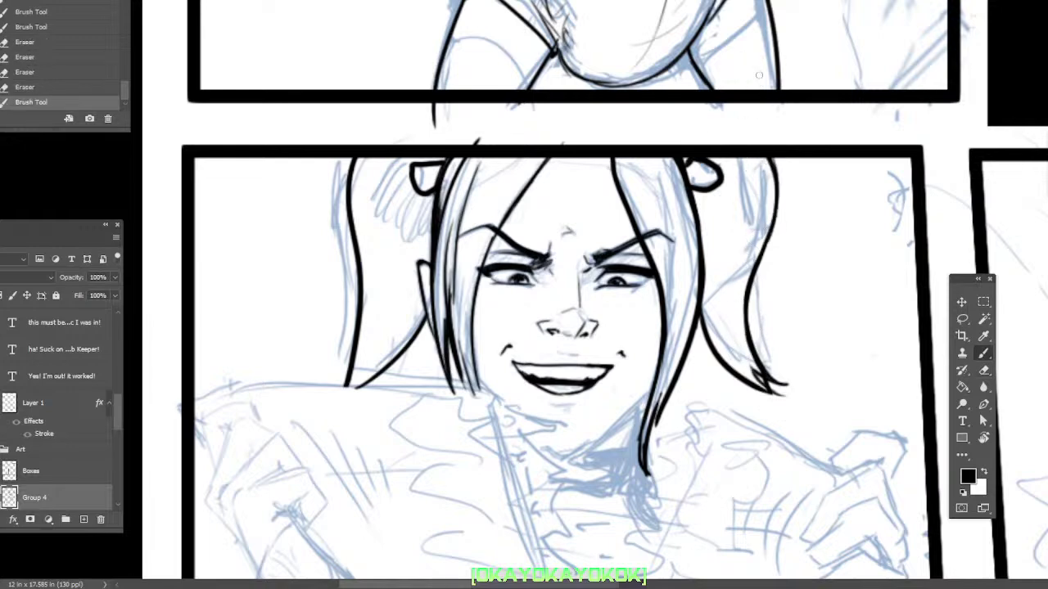
pyautogui.moveTo(813, 283); pyautogui.dragTo(786, 272)
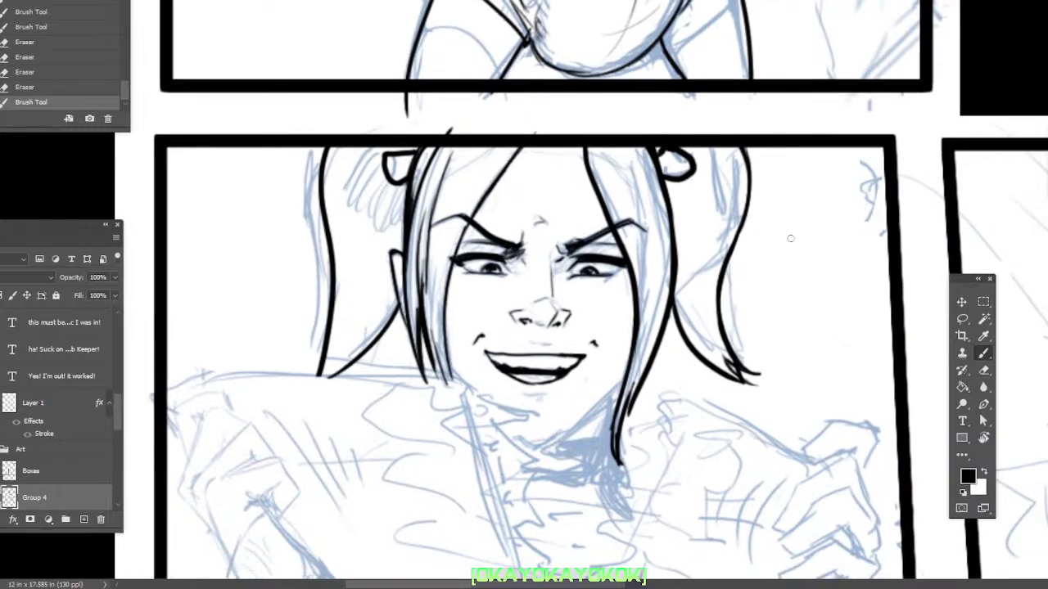
# Touch up the small ink accents on the face around nose and mouth, and clean up the hair strand beside the jaw
pyautogui.moveTo(543, 347); pyautogui.dragTo(547, 344)
pyautogui.moveTo(544, 346); pyautogui.dragTo(551, 343)
pyautogui.moveTo(622, 433); pyautogui.dragTo(596, 446)
pyautogui.moveTo(491, 272)
pyautogui.mouseDown()
pyautogui.moveTo(481, 280)
pyautogui.moveTo(494, 278)
pyautogui.mouseUp()
pyautogui.moveTo(486, 275); pyautogui.dragTo(545, 295)
pyautogui.press('e')
pyautogui.moveTo(594, 448)
pyautogui.mouseDown()
pyautogui.moveTo(598, 334)
pyautogui.moveTo(619, 350)
pyautogui.mouseUp()
# Ink the outer contour of the left-side hand from the fingertips over the knuckles down to the wrist
pyautogui.moveTo(321, 436)
pyautogui.mouseDown()
pyautogui.moveTo(416, 425)
pyautogui.moveTo(485, 353)
pyautogui.mouseUp()
pyautogui.press('b')
pyautogui.moveTo(378, 312); pyautogui.dragTo(352, 348)
pyautogui.press('e')
pyautogui.press('b')
pyautogui.moveTo(364, 310)
pyautogui.mouseDown()
pyautogui.moveTo(354, 327)
pyautogui.moveTo(349, 319)
pyautogui.moveTo(347, 339)
pyautogui.moveTo(340, 323)
pyautogui.moveTo(373, 235)
pyautogui.mouseUp()
pyautogui.moveTo(350, 303); pyautogui.dragTo(331, 229)
pyautogui.moveTo(354, 337); pyautogui.dragTo(397, 402)
pyautogui.moveTo(358, 333)
pyautogui.mouseDown()
pyautogui.moveTo(392, 397)
pyautogui.moveTo(428, 434)
pyautogui.mouseUp()
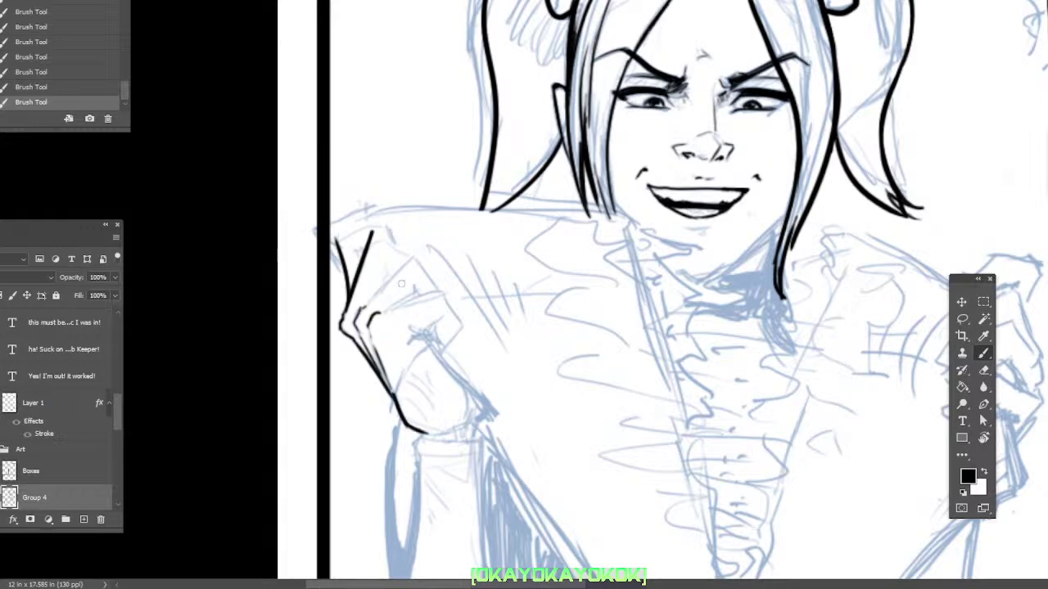
# Ink the upper two bent fingers of the left-side hand, darkening the gap between them
pyautogui.moveTo(402, 308); pyautogui.dragTo(441, 292)
pyautogui.moveTo(373, 308)
pyautogui.mouseDown()
pyautogui.moveTo(412, 254)
pyautogui.moveTo(392, 291)
pyautogui.moveTo(412, 261)
pyautogui.moveTo(440, 297)
pyautogui.moveTo(385, 274)
pyautogui.moveTo(394, 283)
pyautogui.mouseUp()
pyautogui.press('e')
pyautogui.press('b')
pyautogui.moveTo(379, 236); pyautogui.dragTo(410, 263)
pyautogui.press('e')
pyautogui.moveTo(372, 229)
pyautogui.mouseDown()
pyautogui.moveTo(368, 242)
pyautogui.moveTo(381, 243)
pyautogui.mouseUp()
pyautogui.press('b')
pyautogui.moveTo(377, 237)
pyautogui.mouseDown()
pyautogui.moveTo(384, 241)
pyautogui.moveTo(389, 224)
pyautogui.mouseUp()
pyautogui.press('e')
pyautogui.press('b')
pyautogui.moveTo(387, 245); pyautogui.dragTo(388, 221)
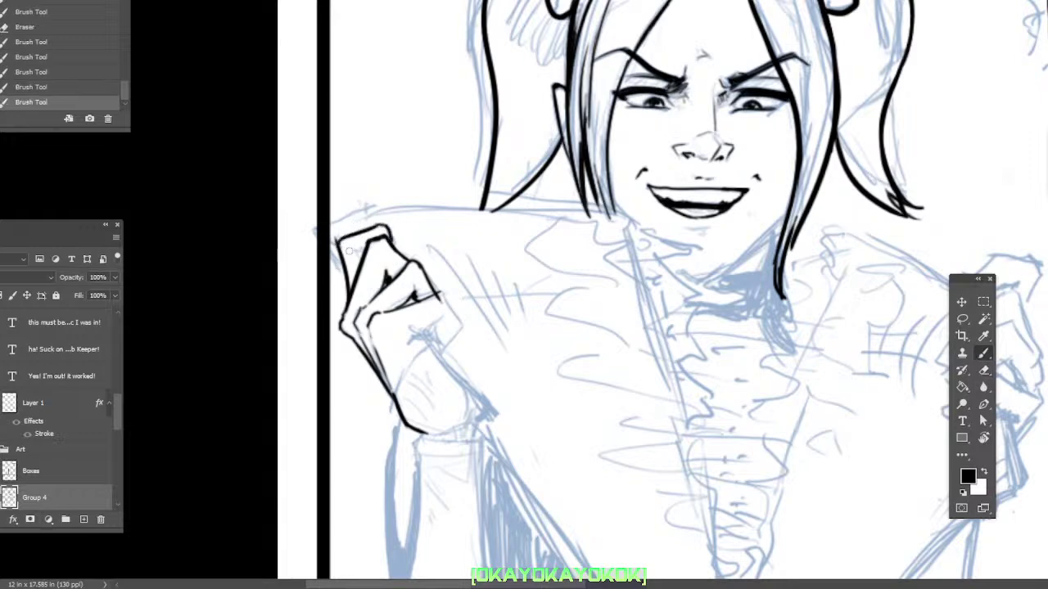
# Erase stray ink around the top fingertip of the left-side hand and redraw its inner line
pyautogui.press('e')
pyautogui.moveTo(322, 237); pyautogui.dragTo(331, 245)
pyautogui.moveTo(375, 217)
pyautogui.mouseDown()
pyautogui.moveTo(387, 233)
pyautogui.moveTo(358, 261)
pyautogui.mouseUp()
pyautogui.press('b')
pyautogui.moveTo(365, 249); pyautogui.dragTo(357, 272)
# Ink the lowest curled finger of the left-side hand and the palm edge down to the wrist, filling the shadow under the finger
pyautogui.press('e')
pyautogui.moveTo(446, 297)
pyautogui.mouseDown()
pyautogui.moveTo(432, 300)
pyautogui.moveTo(447, 288)
pyautogui.moveTo(460, 322)
pyautogui.moveTo(420, 332)
pyautogui.moveTo(442, 318)
pyautogui.moveTo(432, 331)
pyautogui.mouseUp()
pyautogui.press('b')
pyautogui.rightClick(431, 324)
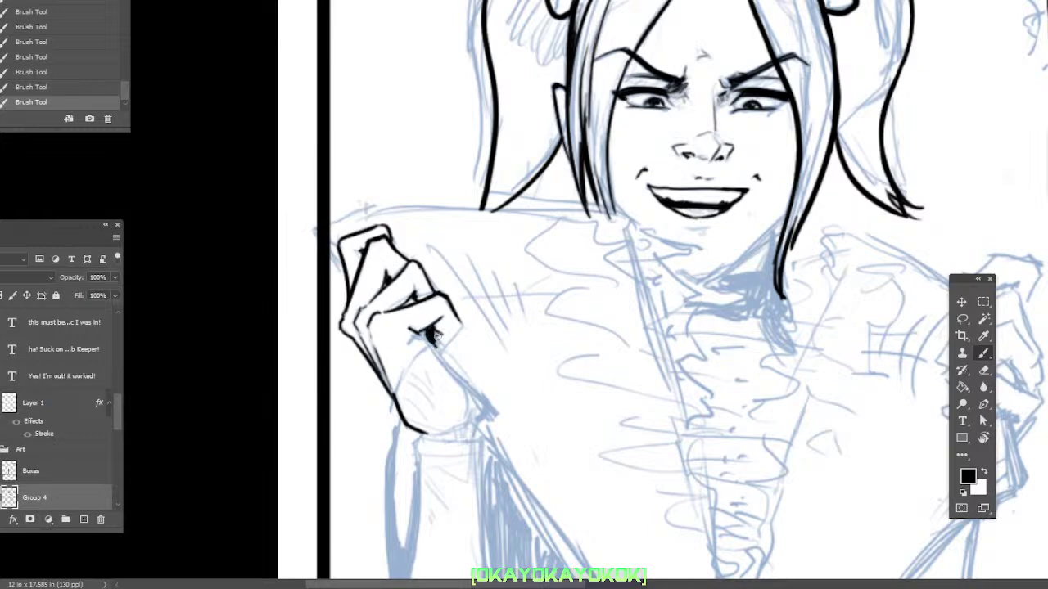
pyautogui.moveTo(443, 352)
pyautogui.mouseDown()
pyautogui.moveTo(464, 329)
pyautogui.moveTo(459, 320)
pyautogui.moveTo(424, 351)
pyautogui.moveTo(489, 413)
pyautogui.moveTo(468, 412)
pyautogui.moveTo(478, 392)
pyautogui.mouseUp()
pyautogui.press('e')
pyautogui.press('b')
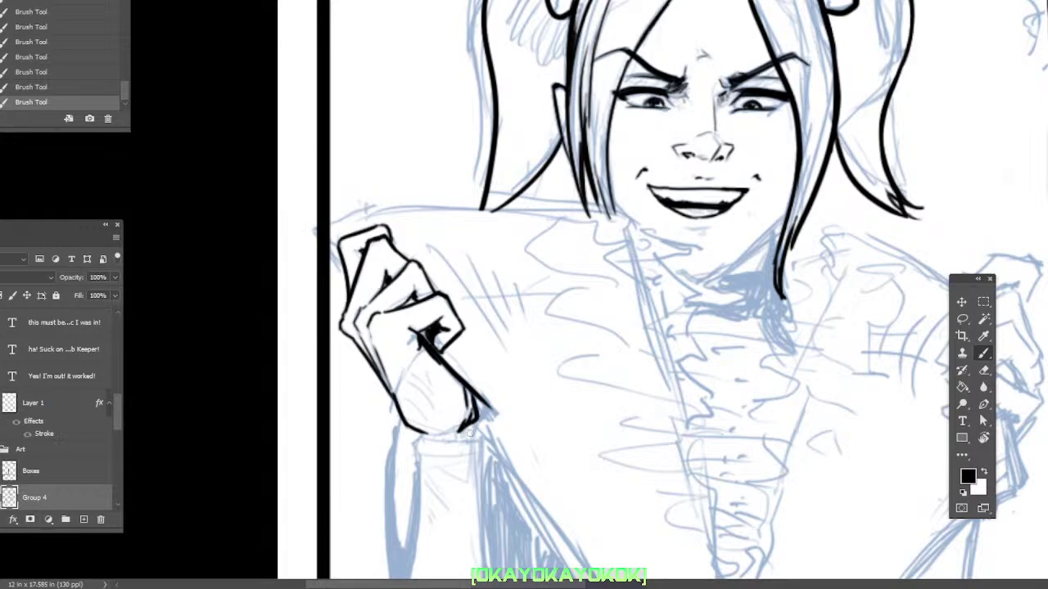
# Start inking the top finger of the right-side hand over the sketch with Brush and Eraser
pyautogui.moveTo(788, 408)
pyautogui.mouseDown()
pyautogui.moveTo(623, 408)
pyautogui.moveTo(496, 363)
pyautogui.moveTo(461, 367)
pyautogui.mouseUp()
pyautogui.moveTo(635, 242)
pyautogui.mouseDown()
pyautogui.moveTo(666, 206)
pyautogui.moveTo(659, 249)
pyautogui.moveTo(685, 238)
pyautogui.mouseUp()
pyautogui.moveTo(685, 238)
pyautogui.mouseDown()
pyautogui.moveTo(631, 280)
pyautogui.moveTo(572, 374)
pyautogui.moveTo(528, 398)
pyautogui.moveTo(524, 385)
pyautogui.moveTo(540, 393)
pyautogui.moveTo(542, 381)
pyautogui.mouseUp()
pyautogui.press('e')
pyautogui.press('b')
pyautogui.moveTo(552, 346)
pyautogui.mouseDown()
pyautogui.moveTo(593, 355)
pyautogui.moveTo(593, 381)
pyautogui.moveTo(573, 373)
pyautogui.moveTo(601, 372)
pyautogui.moveTo(582, 404)
pyautogui.moveTo(589, 391)
pyautogui.mouseUp()
pyautogui.press('e')
pyautogui.press('b')
pyautogui.press('e')
pyautogui.press('b')
pyautogui.moveTo(556, 343)
pyautogui.mouseDown()
pyautogui.moveTo(565, 332)
pyautogui.moveTo(569, 374)
pyautogui.moveTo(584, 390)
pyautogui.mouseUp()
pyautogui.moveTo(578, 371)
pyautogui.mouseDown()
pyautogui.moveTo(583, 384)
pyautogui.moveTo(556, 385)
pyautogui.moveTo(571, 385)
pyautogui.moveTo(491, 453)
pyautogui.moveTo(506, 469)
pyautogui.moveTo(509, 442)
pyautogui.moveTo(501, 454)
pyautogui.mouseUp()
# Refine the top finger of the right-side hand and outline the second finger below it, erasing uneven ink
pyautogui.press('e')
pyautogui.press('b')
pyautogui.press('e')
pyautogui.press('b')
pyautogui.press('e')
pyautogui.moveTo(516, 419)
pyautogui.mouseDown()
pyautogui.moveTo(495, 453)
pyautogui.moveTo(596, 406)
pyautogui.mouseUp()
pyautogui.press('b')
pyautogui.moveTo(619, 335); pyautogui.dragTo(636, 345)
pyautogui.moveTo(622, 339)
pyautogui.mouseDown()
pyautogui.moveTo(644, 347)
pyautogui.moveTo(642, 364)
pyautogui.mouseUp()
pyautogui.press('e')
pyautogui.press('b')
# Ink the lower contour of the right-side hand's second finger, stepping back the last brush stroke
pyautogui.moveTo(621, 401); pyautogui.dragTo(664, 370)
pyautogui.moveTo(610, 405); pyautogui.dragTo(663, 372)
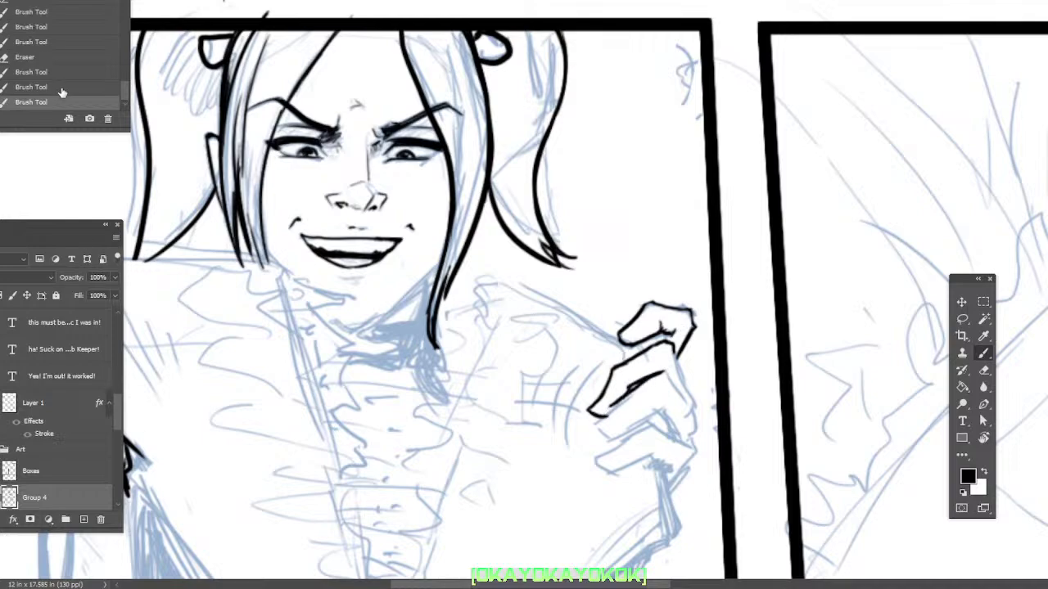
pyautogui.click(70, 85)
pyautogui.moveTo(652, 427); pyautogui.dragTo(820, 361)
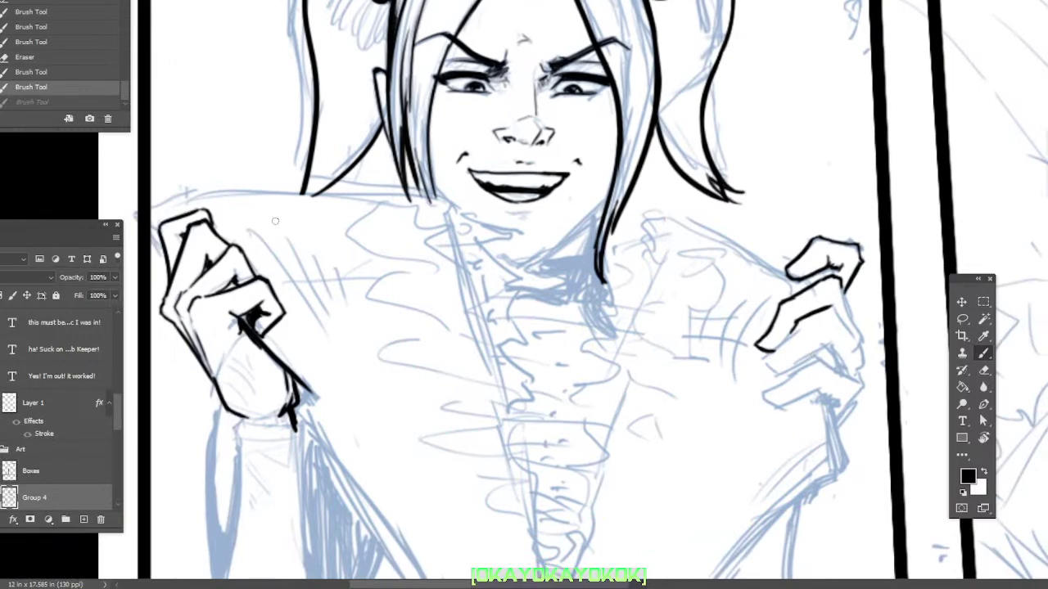
pyautogui.moveTo(784, 389); pyautogui.dragTo(540, 434)
# Ink the outer edge of the right-side hand's second finger and the bent top edge of the third finger
pyautogui.moveTo(540, 346)
pyautogui.mouseDown()
pyautogui.moveTo(584, 320)
pyautogui.moveTo(598, 325)
pyautogui.moveTo(573, 335)
pyautogui.moveTo(618, 392)
pyautogui.mouseUp()
pyautogui.press('e')
pyautogui.press('b')
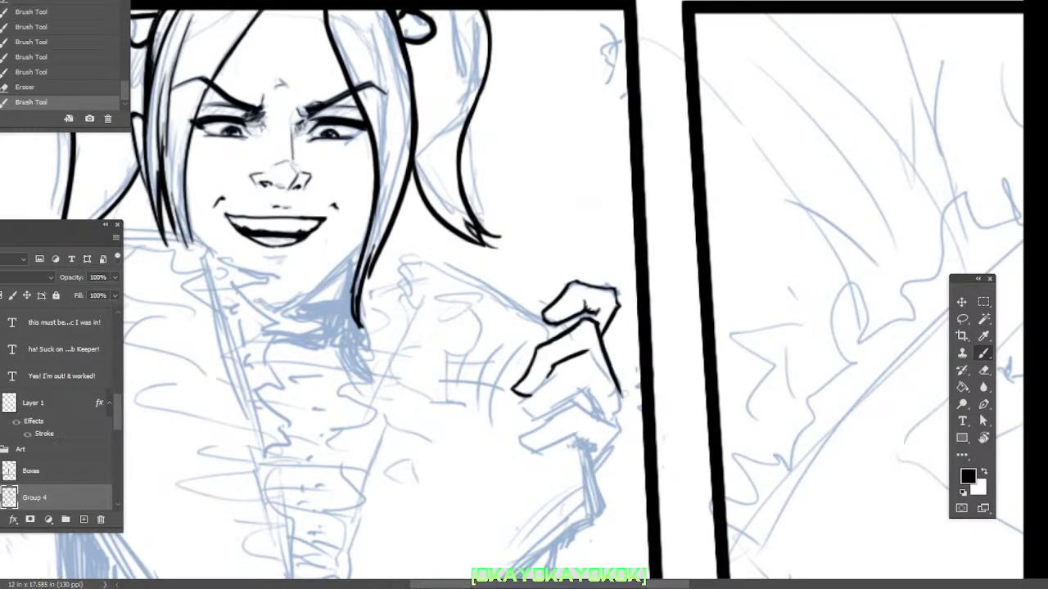
pyautogui.moveTo(602, 343)
pyautogui.mouseDown()
pyautogui.moveTo(621, 390)
pyautogui.moveTo(607, 370)
pyautogui.moveTo(610, 382)
pyautogui.mouseUp()
pyautogui.press('e')
pyautogui.moveTo(616, 378); pyautogui.dragTo(609, 416)
pyautogui.press('b')
pyautogui.moveTo(583, 350)
pyautogui.mouseDown()
pyautogui.moveTo(620, 407)
pyautogui.moveTo(622, 381)
pyautogui.moveTo(622, 392)
pyautogui.mouseUp()
pyautogui.moveTo(618, 382); pyautogui.dragTo(622, 392)
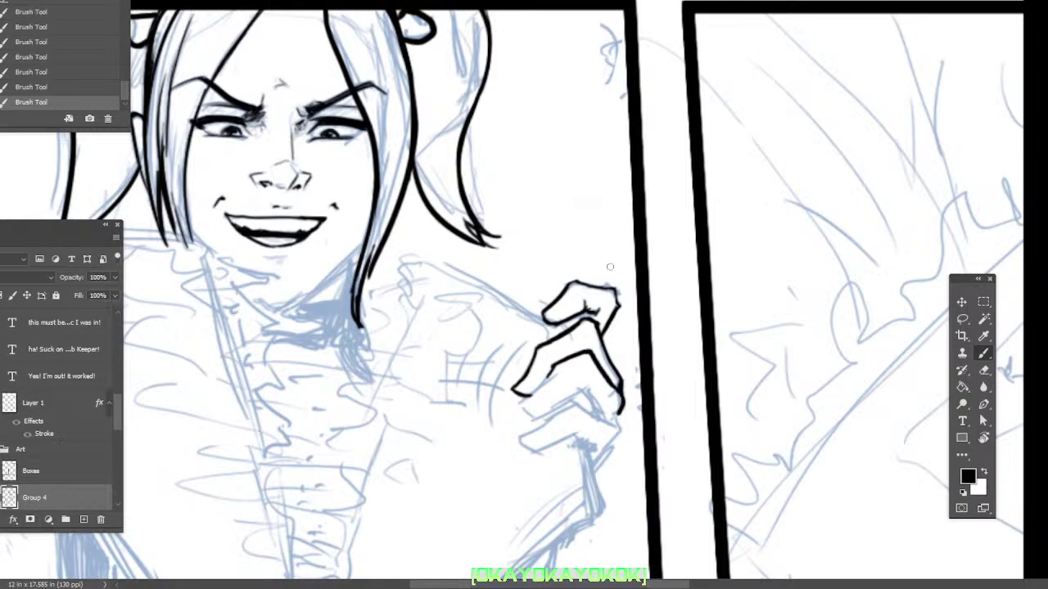
# Ink the tip of the right-side hand's third finger and close it against the second finger
pyautogui.moveTo(571, 281)
pyautogui.mouseDown()
pyautogui.moveTo(617, 292)
pyautogui.moveTo(620, 313)
pyautogui.moveTo(605, 329)
pyautogui.mouseUp()
pyautogui.moveTo(546, 374)
pyautogui.mouseDown()
pyautogui.moveTo(515, 401)
pyautogui.moveTo(525, 415)
pyautogui.moveTo(554, 368)
pyautogui.moveTo(542, 395)
pyautogui.moveTo(582, 388)
pyautogui.mouseUp()
pyautogui.press('e')
pyautogui.click(578, 433)
pyautogui.press('b')
pyautogui.press('e')
pyautogui.press('b')
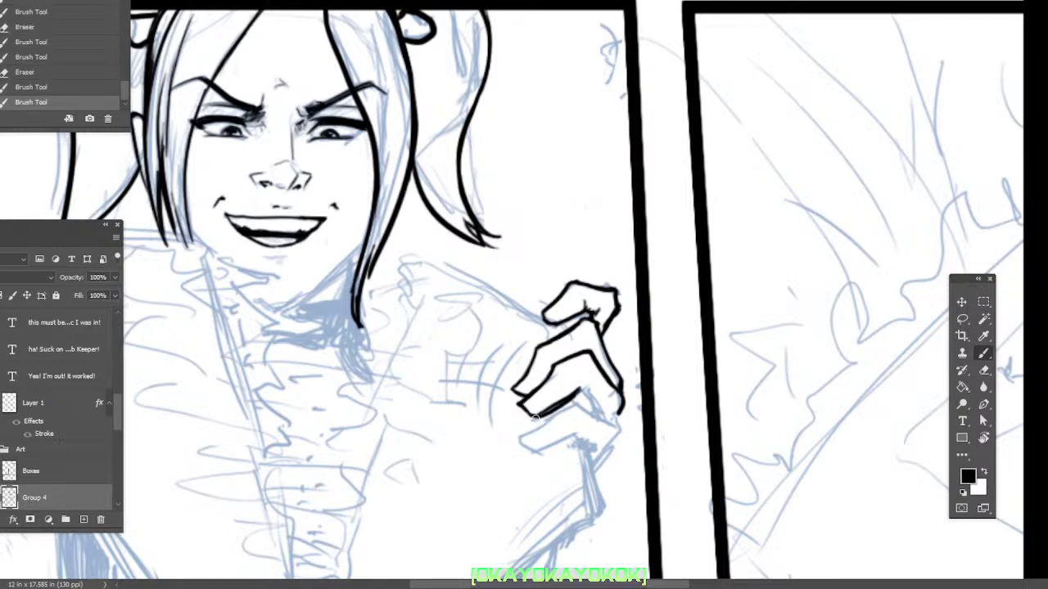
# Ink the underside of the third finger on the right-side hand, including the fold toward the outer knuckle
pyautogui.moveTo(532, 415)
pyautogui.mouseDown()
pyautogui.moveTo(582, 387)
pyautogui.moveTo(552, 420)
pyautogui.moveTo(530, 425)
pyautogui.moveTo(582, 381)
pyautogui.mouseUp()
pyautogui.press('e')
pyautogui.press('b')
pyautogui.press('e')
pyautogui.press('b')
pyautogui.moveTo(581, 388); pyautogui.dragTo(621, 427)
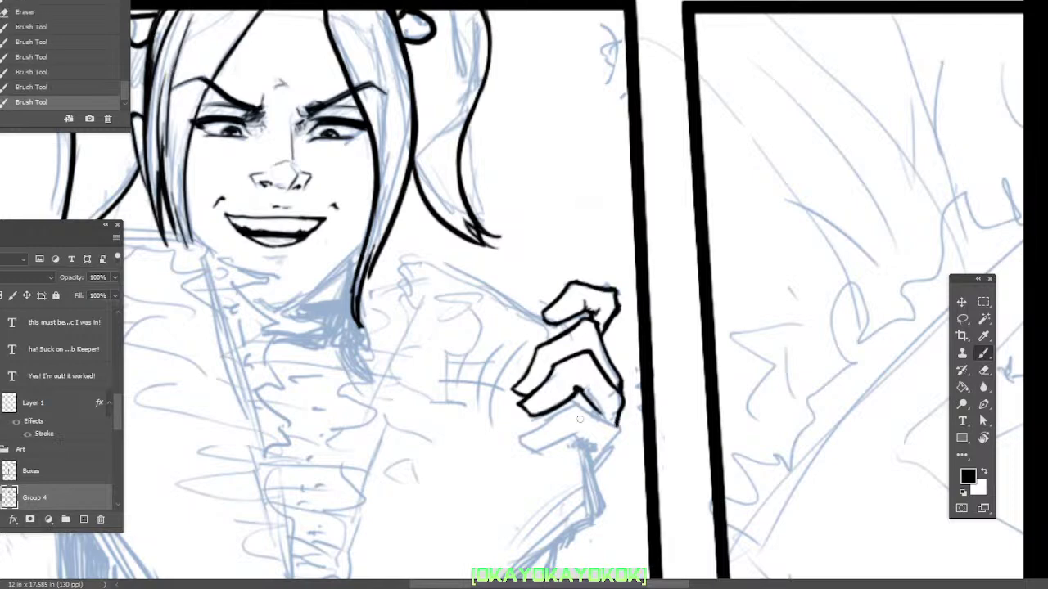
# Ink the little finger of the right-side hand from its tip back to the outer edge of the palm
pyautogui.moveTo(518, 439)
pyautogui.mouseDown()
pyautogui.moveTo(581, 390)
pyautogui.moveTo(571, 407)
pyautogui.moveTo(583, 412)
pyautogui.moveTo(519, 440)
pyautogui.moveTo(561, 442)
pyautogui.moveTo(550, 449)
pyautogui.moveTo(570, 438)
pyautogui.moveTo(535, 468)
pyautogui.moveTo(587, 442)
pyautogui.moveTo(573, 435)
pyautogui.moveTo(590, 446)
pyautogui.moveTo(600, 436)
pyautogui.moveTo(590, 463)
pyautogui.mouseUp()
pyautogui.press('e')
pyautogui.press('b')
pyautogui.moveTo(587, 447)
pyautogui.mouseDown()
pyautogui.moveTo(593, 468)
pyautogui.moveTo(622, 430)
pyautogui.moveTo(605, 424)
pyautogui.moveTo(622, 433)
pyautogui.moveTo(721, 337)
pyautogui.mouseUp()
pyautogui.press('e')
pyautogui.press('b')
# Clean up and re-ink the outer edge of the right-side hand where the upper fingers meet
pyautogui.press('e')
pyautogui.press('b')
pyautogui.moveTo(685, 270)
pyautogui.mouseDown()
pyautogui.moveTo(701, 239)
pyautogui.moveTo(690, 267)
pyautogui.moveTo(685, 246)
pyautogui.mouseUp()
pyautogui.press('e')
pyautogui.moveTo(690, 260); pyautogui.dragTo(686, 249)
pyautogui.moveTo(689, 255)
pyautogui.mouseDown()
pyautogui.moveTo(685, 244)
pyautogui.moveTo(702, 299)
pyautogui.mouseUp()
pyautogui.press('b')
pyautogui.press('e')
pyautogui.moveTo(680, 261)
pyautogui.mouseDown()
pyautogui.moveTo(705, 301)
pyautogui.moveTo(704, 220)
pyautogui.moveTo(712, 238)
pyautogui.mouseUp()
pyautogui.press('b')
pyautogui.press('e')
pyautogui.press('b')
# Ink the short edge running down from below the little finger of the right-side hand to the sketched cloth corner
pyautogui.moveTo(734, 317)
pyautogui.mouseDown()
pyautogui.moveTo(853, 275)
pyautogui.moveTo(861, 224)
pyautogui.mouseUp()
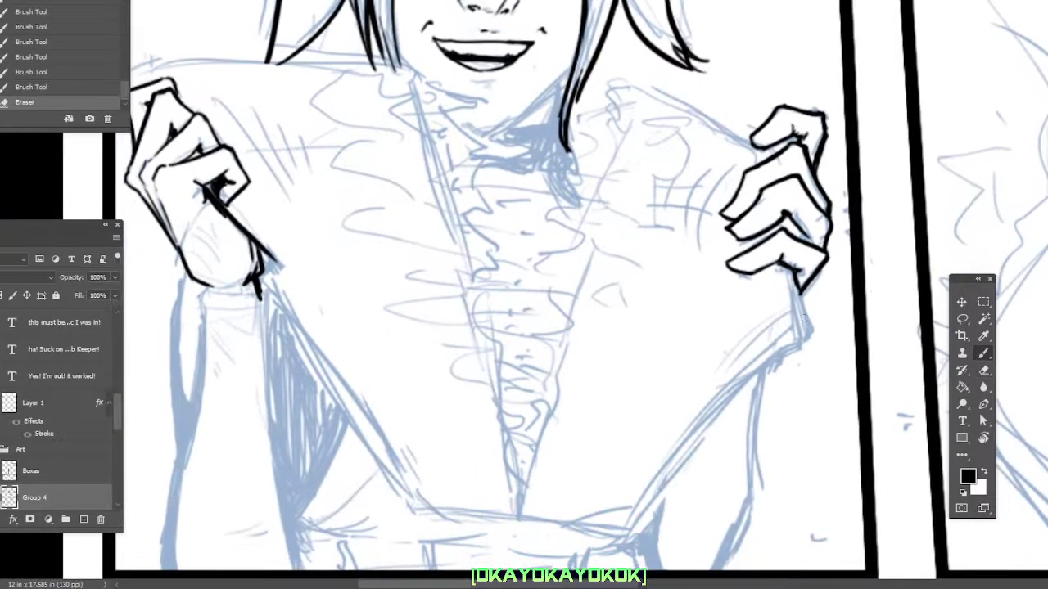
pyautogui.moveTo(812, 344); pyautogui.dragTo(800, 311)
pyautogui.moveTo(711, 509); pyautogui.dragTo(652, 418)
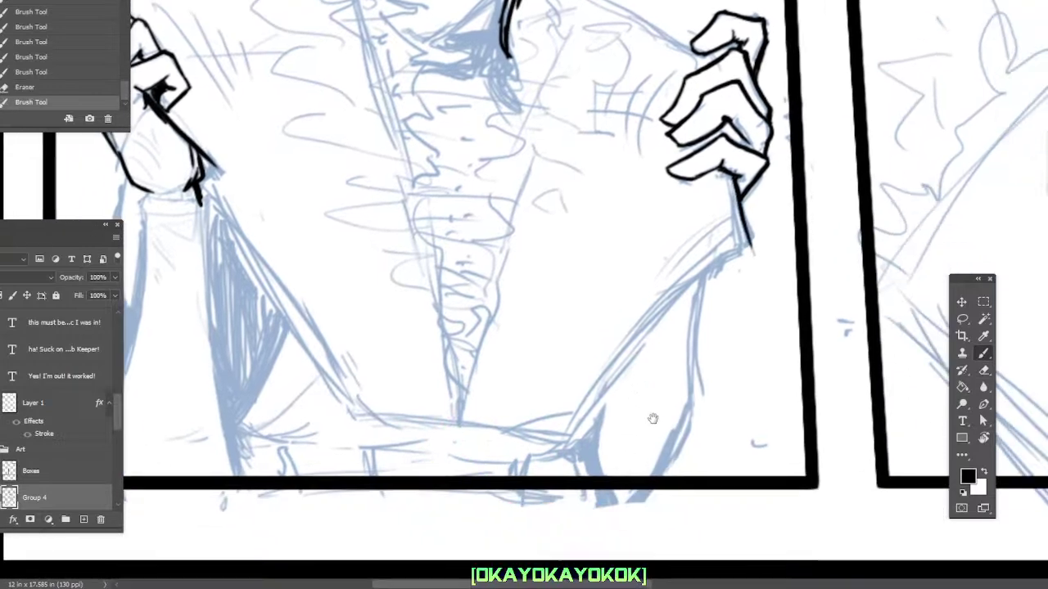
pyautogui.click(585, 426)
pyautogui.click(585, 435)
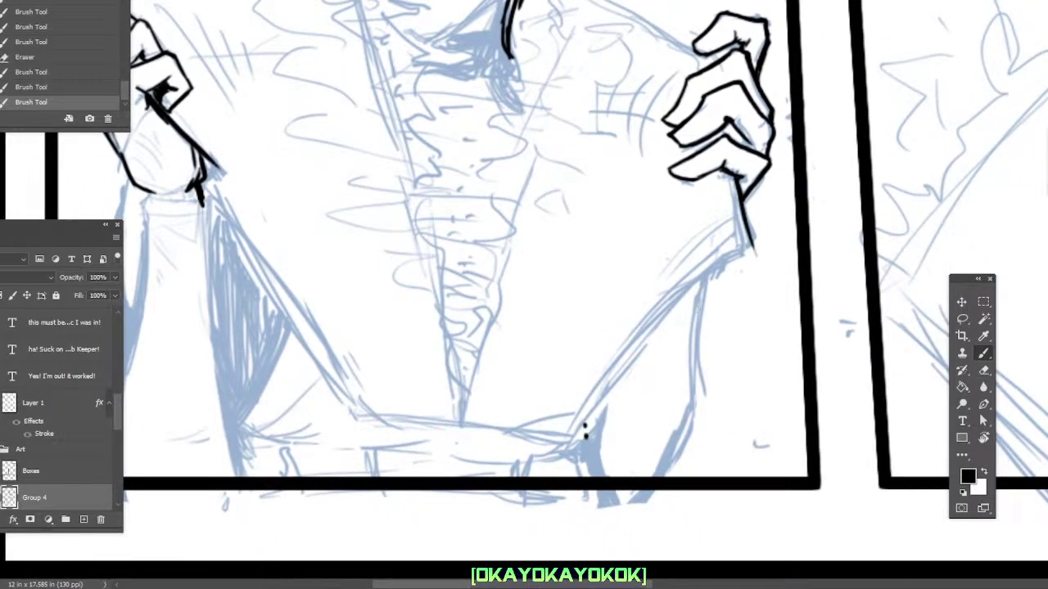
pyautogui.press('e')
pyautogui.moveTo(585, 424); pyautogui.dragTo(585, 438)
# Ink the inner contour of the right-side arm beside the waist down to the panel border, trimming it with the Eraser
pyautogui.press('b')
pyautogui.moveTo(601, 399)
pyautogui.mouseDown()
pyautogui.moveTo(589, 440)
pyautogui.moveTo(597, 424)
pyautogui.moveTo(606, 493)
pyautogui.mouseUp()
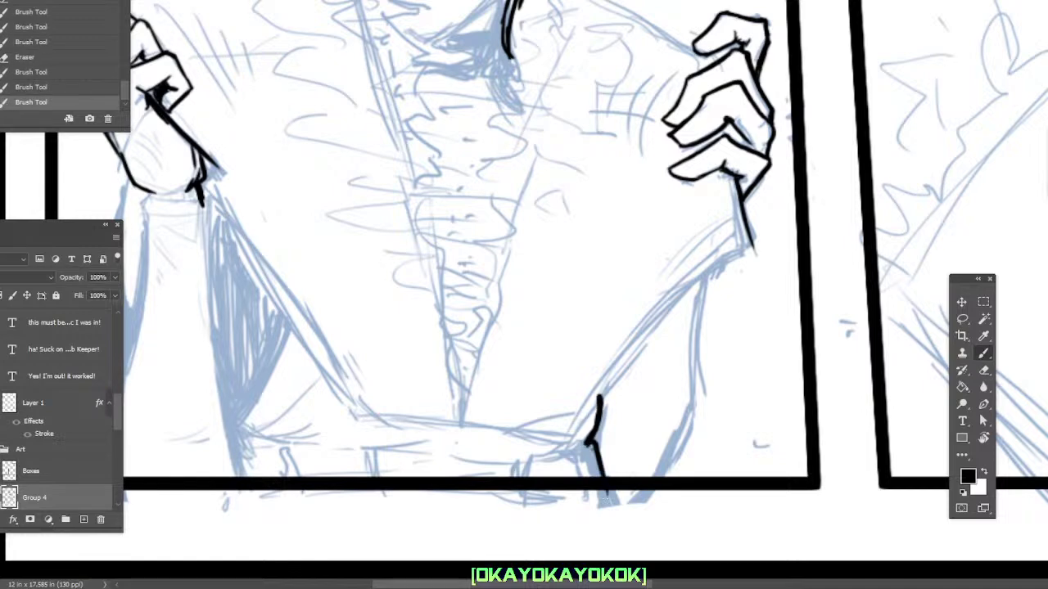
pyautogui.moveTo(594, 439); pyautogui.dragTo(606, 476)
pyautogui.press('e')
pyautogui.moveTo(595, 432); pyautogui.dragTo(589, 342)
pyautogui.moveTo(573, 407); pyautogui.dragTo(706, 437)
# Ink the inner edge of the left-side forearm as a long line from the wrist to the panel border
pyautogui.press('b')
pyautogui.moveTo(368, 501); pyautogui.dragTo(335, 206)
pyautogui.press('e')
pyautogui.press('b')
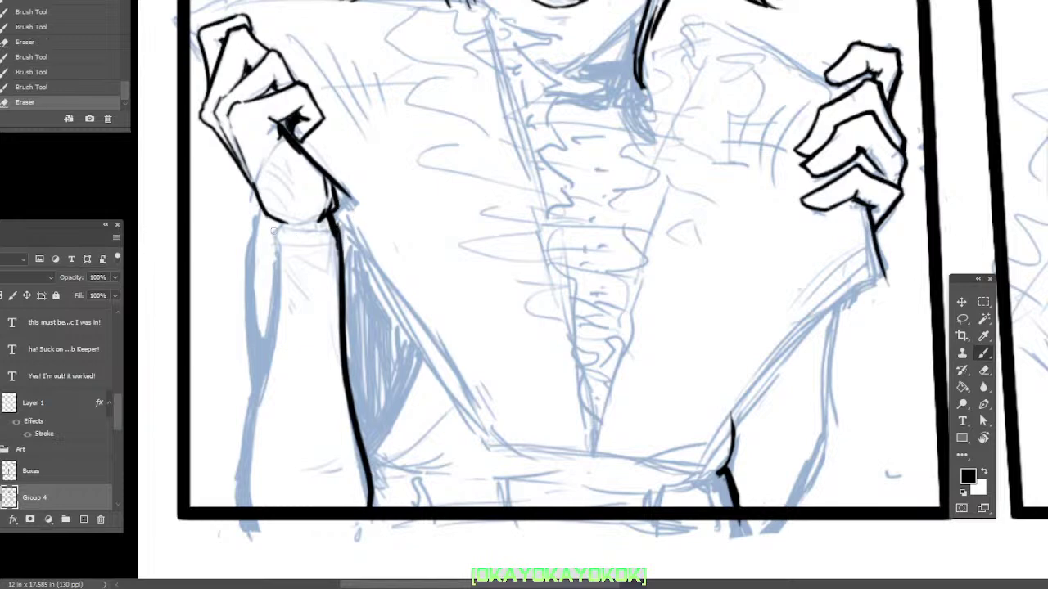
# Ink the left-side sleeve cuff with its wrinkles and the forearm's outer line down to the panel border
pyautogui.moveTo(277, 231)
pyautogui.mouseDown()
pyautogui.moveTo(332, 229)
pyautogui.moveTo(273, 245)
pyautogui.moveTo(276, 263)
pyautogui.moveTo(303, 242)
pyautogui.moveTo(325, 242)
pyautogui.moveTo(308, 288)
pyautogui.mouseUp()
pyautogui.press('e')
pyautogui.press('b')
pyautogui.moveTo(274, 254)
pyautogui.mouseDown()
pyautogui.moveTo(232, 456)
pyautogui.moveTo(255, 414)
pyautogui.moveTo(244, 441)
pyautogui.moveTo(255, 549)
pyautogui.mouseUp()
pyautogui.moveTo(536, 340)
pyautogui.mouseDown()
pyautogui.moveTo(456, 445)
pyautogui.moveTo(498, 495)
pyautogui.moveTo(457, 426)
pyautogui.mouseUp()
pyautogui.moveTo(722, 487)
pyautogui.mouseDown()
pyautogui.moveTo(757, 428)
pyautogui.moveTo(795, 454)
pyautogui.mouseUp()
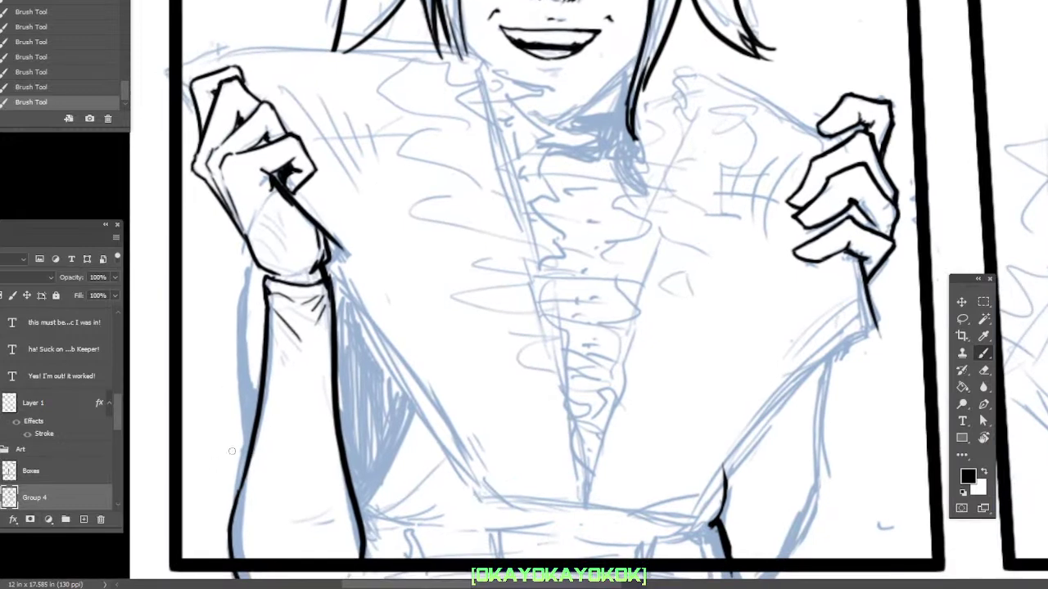
# Ink a second line outside the left-side forearm up to the hand, and erase the rough ink at its ends
pyautogui.moveTo(240, 483); pyautogui.dragTo(239, 295)
pyautogui.moveTo(248, 425); pyautogui.dragTo(255, 212)
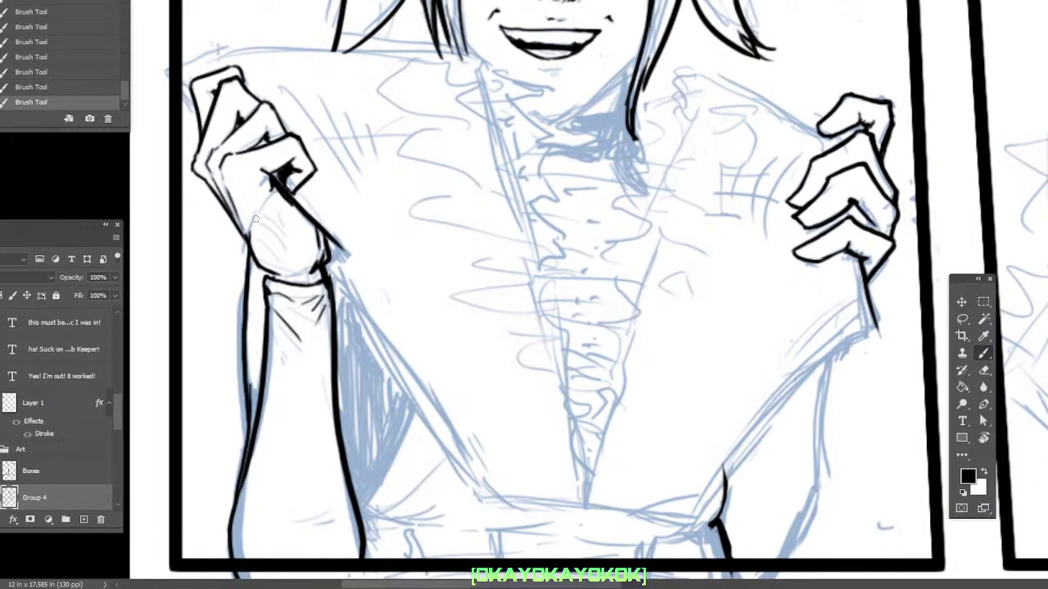
pyautogui.press('e')
pyautogui.moveTo(255, 395); pyautogui.dragTo(248, 378)
pyautogui.press('b')
pyautogui.press('e')
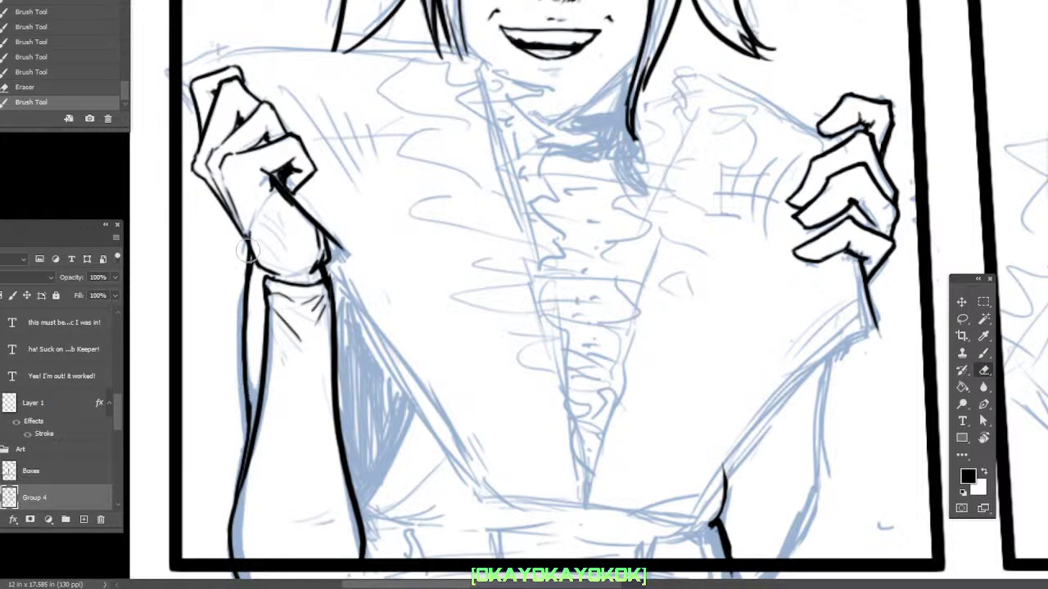
pyautogui.moveTo(243, 250); pyautogui.dragTo(247, 288)
pyautogui.press('b')
# Add short fold lines and a second band line to the left-side sleeve cuff
pyautogui.moveTo(551, 324); pyautogui.dragTo(517, 281)
pyautogui.moveTo(278, 284)
pyautogui.mouseDown()
pyautogui.moveTo(247, 323)
pyautogui.moveTo(305, 329)
pyautogui.mouseUp()
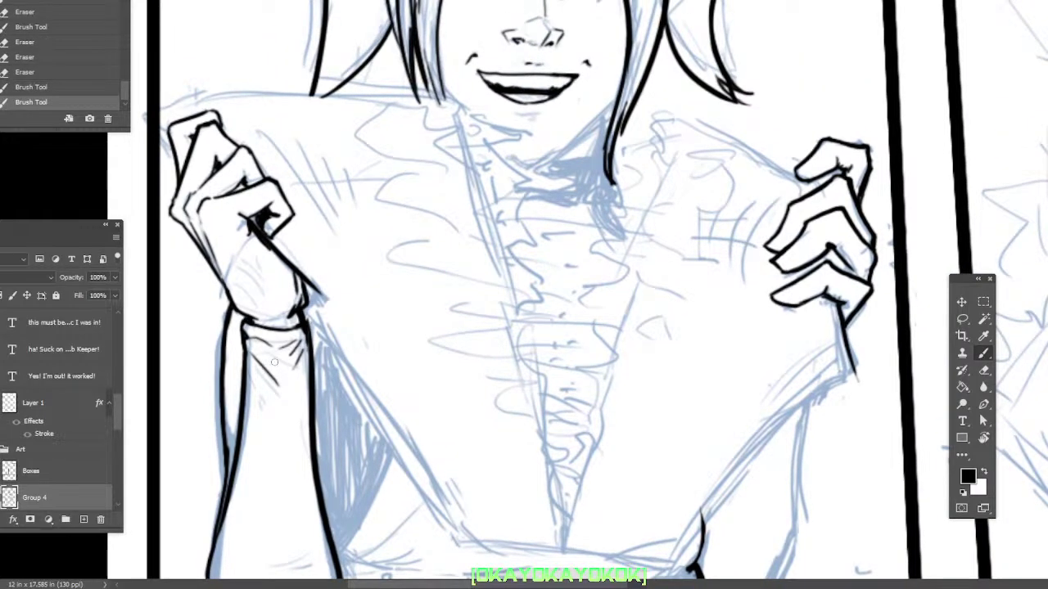
pyautogui.moveTo(388, 371)
pyautogui.mouseDown()
pyautogui.moveTo(569, 382)
pyautogui.moveTo(545, 403)
pyautogui.moveTo(575, 409)
pyautogui.moveTo(558, 420)
pyautogui.moveTo(539, 384)
pyautogui.mouseUp()
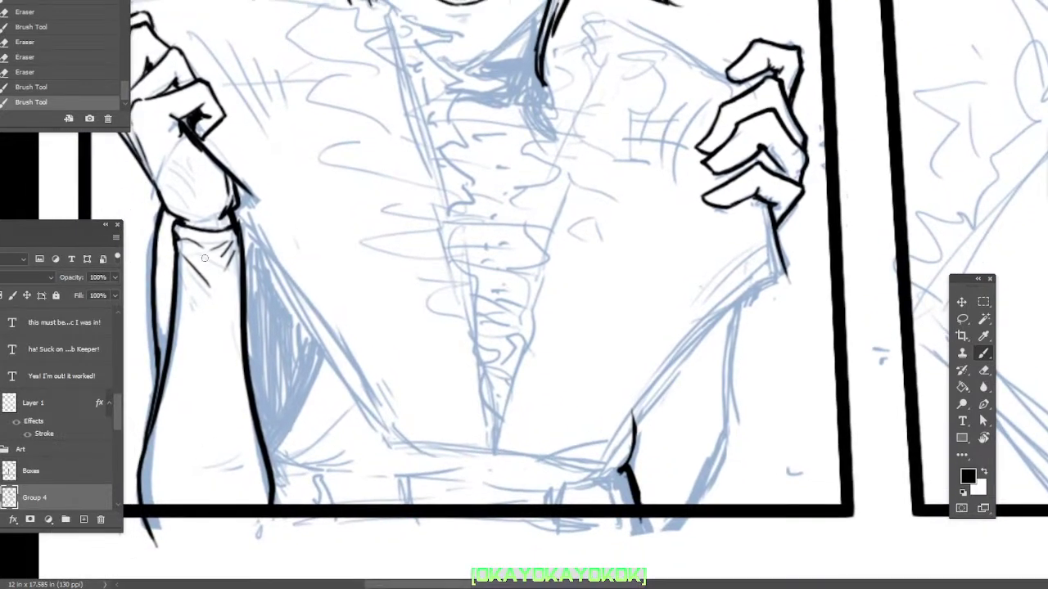
pyautogui.press('e')
pyautogui.press('b')
pyautogui.moveTo(188, 256)
pyautogui.mouseDown()
pyautogui.moveTo(214, 278)
pyautogui.moveTo(221, 265)
pyautogui.moveTo(219, 281)
pyautogui.moveTo(223, 269)
pyautogui.moveTo(234, 275)
pyautogui.moveTo(214, 243)
pyautogui.moveTo(197, 241)
pyautogui.moveTo(226, 242)
pyautogui.moveTo(211, 239)
pyautogui.mouseUp()
pyautogui.press('e')
pyautogui.press('b')
pyautogui.moveTo(209, 237); pyautogui.dragTo(233, 243)
# Ink the right-side arm's outer line from beneath the stretched garment down to the panel border, and erase its rough edge
pyautogui.moveTo(604, 299); pyautogui.dragTo(651, 439)
pyautogui.moveTo(745, 491)
pyautogui.mouseDown()
pyautogui.moveTo(704, 471)
pyautogui.moveTo(742, 301)
pyautogui.moveTo(724, 422)
pyautogui.mouseUp()
pyautogui.moveTo(684, 481); pyautogui.dragTo(724, 402)
pyautogui.moveTo(711, 442)
pyautogui.mouseDown()
pyautogui.moveTo(725, 401)
pyautogui.moveTo(720, 419)
pyautogui.mouseUp()
pyautogui.moveTo(704, 461); pyautogui.dragTo(719, 428)
pyautogui.moveTo(681, 482)
pyautogui.mouseDown()
pyautogui.moveTo(710, 452)
pyautogui.moveTo(732, 398)
pyautogui.moveTo(718, 431)
pyautogui.mouseUp()
pyautogui.press('e')
pyautogui.press('b')
pyautogui.moveTo(721, 373)
pyautogui.mouseDown()
pyautogui.moveTo(723, 419)
pyautogui.moveTo(721, 403)
pyautogui.mouseUp()
pyautogui.click(722, 418)
pyautogui.press('e')
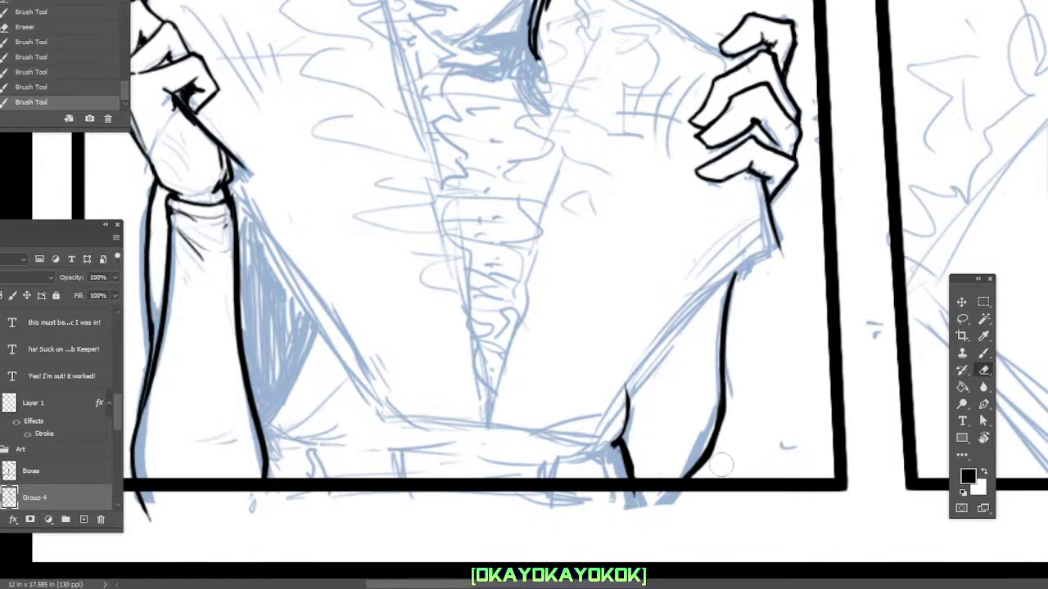
pyautogui.moveTo(732, 428); pyautogui.dragTo(735, 414)
pyautogui.press('b')
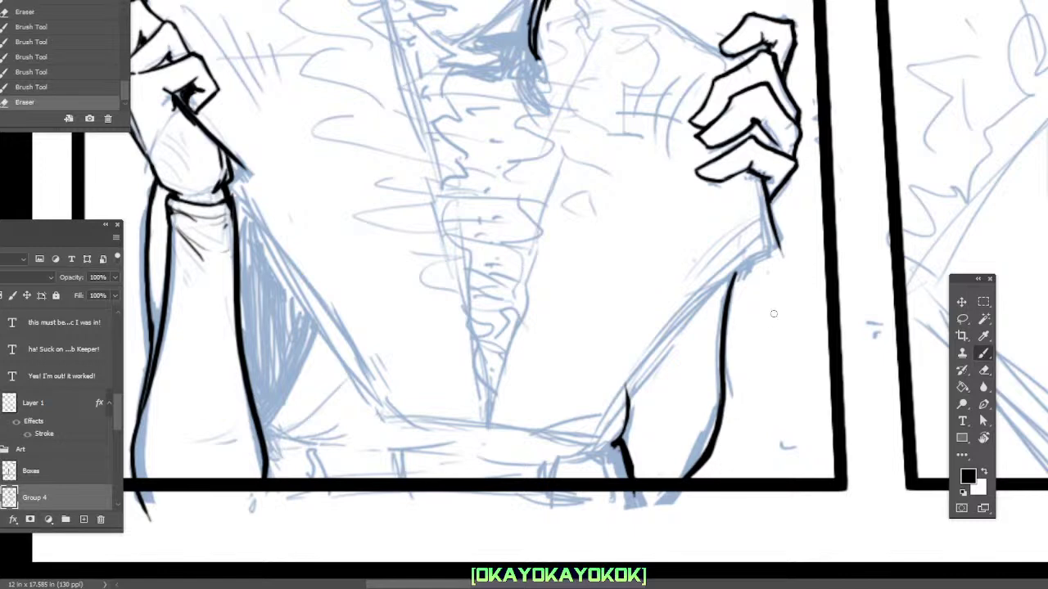
# Try dark accent strokes in the gap between the right-side hand's lower fingers, and step back through the history
pyautogui.moveTo(801, 248); pyautogui.dragTo(775, 328)
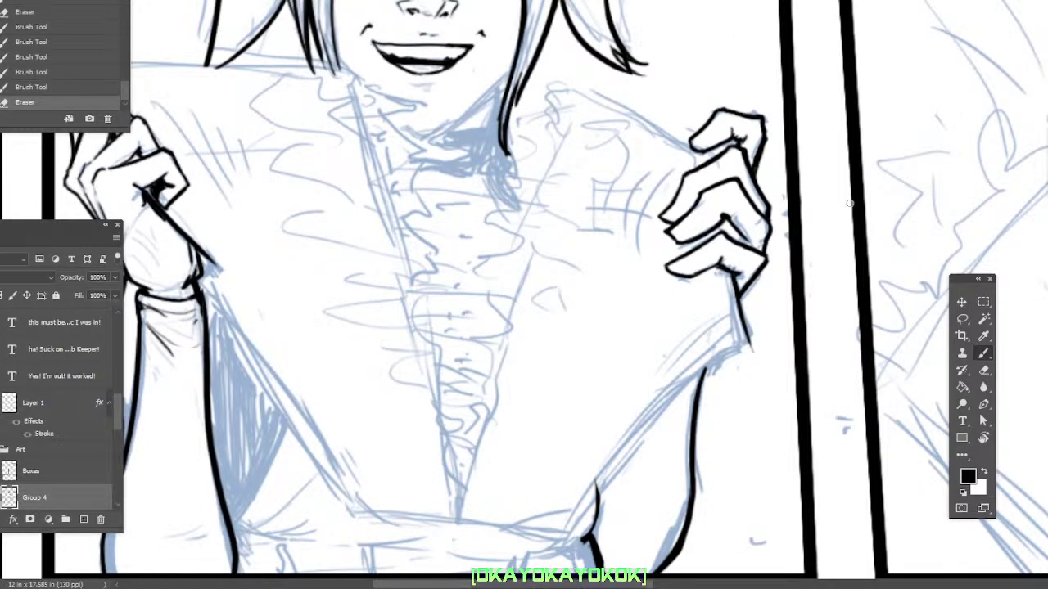
pyautogui.moveTo(729, 210); pyautogui.dragTo(720, 219)
pyautogui.press('e')
pyautogui.press('b')
pyautogui.moveTo(728, 211)
pyautogui.mouseDown()
pyautogui.moveTo(722, 221)
pyautogui.moveTo(737, 233)
pyautogui.moveTo(725, 221)
pyautogui.mouseUp()
pyautogui.moveTo(730, 211)
pyautogui.mouseDown()
pyautogui.moveTo(726, 222)
pyautogui.moveTo(749, 198)
pyautogui.mouseUp()
pyautogui.press('e')
pyautogui.moveTo(778, 249)
pyautogui.mouseDown()
pyautogui.moveTo(798, 289)
pyautogui.moveTo(899, 290)
pyautogui.mouseUp()
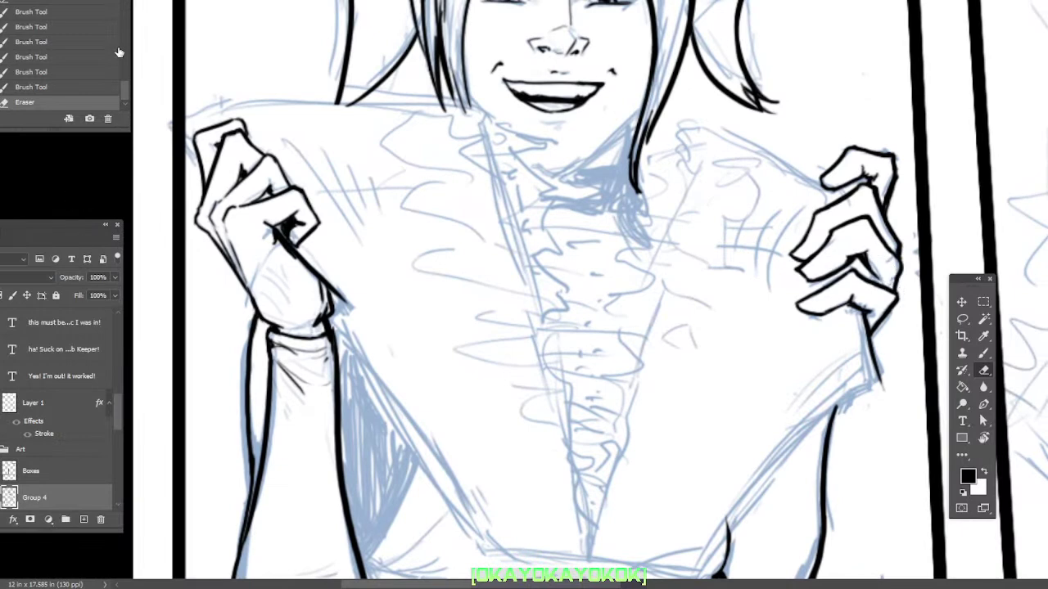
pyautogui.hotkey('ctrl', 'z')
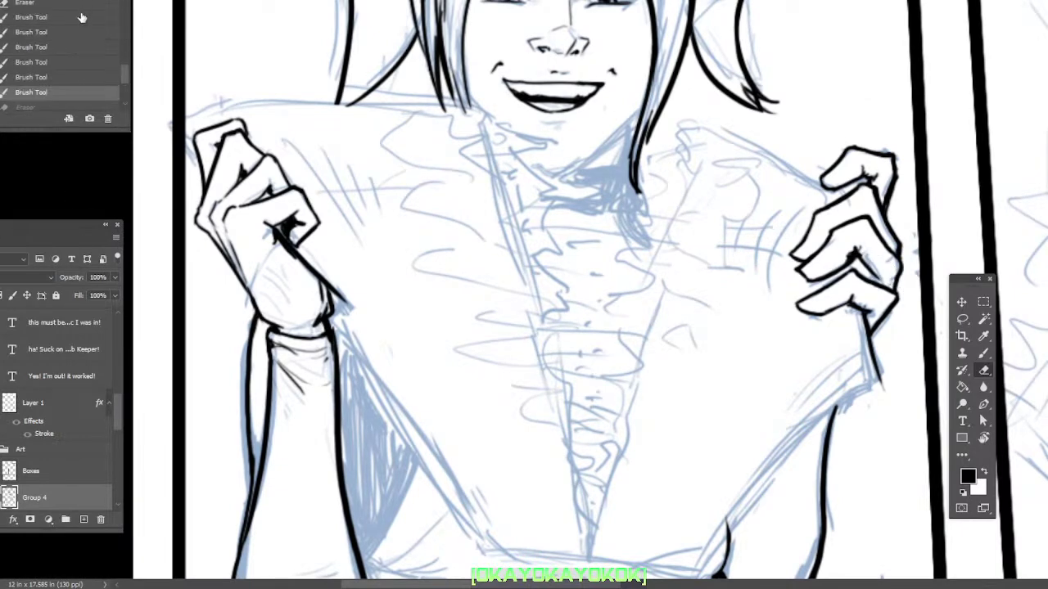
pyautogui.click(81, 18)
pyautogui.click(96, 1)
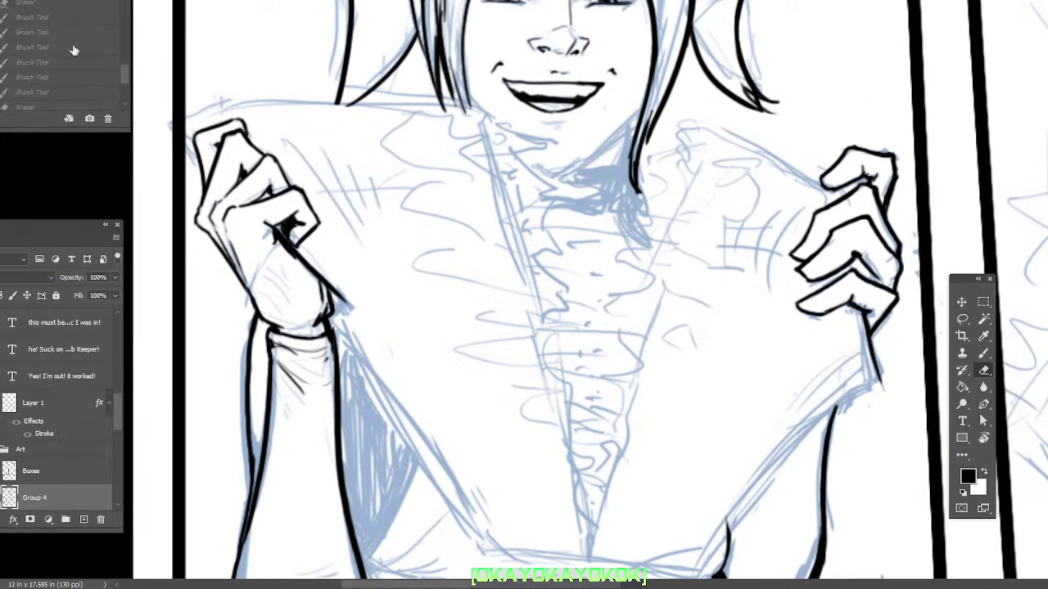
# Fill the gap between the right-side hand's lower fingers with black and add a small accent below the top finger
pyautogui.press('b')
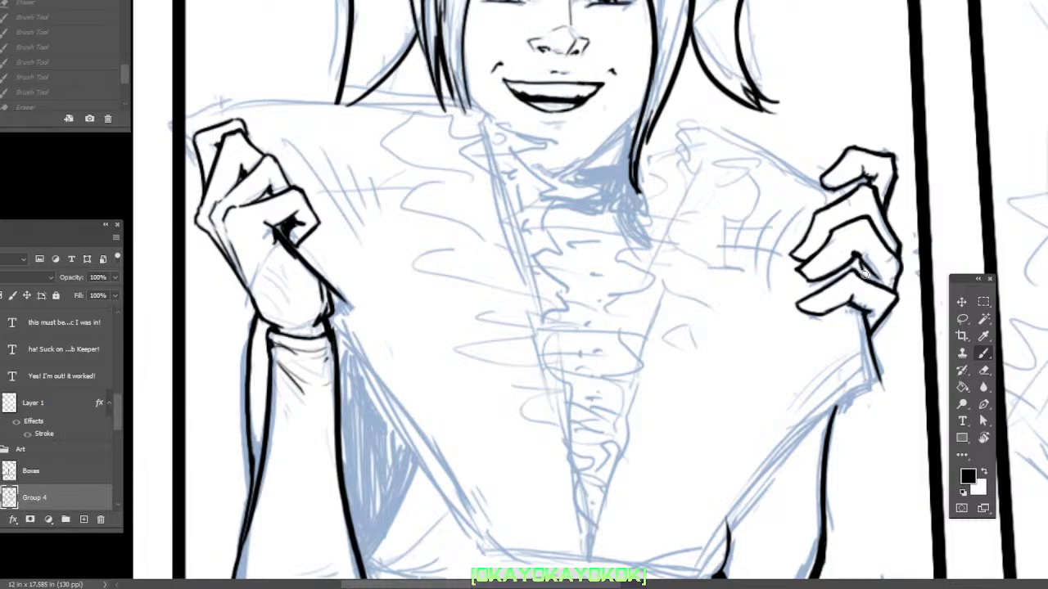
pyautogui.moveTo(865, 276); pyautogui.dragTo(856, 264)
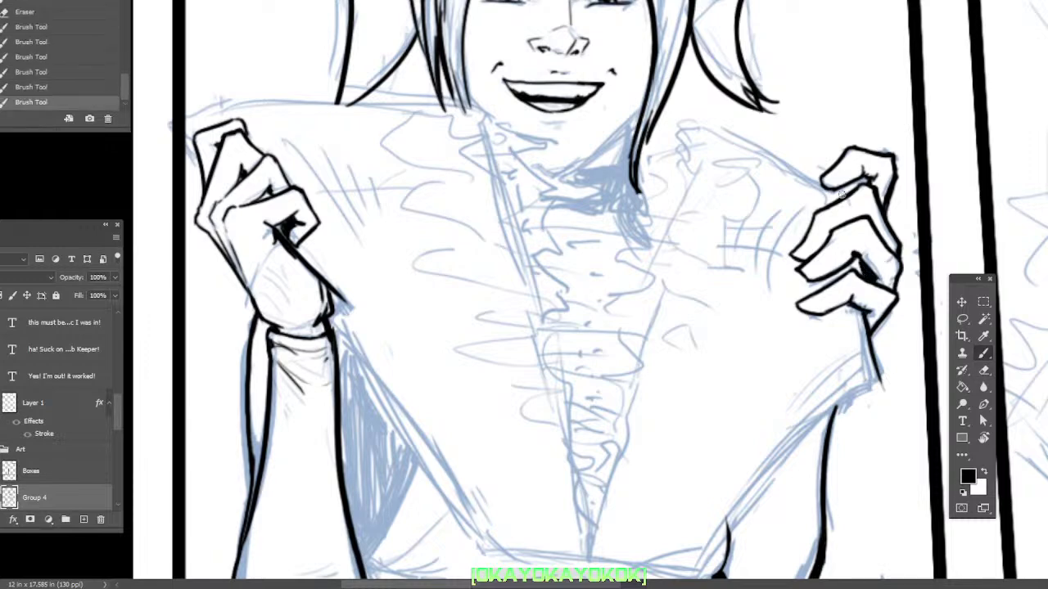
pyautogui.moveTo(837, 189); pyautogui.dragTo(841, 194)
# Ink the garment's top edge as a long curve from the left-side hand to below the chin, and clean it up
pyautogui.moveTo(197, 141)
pyautogui.mouseDown()
pyautogui.moveTo(258, 309)
pyautogui.moveTo(250, 326)
pyautogui.moveTo(243, 274)
pyautogui.moveTo(642, 277)
pyautogui.mouseUp()
pyautogui.press('e')
pyautogui.moveTo(573, 270); pyautogui.dragTo(550, 264)
pyautogui.moveTo(668, 361)
pyautogui.mouseDown()
pyautogui.moveTo(628, 206)
pyautogui.moveTo(606, 170)
pyautogui.mouseUp()
# Ink the garment's left-side lower edge with a heavy line, and add tension folds fanning out from the left-side hand
pyautogui.press('b')
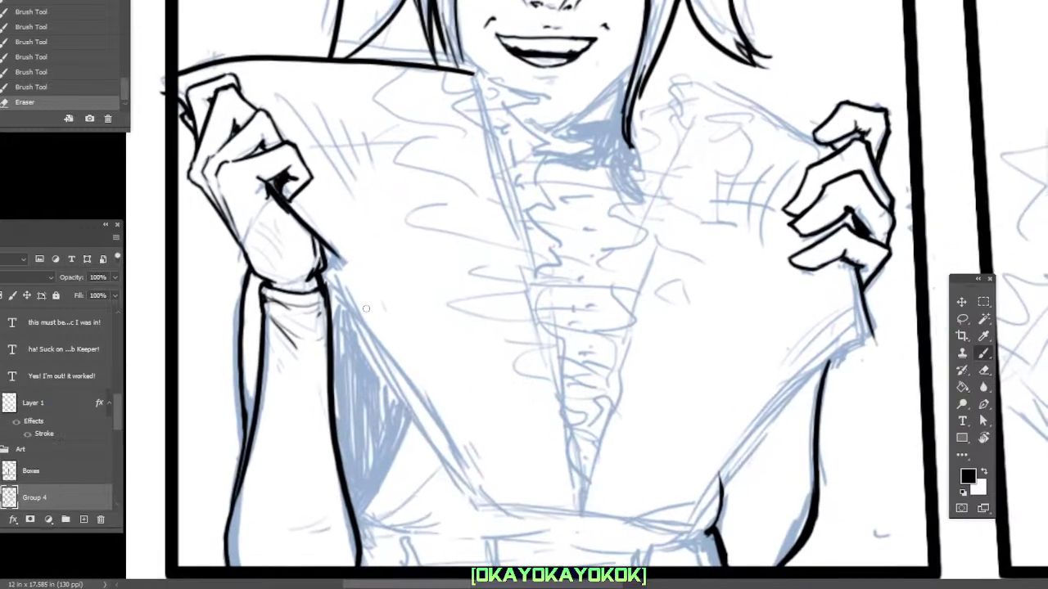
pyautogui.moveTo(326, 272); pyautogui.dragTo(465, 520)
pyautogui.moveTo(326, 275)
pyautogui.mouseDown()
pyautogui.moveTo(396, 367)
pyautogui.moveTo(489, 531)
pyautogui.mouseUp()
pyautogui.moveTo(327, 241)
pyautogui.mouseDown()
pyautogui.moveTo(509, 435)
pyautogui.moveTo(452, 403)
pyautogui.moveTo(507, 493)
pyautogui.moveTo(455, 327)
pyautogui.mouseUp()
pyautogui.moveTo(318, 215); pyautogui.dragTo(520, 343)
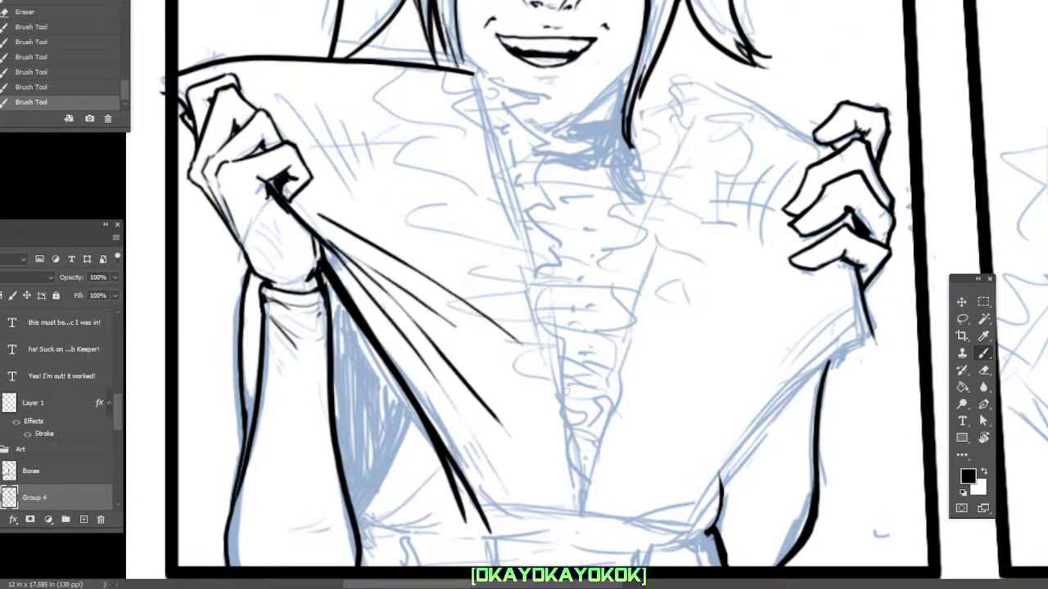
pyautogui.moveTo(314, 201)
pyautogui.mouseDown()
pyautogui.moveTo(380, 228)
pyautogui.moveTo(382, 210)
pyautogui.mouseUp()
pyautogui.moveTo(313, 167)
pyautogui.mouseDown()
pyautogui.moveTo(373, 187)
pyautogui.moveTo(355, 162)
pyautogui.mouseUp()
pyautogui.moveTo(307, 136); pyautogui.dragTo(341, 143)
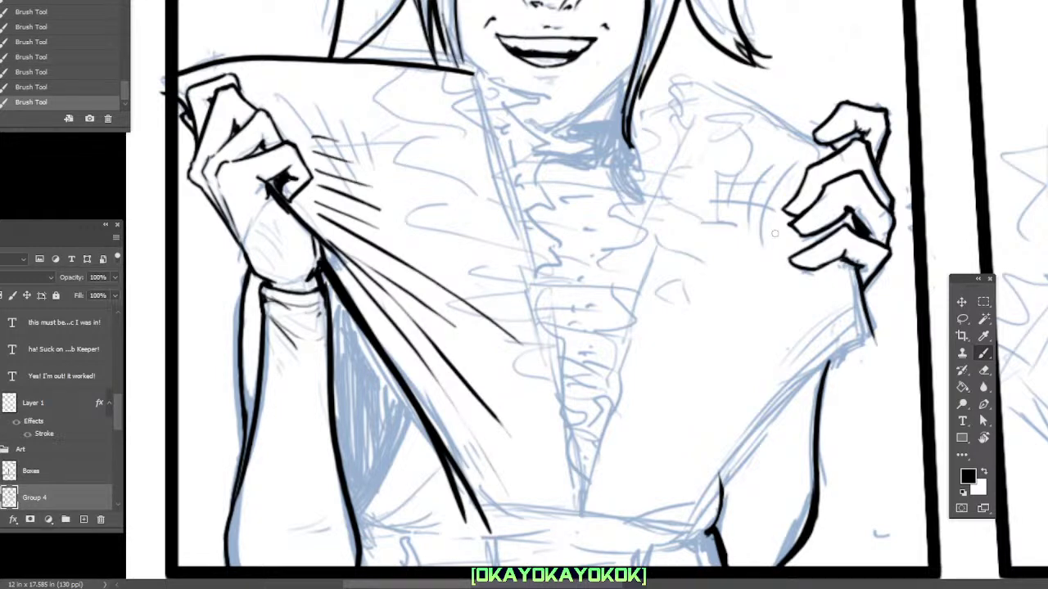
# Ink long and short tension folds fanning from the right-side hand across the stretched garment
pyautogui.moveTo(773, 243)
pyautogui.mouseDown()
pyautogui.moveTo(713, 234)
pyautogui.moveTo(735, 257)
pyautogui.moveTo(673, 263)
pyautogui.mouseUp()
pyautogui.moveTo(781, 272); pyautogui.dragTo(505, 347)
pyautogui.moveTo(821, 284)
pyautogui.mouseDown()
pyautogui.moveTo(603, 421)
pyautogui.moveTo(661, 397)
pyautogui.moveTo(601, 466)
pyautogui.mouseUp()
pyautogui.moveTo(808, 312)
pyautogui.mouseDown()
pyautogui.moveTo(737, 380)
pyautogui.moveTo(774, 372)
pyautogui.mouseUp()
pyautogui.moveTo(829, 297)
pyautogui.mouseDown()
pyautogui.moveTo(809, 356)
pyautogui.moveTo(823, 336)
pyautogui.mouseUp()
pyautogui.scroll(-3, 841, 328)
pyautogui.scroll(-1, 849, 290)
pyautogui.moveTo(867, 303)
pyautogui.mouseDown()
pyautogui.moveTo(734, 310)
pyautogui.moveTo(662, 360)
pyautogui.mouseUp()
# Erase along the garment's tension folds to thin and taper the lines
pyautogui.press('e')
pyautogui.press('b')
pyautogui.press('e')
pyautogui.moveTo(543, 348)
pyautogui.mouseDown()
pyautogui.moveTo(609, 324)
pyautogui.moveTo(573, 332)
pyautogui.moveTo(624, 371)
pyautogui.mouseUp()
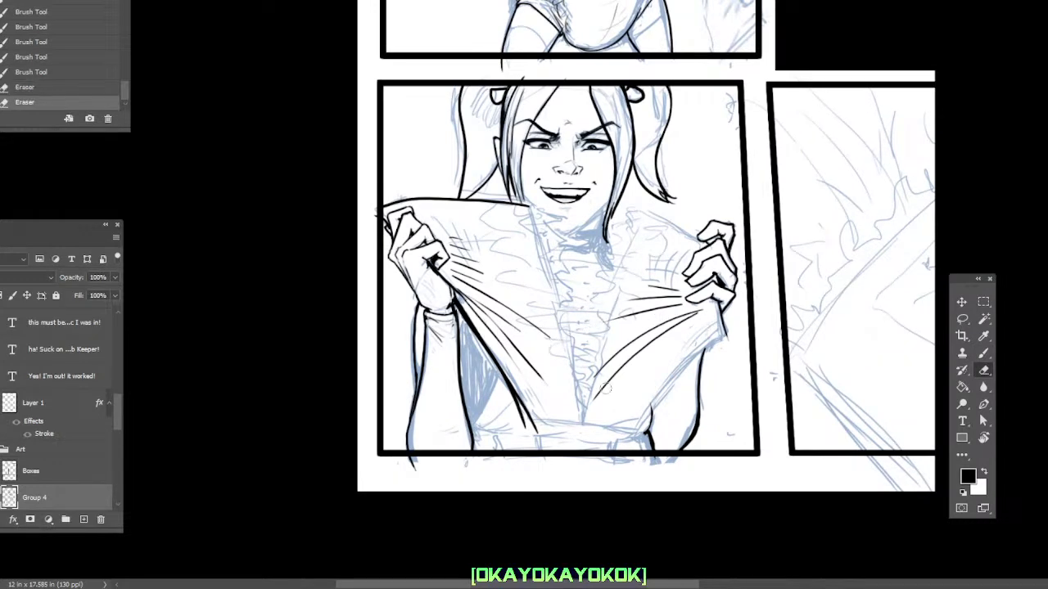
pyautogui.moveTo(657, 322); pyautogui.dragTo(606, 364)
pyautogui.moveTo(576, 397); pyautogui.dragTo(591, 388)
pyautogui.moveTo(582, 395)
pyautogui.mouseDown()
pyautogui.moveTo(587, 383)
pyautogui.moveTo(600, 392)
pyautogui.mouseUp()
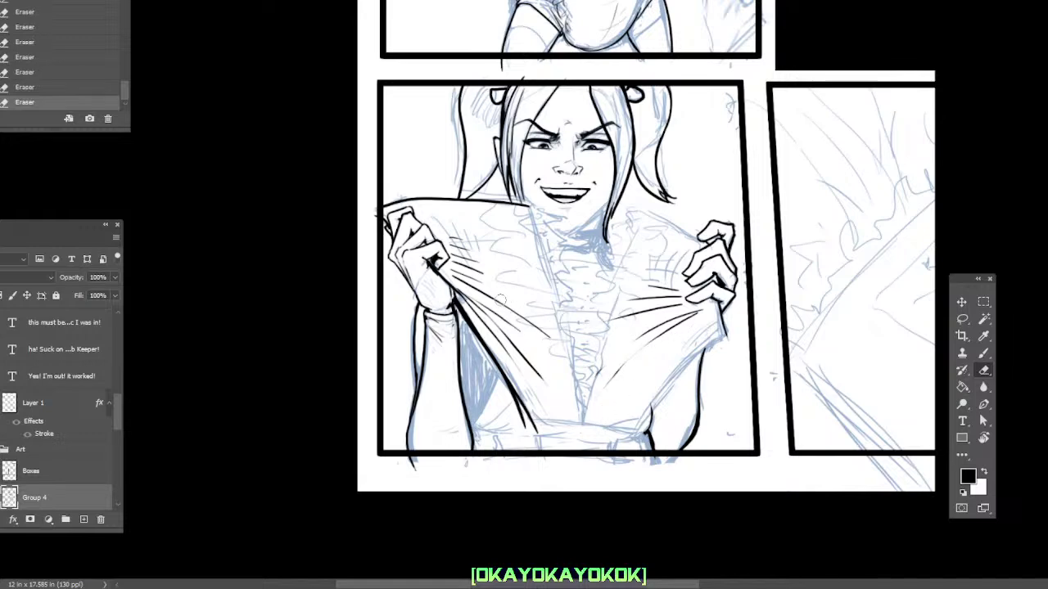
pyautogui.moveTo(501, 299); pyautogui.dragTo(562, 337)
# Ink the jagged, narrow lower end of the garment's front opening, erasing stray lines along its left-side edge
pyautogui.scroll(4, 670, 240)
pyautogui.press('b')
pyautogui.moveTo(709, 239)
pyautogui.mouseDown()
pyautogui.moveTo(615, 189)
pyautogui.moveTo(599, 280)
pyautogui.moveTo(569, 292)
pyautogui.moveTo(578, 326)
pyautogui.moveTo(565, 401)
pyautogui.moveTo(545, 409)
pyautogui.moveTo(556, 437)
pyautogui.moveTo(539, 455)
pyautogui.moveTo(540, 491)
pyautogui.mouseUp()
pyautogui.moveTo(495, 284); pyautogui.dragTo(534, 440)
pyautogui.press('e')
pyautogui.moveTo(497, 296)
pyautogui.mouseDown()
pyautogui.moveTo(528, 444)
pyautogui.moveTo(547, 422)
pyautogui.mouseUp()
pyautogui.press('b')
pyautogui.moveTo(529, 445)
pyautogui.mouseDown()
pyautogui.moveTo(513, 411)
pyautogui.moveTo(534, 392)
pyautogui.mouseUp()
pyautogui.press('b')
pyautogui.press('e')
# Ink stacked horizontal wrinkles across the middle of the garment's front opening
pyautogui.press('b')
pyautogui.moveTo(491, 355); pyautogui.dragTo(541, 372)
pyautogui.moveTo(485, 335); pyautogui.dragTo(535, 355)
pyautogui.moveTo(485, 309); pyautogui.dragTo(545, 328)
pyautogui.moveTo(478, 291); pyautogui.dragTo(530, 304)
pyautogui.moveTo(473, 272); pyautogui.dragTo(529, 282)
# Ink the upper wrinkles and ragged edges of the front opening, joining them to the garment's top edge on both sides
pyautogui.moveTo(457, 222)
pyautogui.mouseDown()
pyautogui.moveTo(520, 241)
pyautogui.moveTo(496, 216)
pyautogui.mouseUp()
pyautogui.moveTo(597, 198); pyautogui.dragTo(611, 219)
pyautogui.moveTo(475, 211)
pyautogui.mouseDown()
pyautogui.moveTo(499, 222)
pyautogui.moveTo(510, 252)
pyautogui.moveTo(524, 286)
pyautogui.moveTo(514, 319)
pyautogui.moveTo(522, 335)
pyautogui.moveTo(537, 332)
pyautogui.moveTo(537, 371)
pyautogui.moveTo(534, 346)
pyautogui.mouseUp()
pyautogui.moveTo(530, 342)
pyautogui.mouseDown()
pyautogui.moveTo(582, 354)
pyautogui.moveTo(579, 335)
pyautogui.mouseUp()
pyautogui.moveTo(547, 300); pyautogui.dragTo(591, 303)
pyautogui.moveTo(532, 264)
pyautogui.mouseDown()
pyautogui.moveTo(607, 273)
pyautogui.moveTo(559, 285)
pyautogui.mouseUp()
pyautogui.moveTo(610, 245)
pyautogui.mouseDown()
pyautogui.moveTo(531, 238)
pyautogui.moveTo(621, 241)
pyautogui.moveTo(631, 215)
pyautogui.moveTo(588, 207)
pyautogui.mouseUp()
pyautogui.moveTo(479, 211)
pyautogui.mouseDown()
pyautogui.moveTo(538, 214)
pyautogui.moveTo(530, 212)
pyautogui.mouseUp()
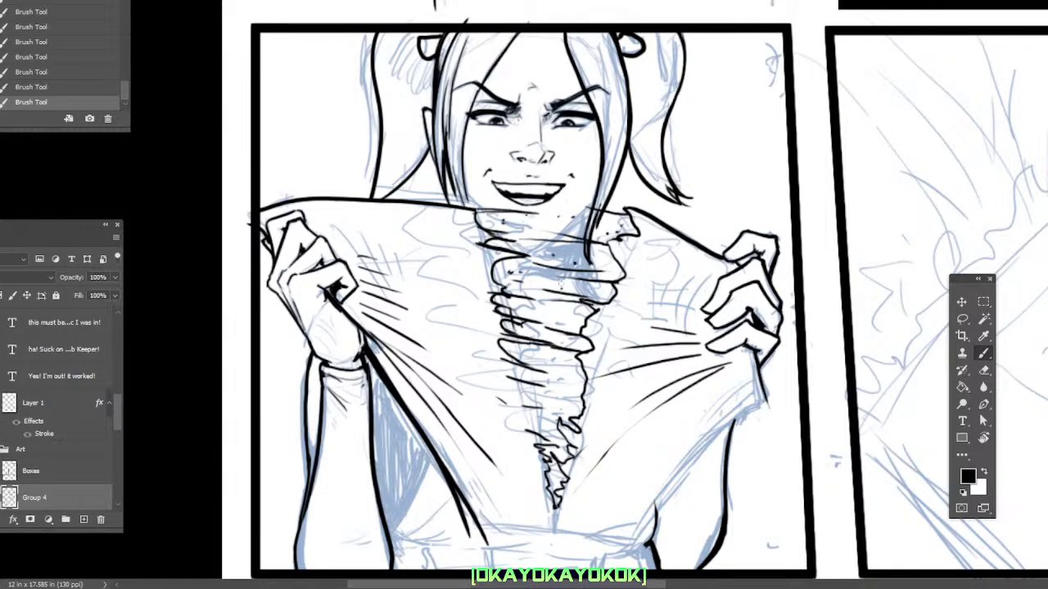
# Ink the remaining bunched wrinkles in the lower part of the front opening down to its point
pyautogui.moveTo(572, 407); pyautogui.dragTo(549, 378)
pyautogui.moveTo(492, 332); pyautogui.dragTo(487, 348)
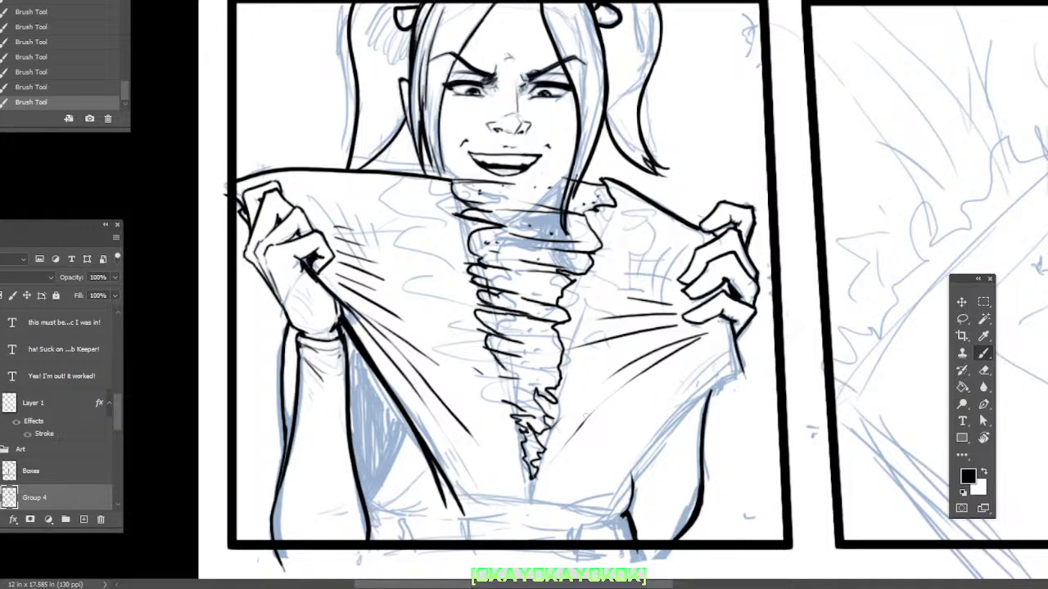
pyautogui.moveTo(622, 421); pyautogui.dragTo(575, 439)
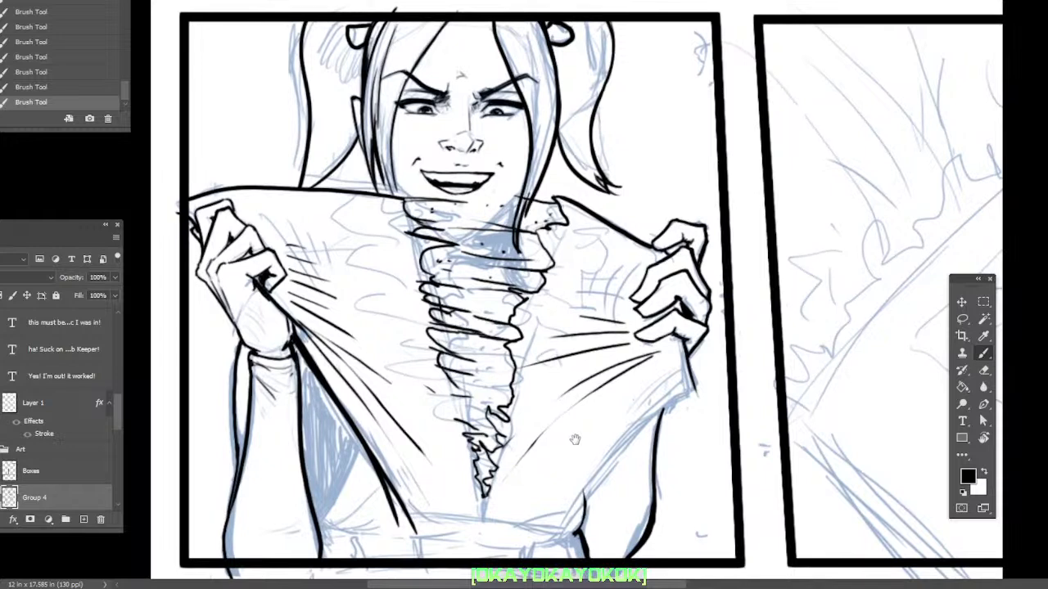
pyautogui.moveTo(453, 383)
pyautogui.mouseDown()
pyautogui.moveTo(507, 406)
pyautogui.moveTo(436, 393)
pyautogui.moveTo(462, 435)
pyautogui.moveTo(479, 440)
pyautogui.moveTo(500, 432)
pyautogui.moveTo(498, 422)
pyautogui.moveTo(468, 477)
pyautogui.moveTo(483, 517)
pyautogui.mouseUp()
pyautogui.moveTo(501, 474); pyautogui.dragTo(487, 500)
# Ink the garment's bottom hem with creases radiating from the opening's point, and erase the overshoot at the left-side corner
pyautogui.moveTo(571, 453); pyautogui.dragTo(694, 332)
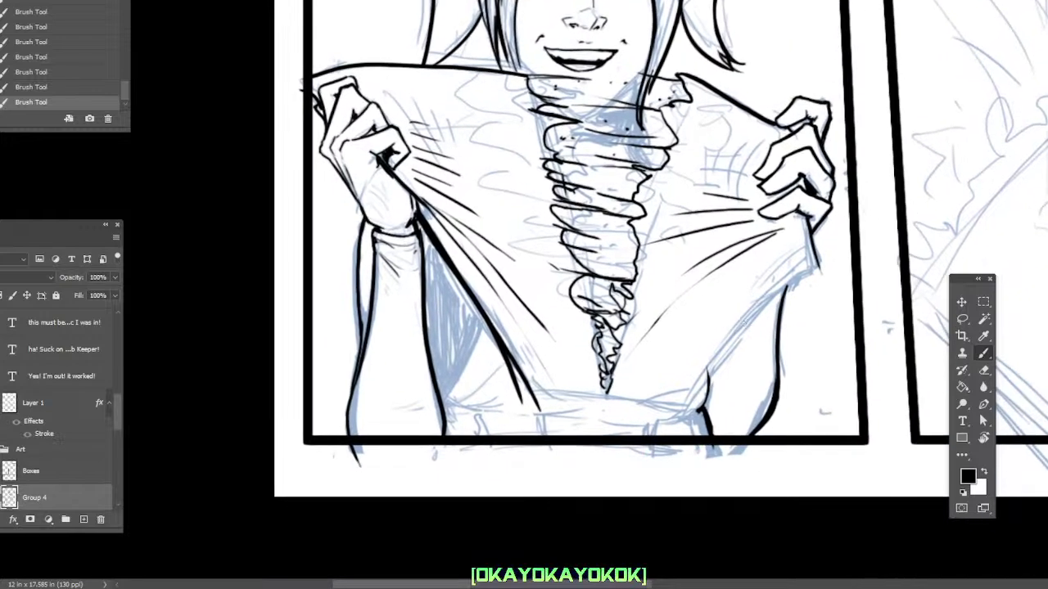
pyautogui.moveTo(604, 396)
pyautogui.mouseDown()
pyautogui.moveTo(571, 381)
pyautogui.moveTo(636, 384)
pyautogui.mouseUp()
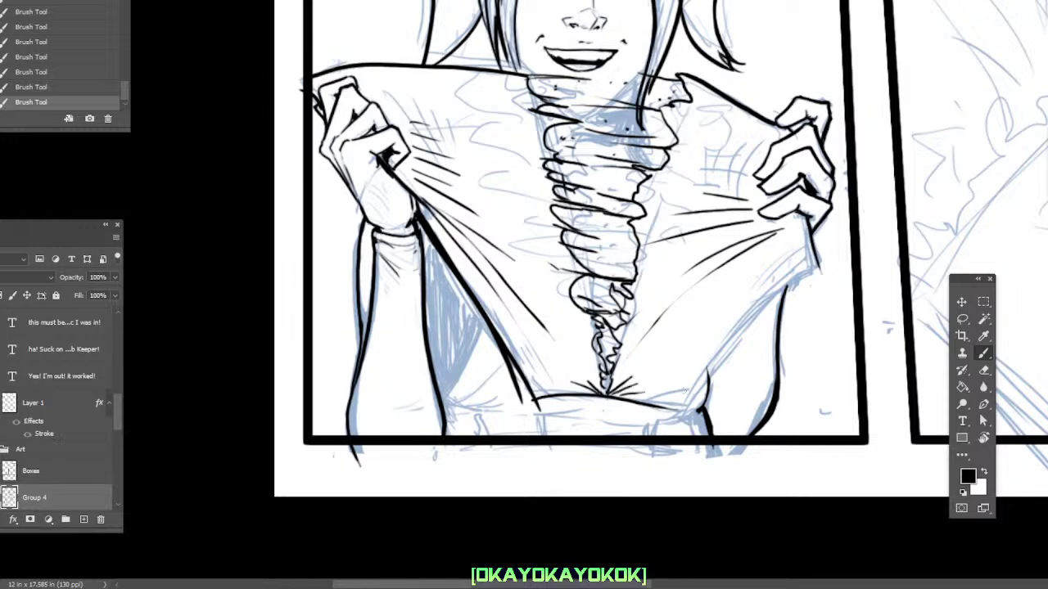
pyautogui.press('e')
pyautogui.moveTo(548, 407)
pyautogui.mouseDown()
pyautogui.moveTo(522, 415)
pyautogui.moveTo(509, 376)
pyautogui.mouseUp()
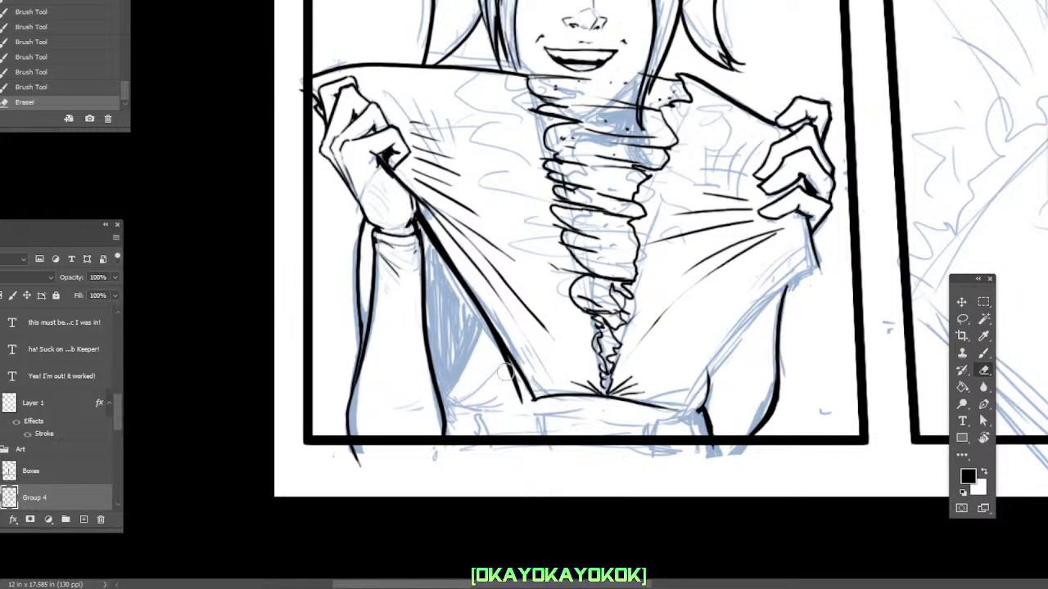
pyautogui.click(508, 393)
pyautogui.moveTo(743, 342); pyautogui.dragTo(572, 393)
# Ink the garment's right-side lower edge from the corner below the hand down to the hem, and erase the overshooting ends
pyautogui.press('b')
pyautogui.moveTo(509, 465)
pyautogui.mouseDown()
pyautogui.moveTo(627, 324)
pyautogui.moveTo(656, 322)
pyautogui.mouseUp()
pyautogui.press('e')
pyautogui.press('b')
pyautogui.moveTo(635, 329)
pyautogui.mouseDown()
pyautogui.moveTo(661, 316)
pyautogui.moveTo(626, 338)
pyautogui.moveTo(667, 303)
pyautogui.mouseUp()
pyautogui.press('e')
pyautogui.press('b')
pyautogui.press('e')
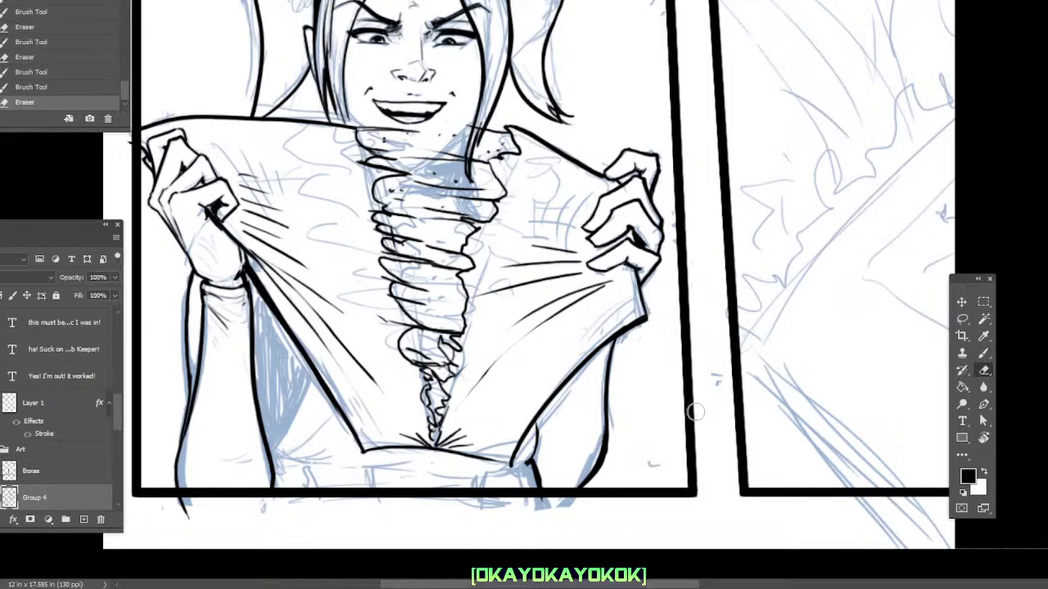
pyautogui.moveTo(658, 394); pyautogui.dragTo(685, 401)
# Touch up the creases where the front opening meets the bottom hem
pyautogui.press('b')
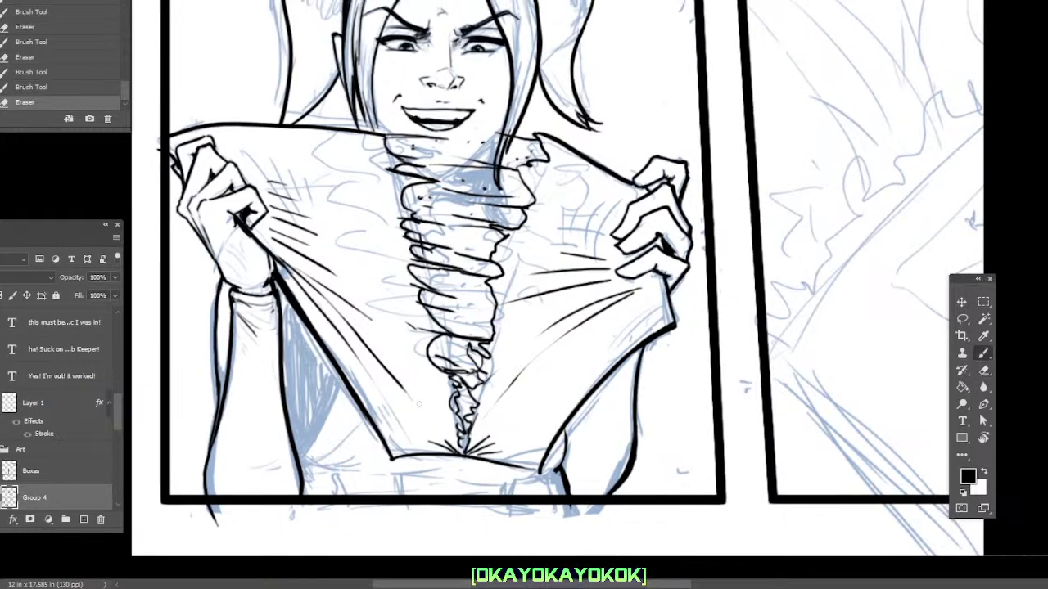
pyautogui.moveTo(460, 455); pyautogui.dragTo(470, 446)
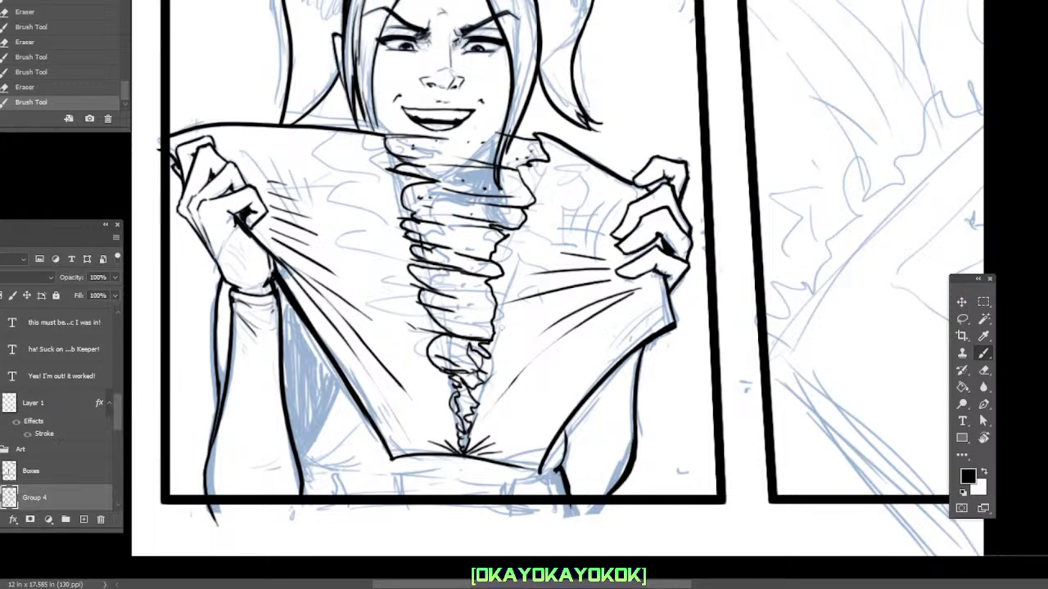
pyautogui.moveTo(525, 329); pyautogui.dragTo(524, 346)
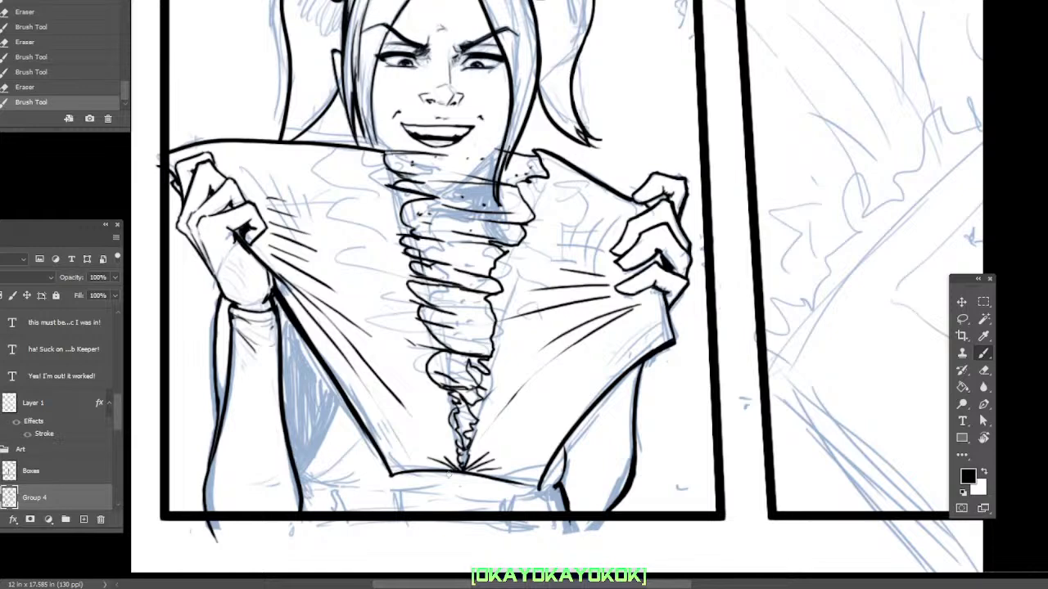
# Ink the hair ends beside the left-side cheek and the jaw line running down from them toward the chin
pyautogui.moveTo(491, 166); pyautogui.dragTo(528, 273)
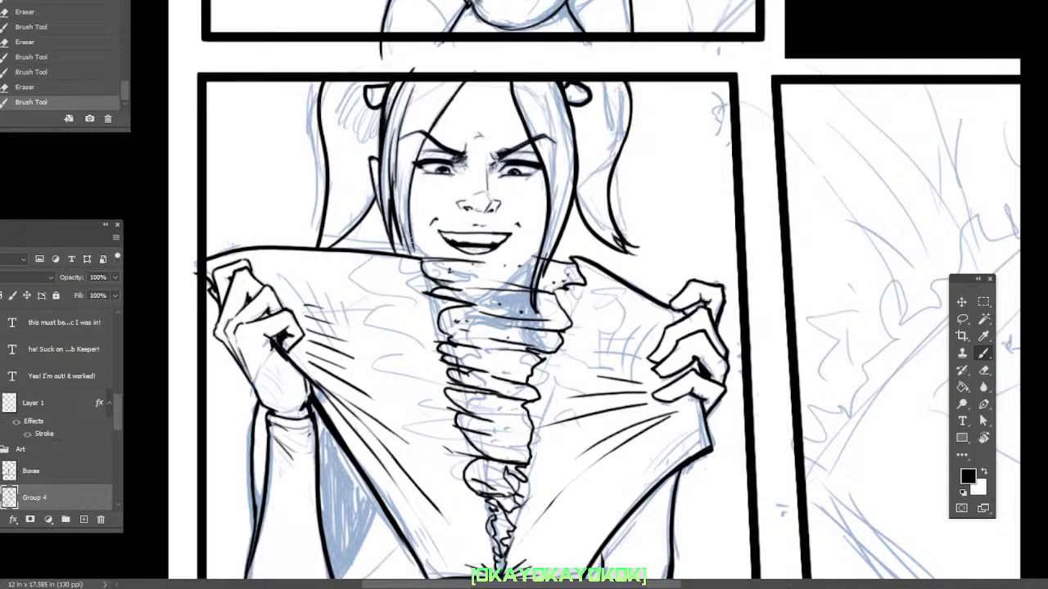
pyautogui.moveTo(416, 257); pyautogui.dragTo(415, 257)
pyautogui.moveTo(410, 243); pyautogui.dragTo(414, 255)
pyautogui.moveTo(397, 201)
pyautogui.mouseDown()
pyautogui.moveTo(407, 257)
pyautogui.moveTo(494, 318)
pyautogui.mouseUp()
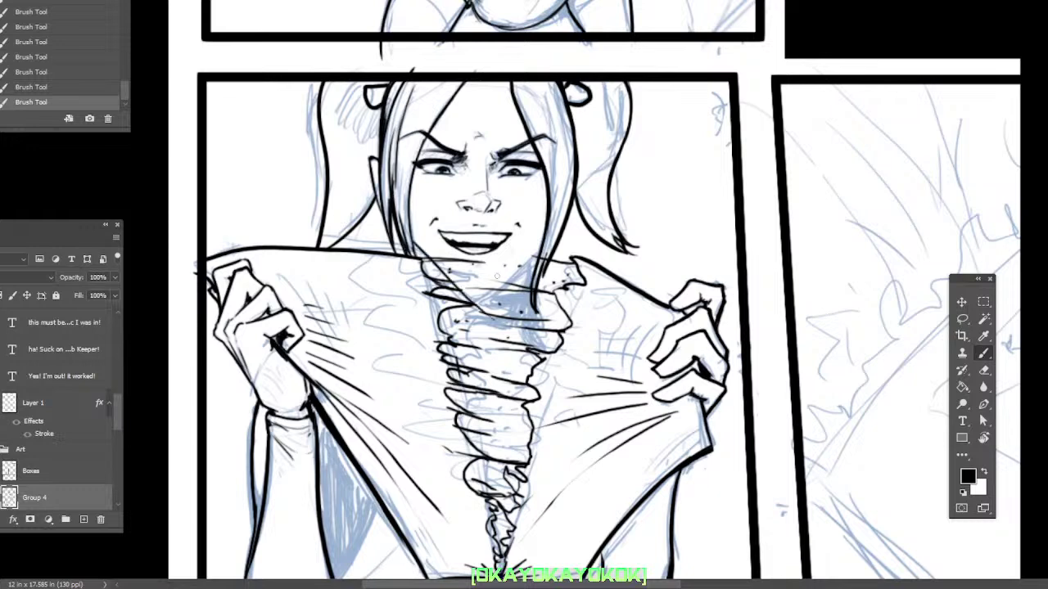
pyautogui.click(72, 88)
pyautogui.rightClick(461, 245)
pyautogui.press('Escape')
pyautogui.hotkey('ctrl', 'shift', 'z')
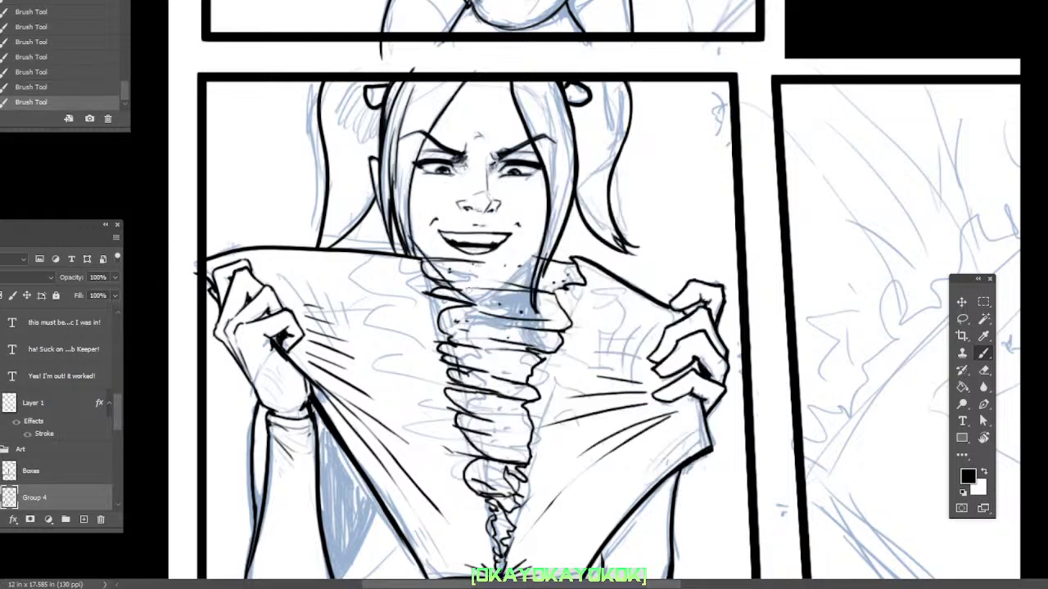
# Ink the chin and the right-side jaw line up to the hair, and erase the overlapping ink near the collar
pyautogui.moveTo(464, 297); pyautogui.dragTo(487, 293)
pyautogui.click(81, 88)
pyautogui.moveTo(483, 298); pyautogui.dragTo(548, 246)
pyautogui.press('e')
pyautogui.moveTo(548, 244); pyautogui.dragTo(546, 248)
pyautogui.moveTo(548, 285); pyautogui.dragTo(527, 353)
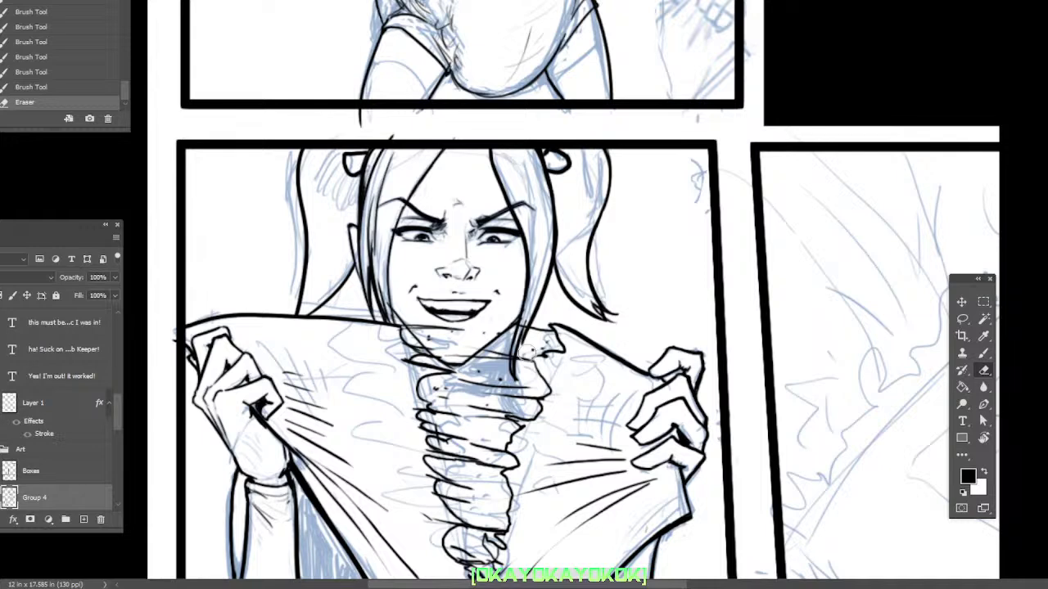
pyautogui.moveTo(528, 352); pyautogui.dragTo(524, 347)
pyautogui.moveTo(644, 307); pyautogui.dragTo(634, 248)
# Add short hair strands radiating from the hair ties into both pigtails
pyautogui.press('b')
pyautogui.moveTo(563, 94)
pyautogui.mouseDown()
pyautogui.moveTo(577, 110)
pyautogui.moveTo(561, 129)
pyautogui.mouseUp()
pyautogui.moveTo(560, 116); pyautogui.dragTo(545, 136)
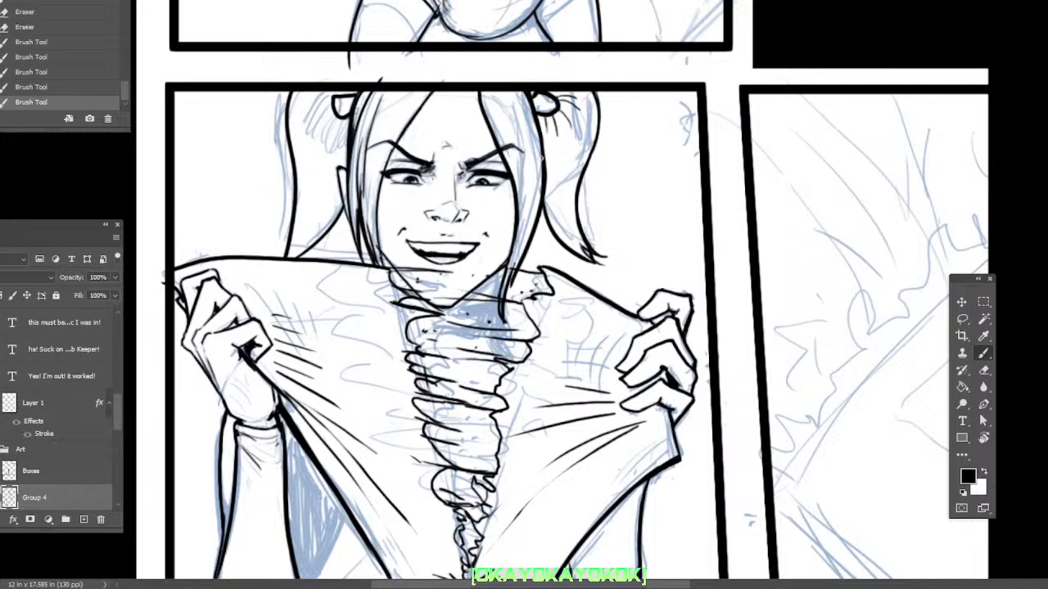
pyautogui.moveTo(344, 88)
pyautogui.mouseDown()
pyautogui.moveTo(304, 108)
pyautogui.moveTo(316, 118)
pyautogui.moveTo(318, 109)
pyautogui.mouseUp()
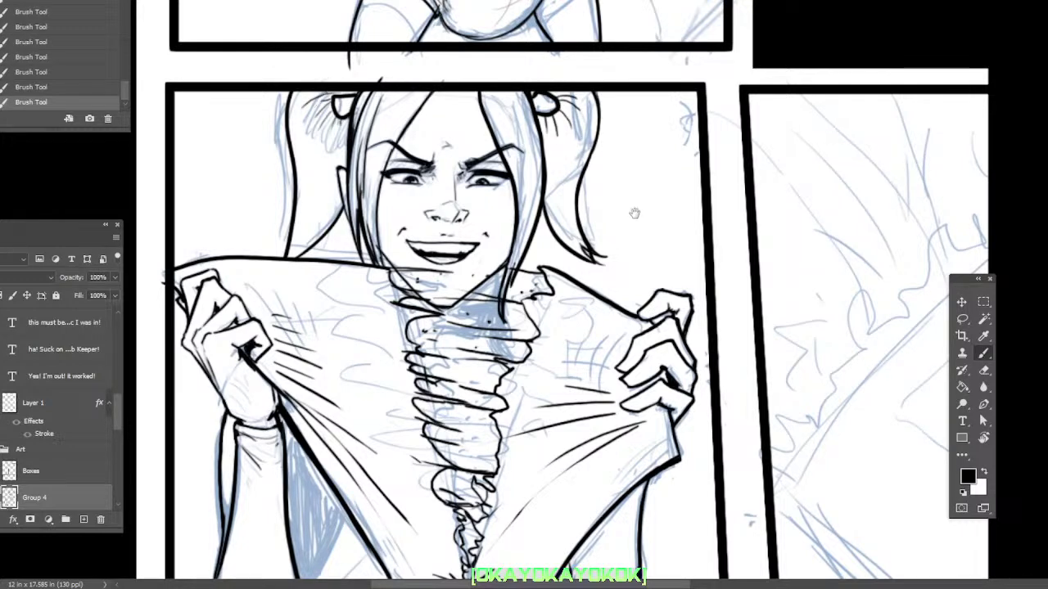
# Ink strand lines through the left-side bangs and place the first short hairline marks at the top of the forehead
pyautogui.moveTo(645, 222); pyautogui.dragTo(660, 181)
pyautogui.moveTo(440, 48); pyautogui.dragTo(404, 94)
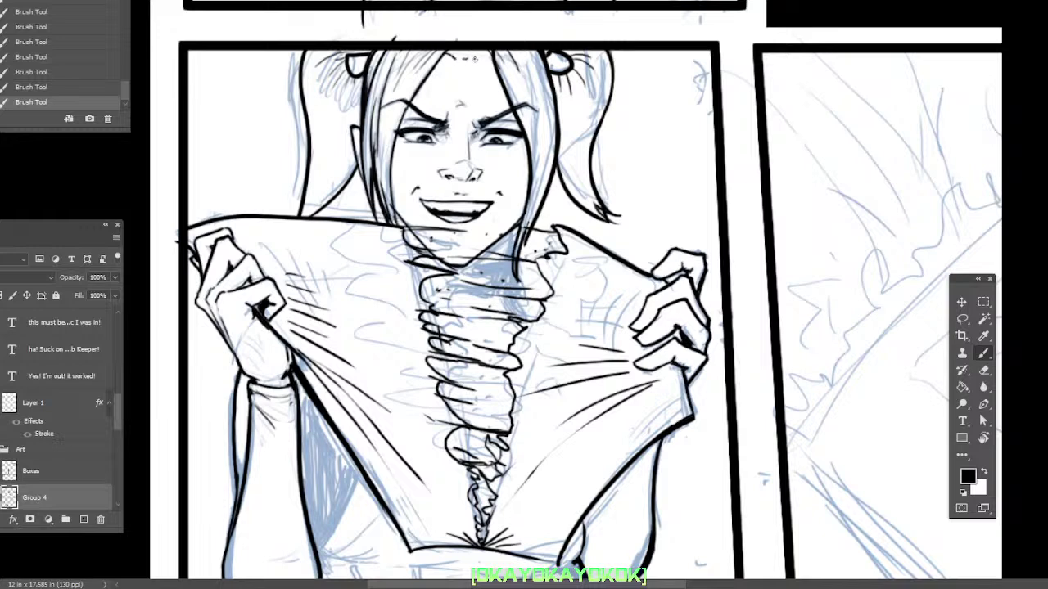
pyautogui.press('e')
pyautogui.moveTo(461, 40); pyautogui.dragTo(463, 46)
pyautogui.press('b')
pyautogui.click(442, 56)
pyautogui.click(473, 58)
pyautogui.click(474, 59)
pyautogui.click(476, 57)
pyautogui.click(471, 54)
pyautogui.click(474, 49)
# Build up the dark hairline between the bangs with short strokes, and add a strand line to the right-side bangs
pyautogui.press('e')
pyautogui.press('b')
pyautogui.press('e')
pyautogui.press('b')
pyautogui.press('e')
pyautogui.moveTo(457, 52); pyautogui.dragTo(465, 39)
pyautogui.press('b')
pyautogui.click(458, 50)
pyautogui.click(450, 47)
pyautogui.click(436, 48)
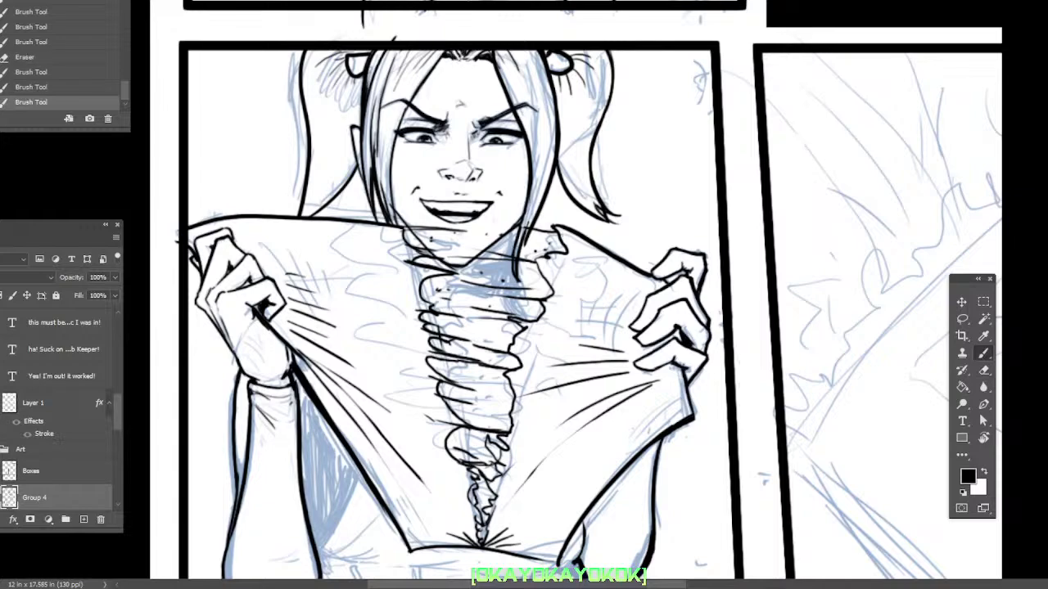
pyautogui.moveTo(466, 60); pyautogui.dragTo(484, 47)
pyautogui.moveTo(486, 57); pyautogui.dragTo(492, 50)
pyautogui.moveTo(652, 224); pyautogui.dragTo(622, 271)
pyautogui.moveTo(496, 103)
pyautogui.mouseDown()
pyautogui.moveTo(516, 146)
pyautogui.moveTo(500, 132)
pyautogui.moveTo(508, 145)
pyautogui.mouseUp()
# Ink the curved body contour between the left-side forearm and the garment, and undo the last two strokes beside the forearm
pyautogui.moveTo(698, 355); pyautogui.dragTo(695, 232)
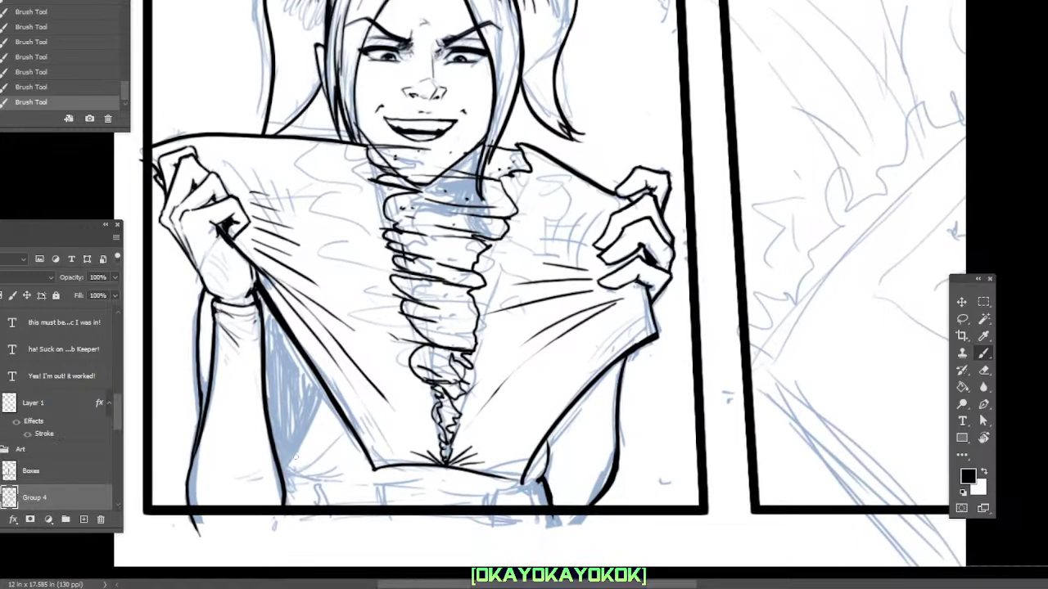
pyautogui.moveTo(278, 470); pyautogui.dragTo(323, 370)
pyautogui.scroll(2, 293, 361)
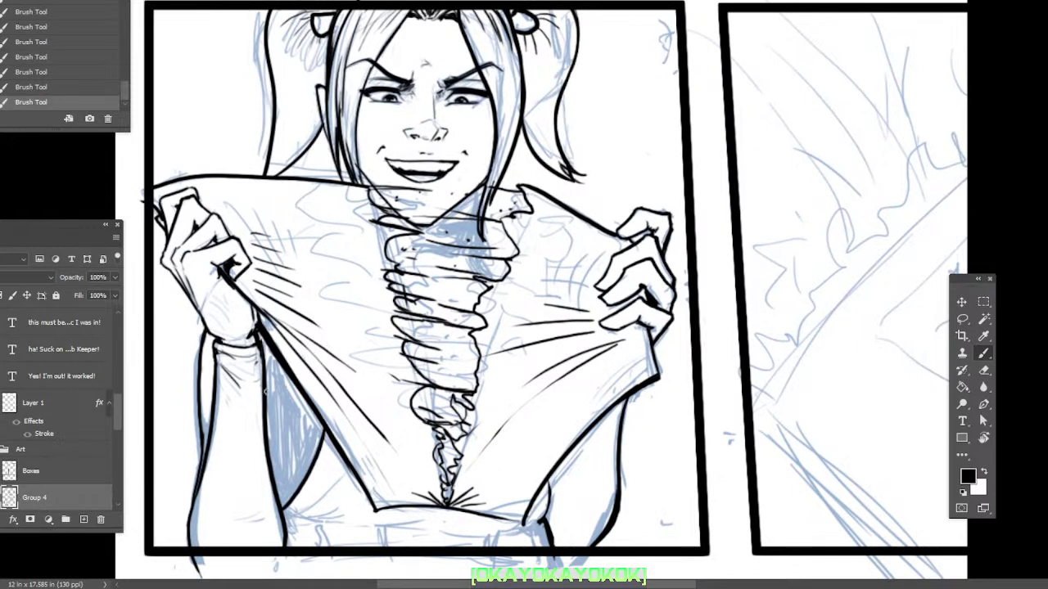
pyautogui.moveTo(274, 357)
pyautogui.mouseDown()
pyautogui.moveTo(273, 459)
pyautogui.moveTo(275, 439)
pyautogui.mouseUp()
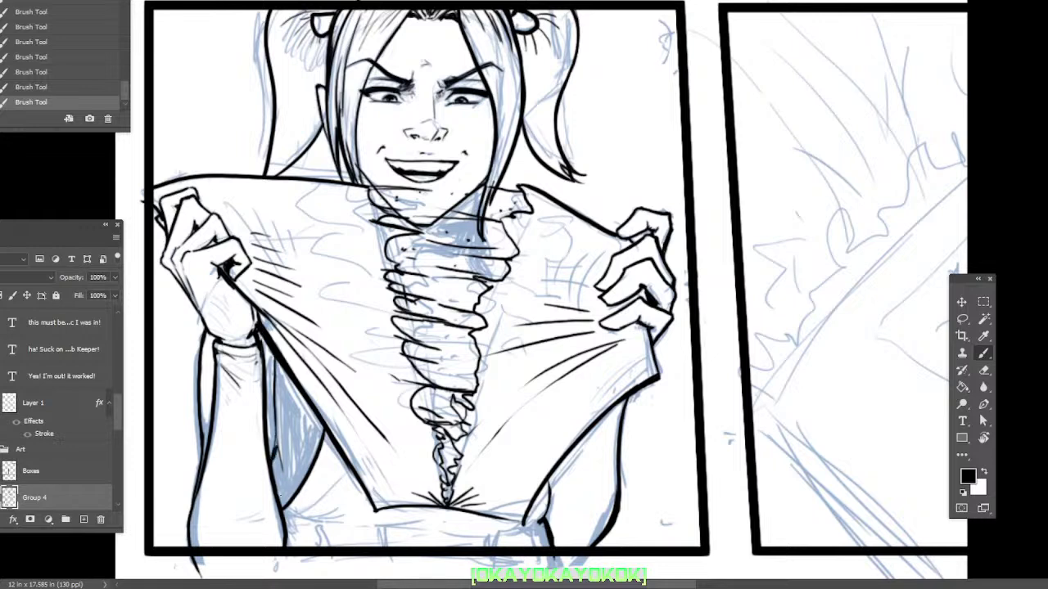
pyautogui.click(68, 72)
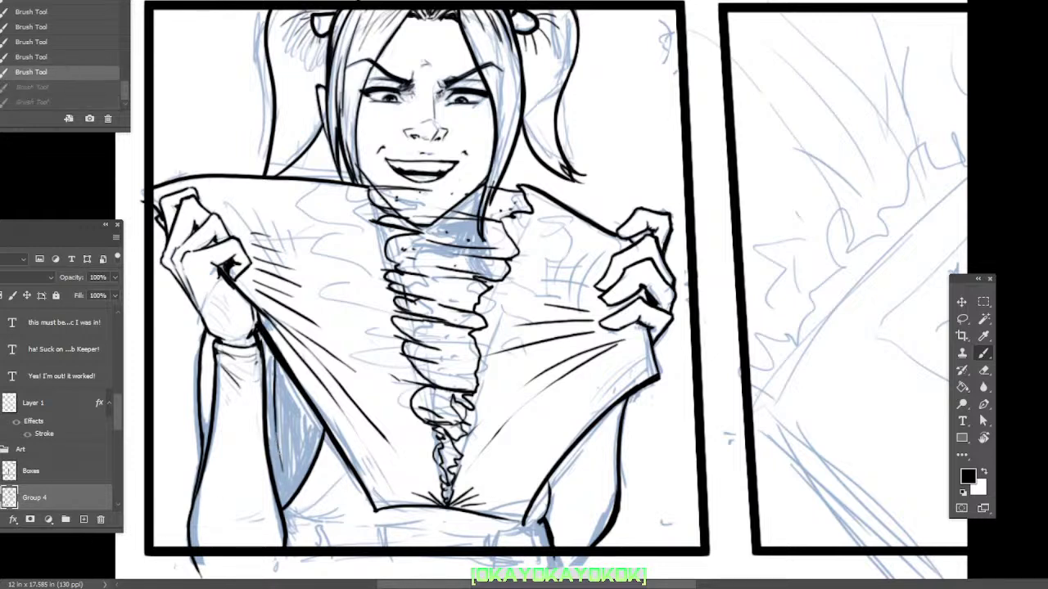
# Ink the curved body contour in the gap between the left-side forearm and the stretched garment, extending it up toward the wrist
pyautogui.moveTo(282, 468)
pyautogui.mouseDown()
pyautogui.moveTo(289, 503)
pyautogui.moveTo(274, 412)
pyautogui.mouseUp()
pyautogui.moveTo(276, 480); pyautogui.dragTo(280, 497)
pyautogui.moveTo(279, 457)
pyautogui.mouseDown()
pyautogui.moveTo(278, 501)
pyautogui.moveTo(299, 508)
pyautogui.moveTo(296, 516)
pyautogui.mouseUp()
pyautogui.press('e')
pyautogui.moveTo(275, 355)
pyautogui.mouseDown()
pyautogui.moveTo(277, 453)
pyautogui.moveTo(272, 364)
pyautogui.mouseUp()
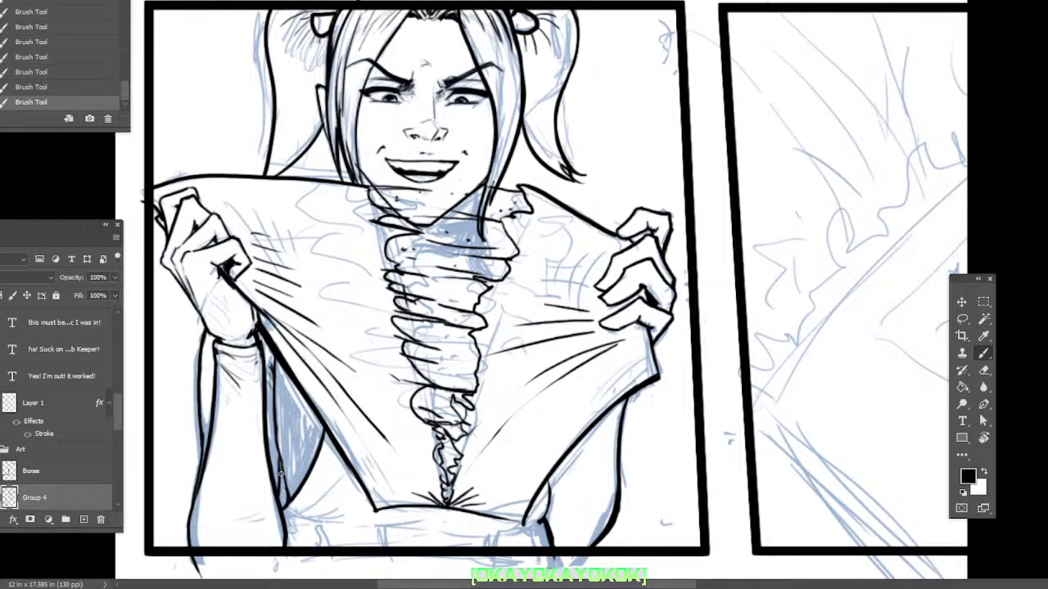
# Ink the waistband's upper edge below the garment hem and the body edge beside the right-side arm, erasing the overshoot
pyautogui.moveTo(314, 509)
pyautogui.mouseDown()
pyautogui.moveTo(286, 517)
pyautogui.moveTo(286, 531)
pyautogui.mouseUp()
pyautogui.moveTo(543, 460); pyautogui.dragTo(615, 415)
pyautogui.press('e')
pyautogui.press('b')
pyautogui.moveTo(543, 483)
pyautogui.mouseDown()
pyautogui.moveTo(609, 478)
pyautogui.moveTo(567, 505)
pyautogui.mouseUp()
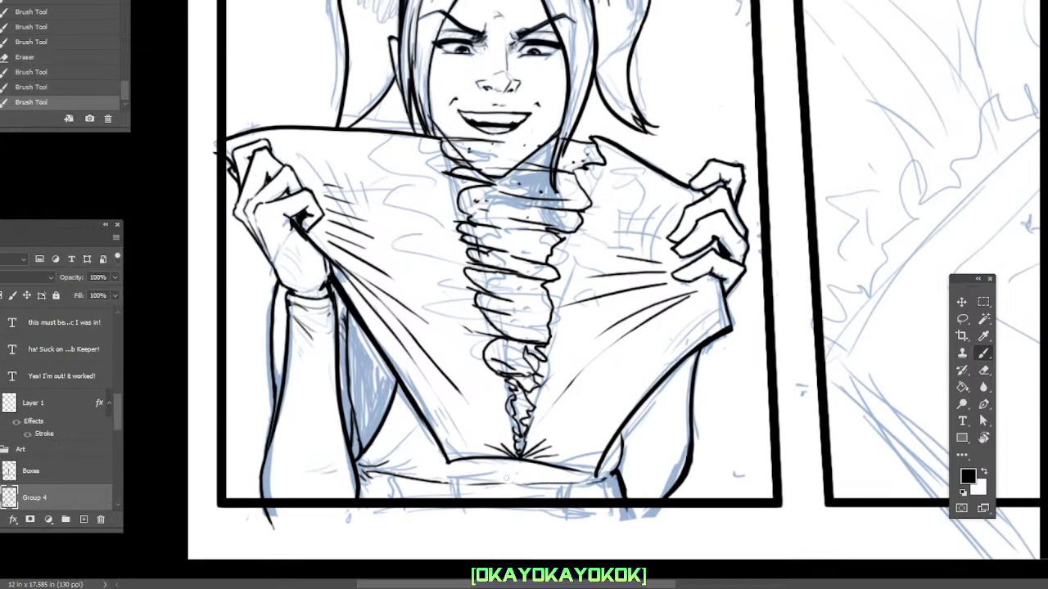
# Ink the lower waistband lines and the belt loops, and trim stray ink around the right-side loop
pyautogui.moveTo(388, 475)
pyautogui.mouseDown()
pyautogui.moveTo(406, 508)
pyautogui.moveTo(385, 480)
pyautogui.moveTo(399, 508)
pyautogui.moveTo(387, 480)
pyautogui.moveTo(464, 489)
pyautogui.mouseUp()
pyautogui.moveTo(453, 488); pyautogui.dragTo(468, 488)
pyautogui.moveTo(557, 488)
pyautogui.mouseDown()
pyautogui.moveTo(555, 499)
pyautogui.moveTo(610, 498)
pyautogui.mouseUp()
pyautogui.moveTo(709, 396); pyautogui.dragTo(668, 434)
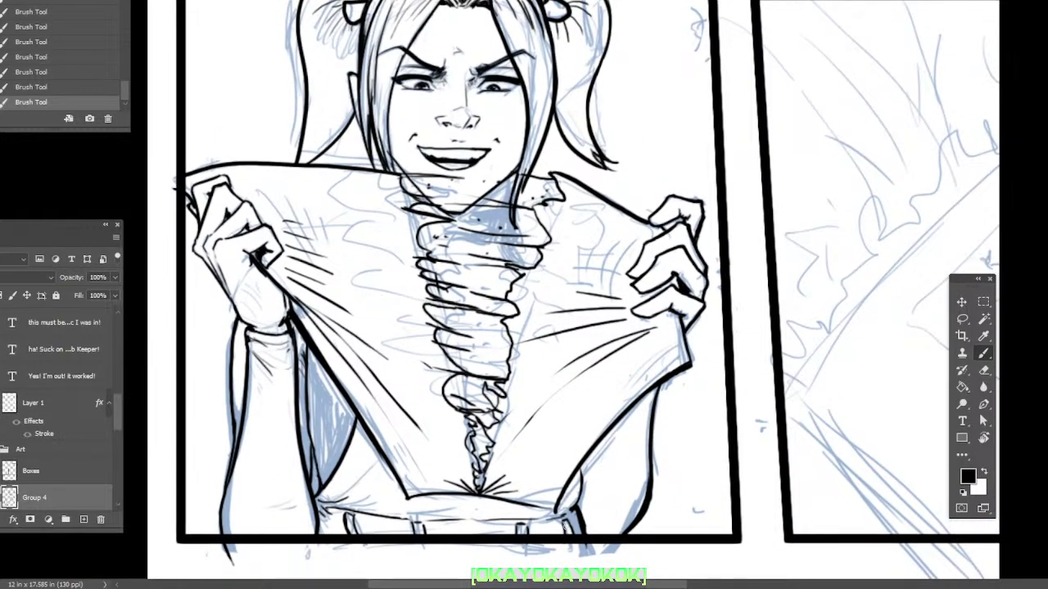
pyautogui.press('e')
pyautogui.moveTo(561, 528); pyautogui.dragTo(573, 541)
pyautogui.press('b')
pyautogui.moveTo(667, 482); pyautogui.dragTo(655, 487)
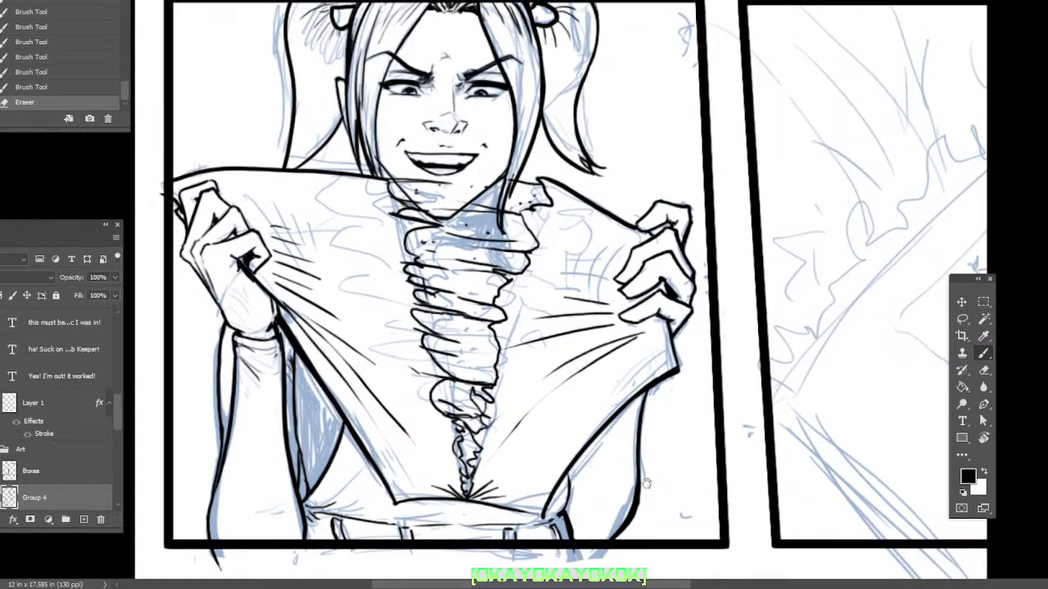
# Clean up the belt loops, retrace the waistband line, and add short fold lines at the waist beside the left-side forearm
pyautogui.press('e')
pyautogui.moveTo(342, 517)
pyautogui.mouseDown()
pyautogui.moveTo(347, 530)
pyautogui.moveTo(332, 519)
pyautogui.moveTo(347, 545)
pyautogui.mouseUp()
pyautogui.press('b')
pyautogui.press('e')
pyautogui.moveTo(664, 478); pyautogui.dragTo(645, 489)
pyautogui.press('b')
pyautogui.moveTo(307, 515)
pyautogui.mouseDown()
pyautogui.moveTo(429, 534)
pyautogui.moveTo(509, 531)
pyautogui.moveTo(526, 518)
pyautogui.mouseUp()
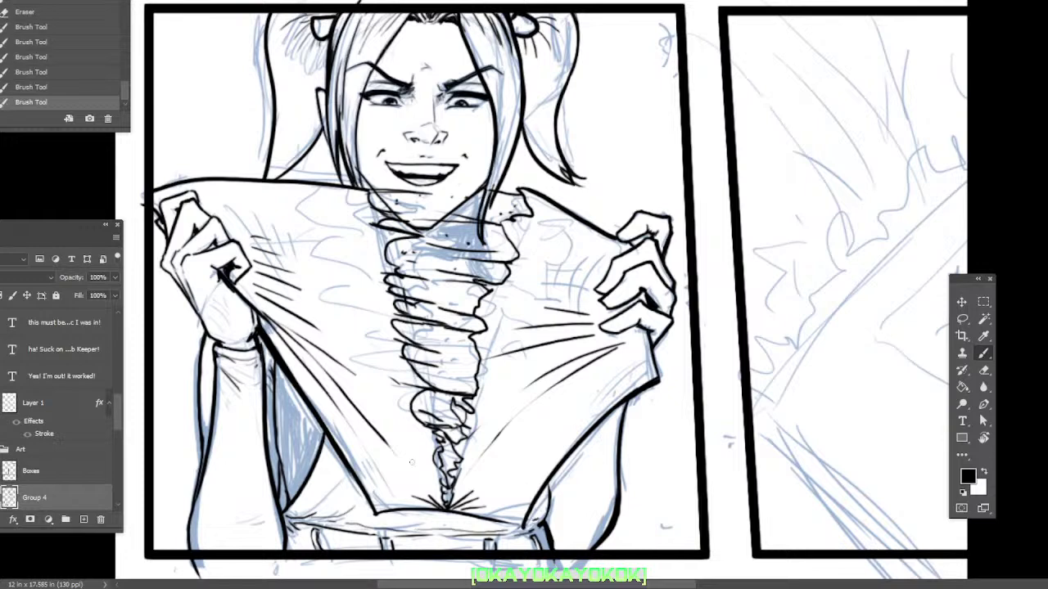
pyautogui.moveTo(293, 514); pyautogui.dragTo(331, 468)
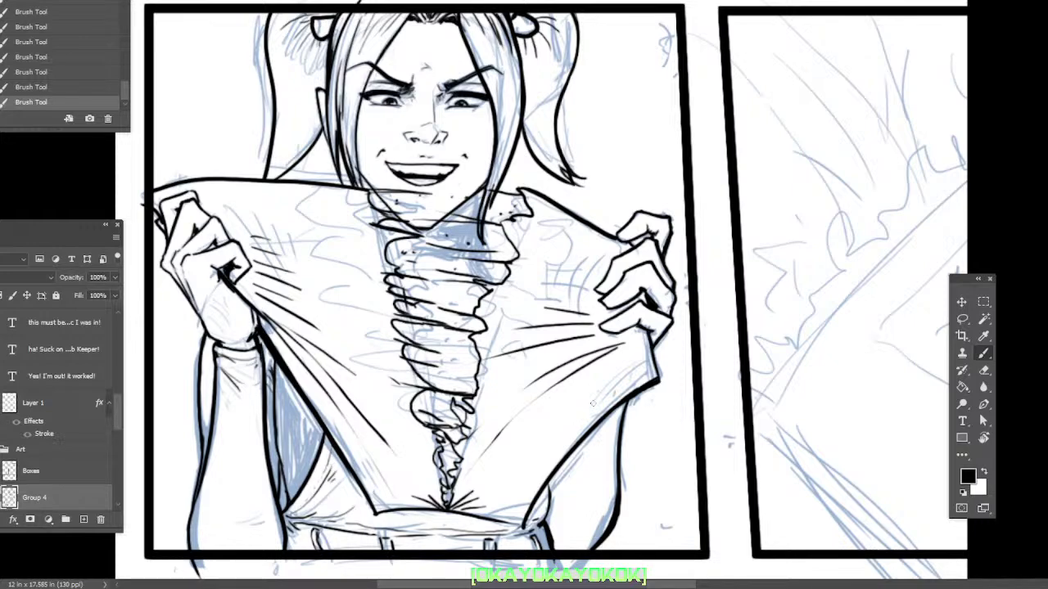
# Refine the waist contour and arm lines beneath the garment's right-side edge, erasing excess ink
pyautogui.scroll(-3, 597, 395)
pyautogui.moveTo(662, 446); pyautogui.dragTo(550, 425)
pyautogui.scroll(1, 549, 422)
pyautogui.scroll(2, 549, 421)
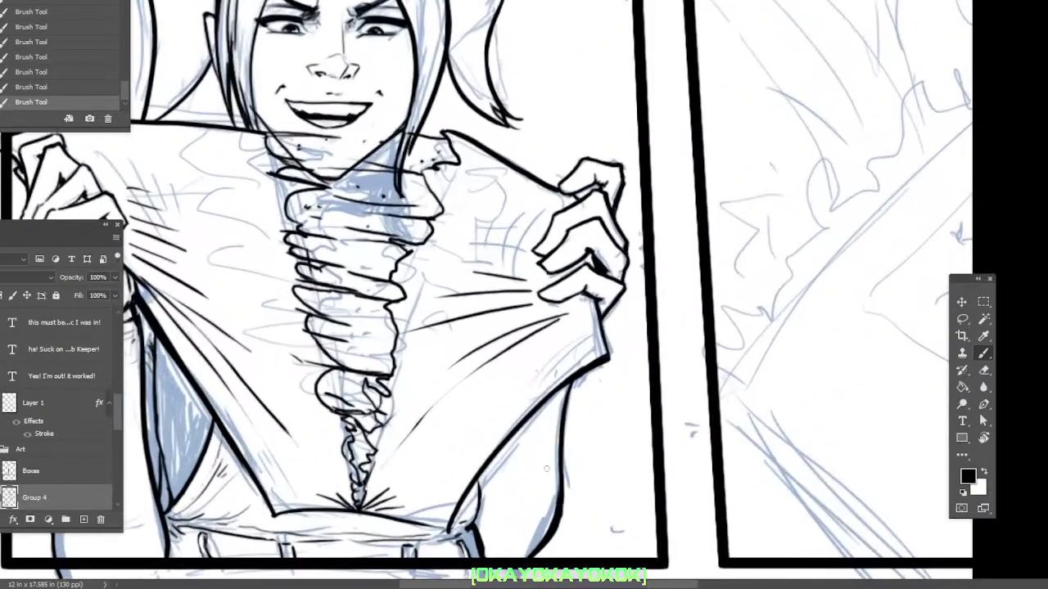
pyautogui.moveTo(478, 480); pyautogui.dragTo(525, 448)
pyautogui.moveTo(524, 494)
pyautogui.mouseDown()
pyautogui.moveTo(537, 547)
pyautogui.moveTo(521, 500)
pyautogui.moveTo(542, 528)
pyautogui.mouseUp()
pyautogui.press('e')
pyautogui.press('b')
pyautogui.moveTo(545, 400); pyautogui.dragTo(593, 408)
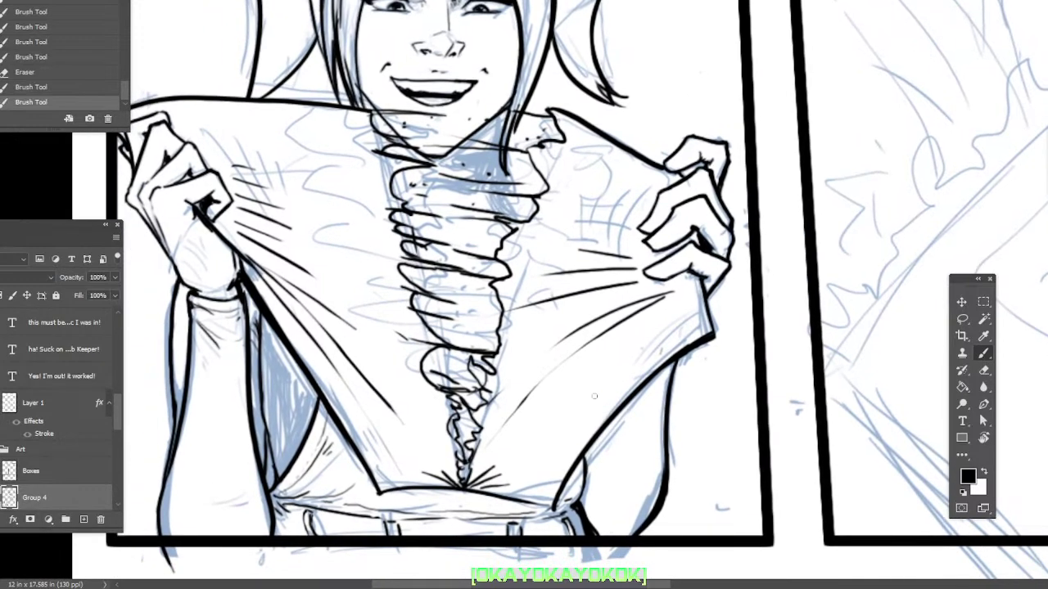
# Refine the ink along the right side of the jaw down to the chin
pyautogui.moveTo(542, 436); pyautogui.dragTo(541, 480)
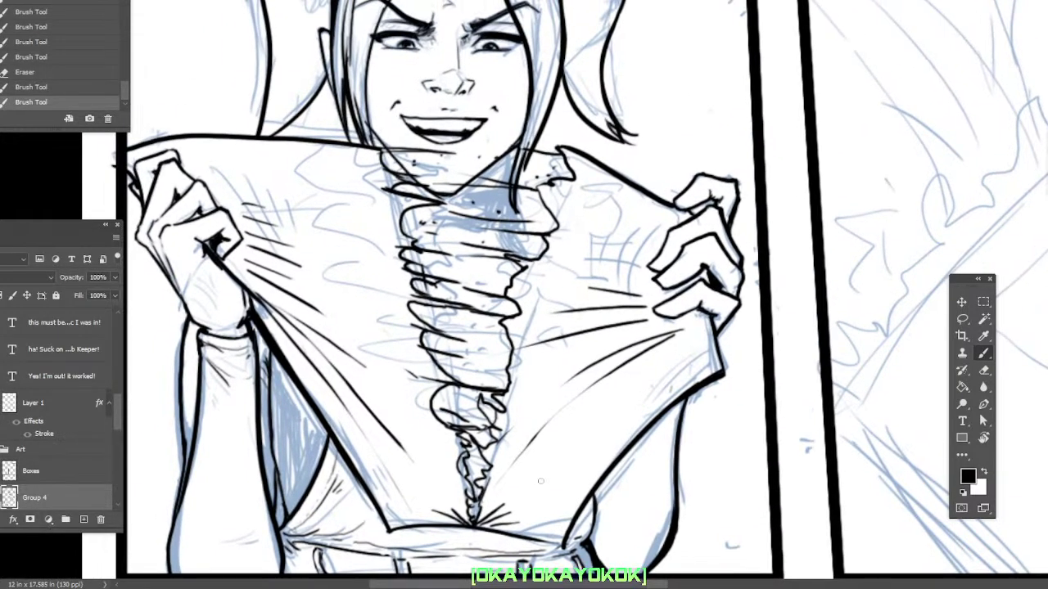
pyautogui.moveTo(589, 445); pyautogui.dragTo(577, 422)
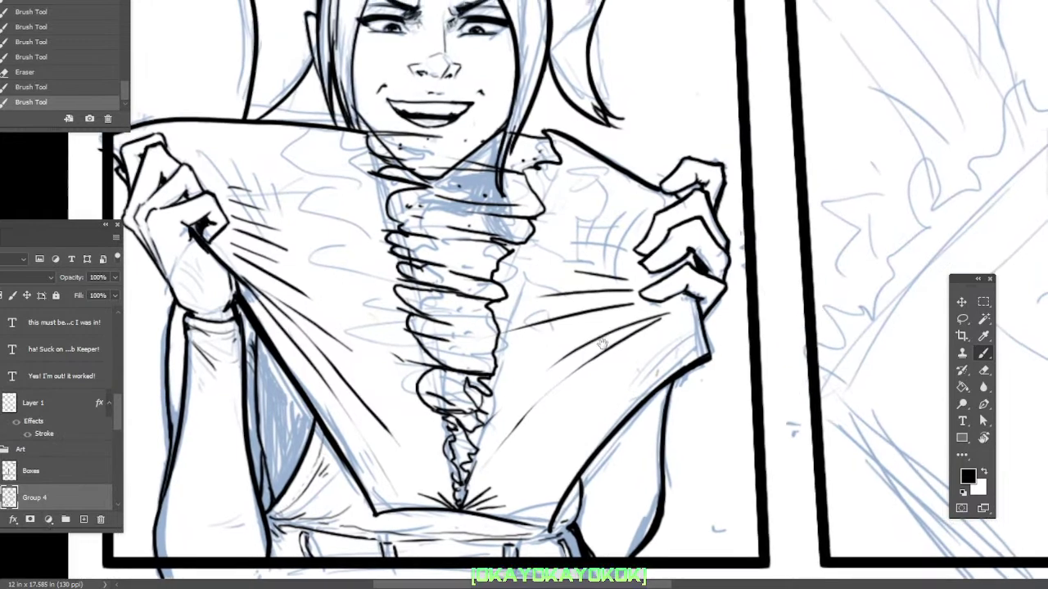
pyautogui.moveTo(601, 345); pyautogui.dragTo(585, 365)
pyautogui.rightClick(491, 295)
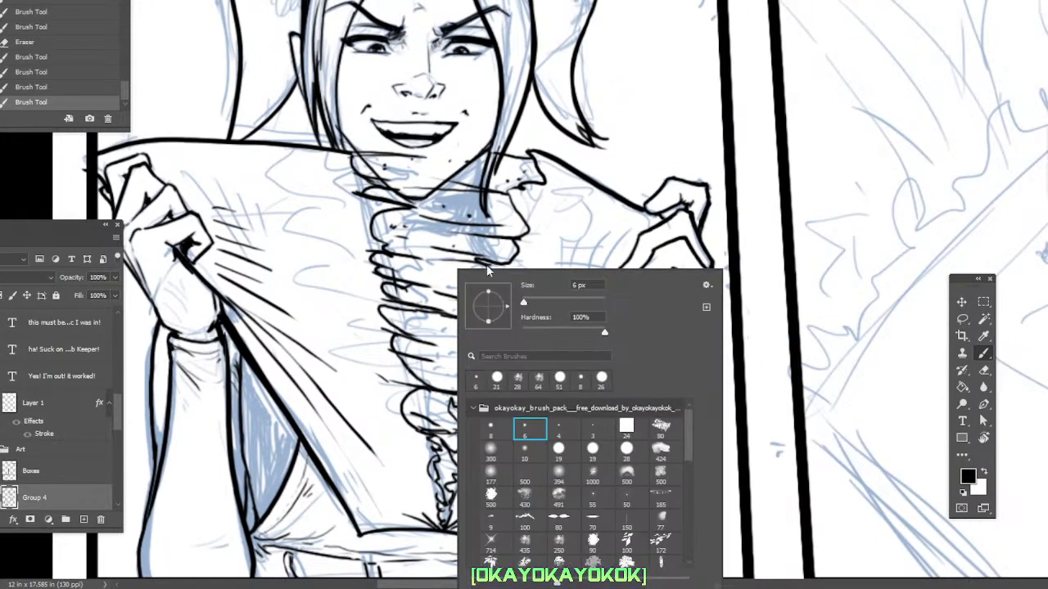
pyautogui.click(733, 193)
pyautogui.moveTo(397, 281)
pyautogui.mouseDown()
pyautogui.moveTo(444, 339)
pyautogui.moveTo(434, 333)
pyautogui.mouseUp()
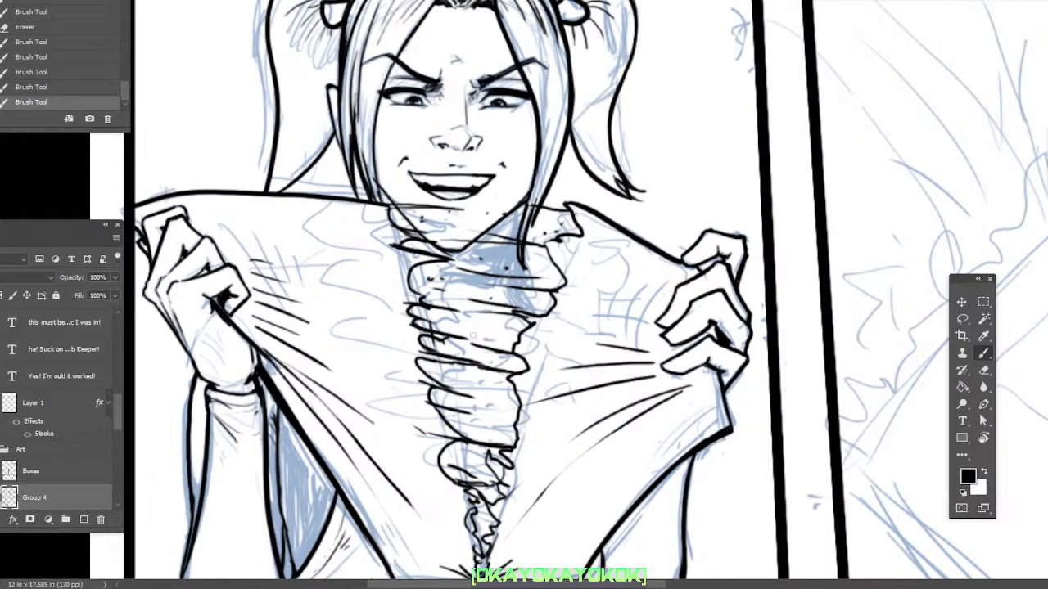
pyautogui.moveTo(494, 382)
pyautogui.mouseDown()
pyautogui.moveTo(494, 354)
pyautogui.moveTo(488, 416)
pyautogui.mouseUp()
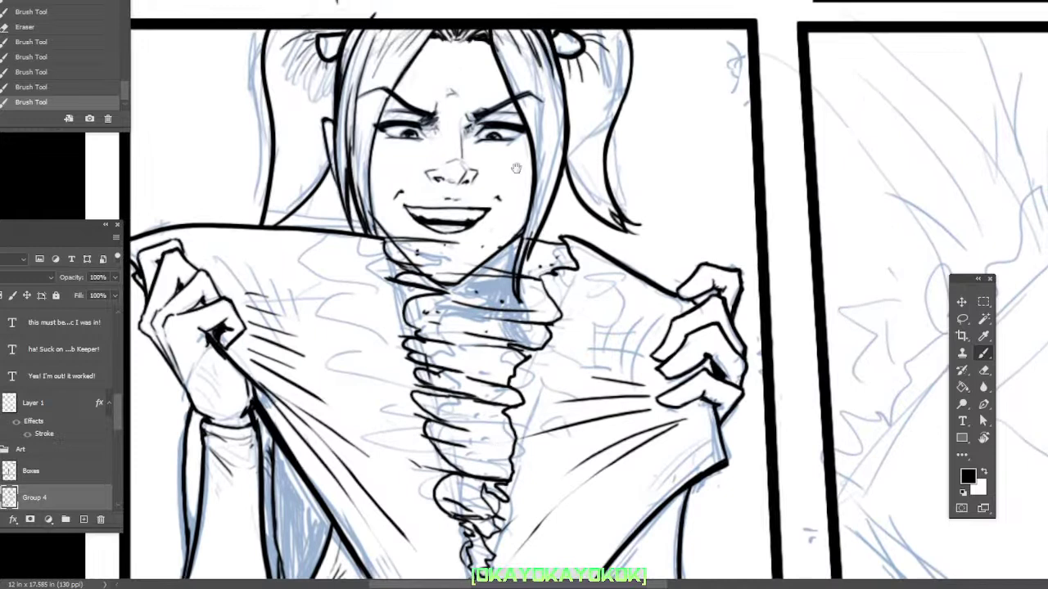
pyautogui.moveTo(509, 240)
pyautogui.mouseDown()
pyautogui.moveTo(506, 297)
pyautogui.moveTo(516, 235)
pyautogui.moveTo(504, 285)
pyautogui.moveTo(485, 263)
pyautogui.moveTo(485, 284)
pyautogui.moveTo(471, 285)
pyautogui.moveTo(506, 284)
pyautogui.moveTo(463, 282)
pyautogui.mouseUp()
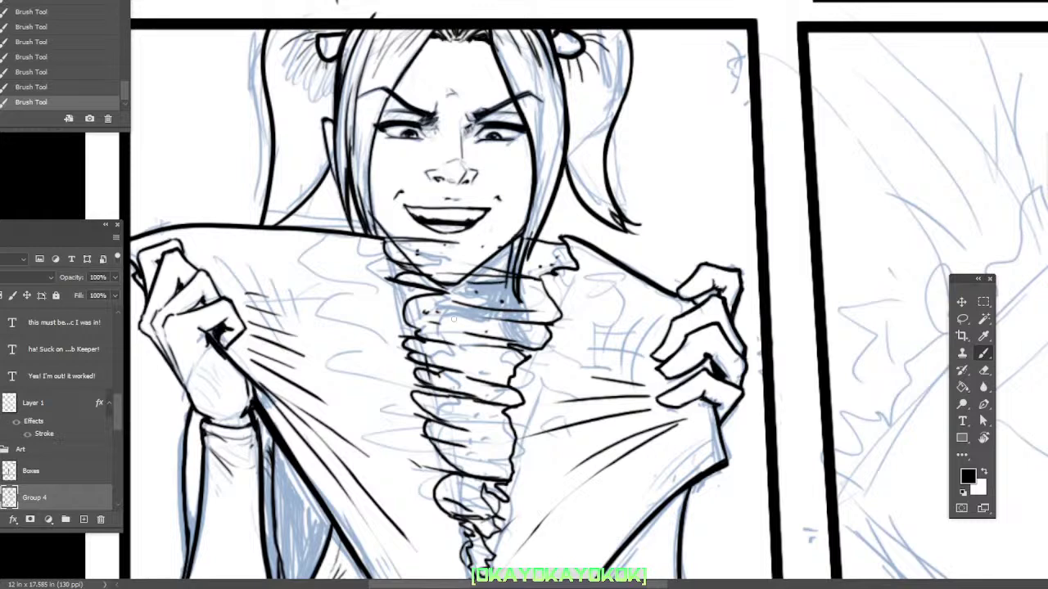
# Ink the small square buckle and its strap over the ruffled collar below the chin, erasing the overlapping lines
pyautogui.moveTo(426, 313)
pyautogui.mouseDown()
pyautogui.moveTo(501, 320)
pyautogui.moveTo(504, 309)
pyautogui.moveTo(471, 297)
pyautogui.moveTo(427, 320)
pyautogui.moveTo(451, 326)
pyautogui.moveTo(457, 315)
pyautogui.moveTo(451, 340)
pyautogui.moveTo(441, 333)
pyautogui.mouseUp()
pyautogui.press('e')
pyautogui.press('b')
pyautogui.moveTo(439, 334)
pyautogui.mouseDown()
pyautogui.moveTo(436, 348)
pyautogui.moveTo(459, 353)
pyautogui.mouseUp()
pyautogui.moveTo(459, 354)
pyautogui.mouseDown()
pyautogui.moveTo(456, 334)
pyautogui.moveTo(440, 355)
pyautogui.moveTo(466, 363)
pyautogui.moveTo(449, 375)
pyautogui.mouseUp()
pyautogui.press('e')
pyautogui.press('b')
# Darken the neck edge below the right-side hair strand and the collar's left-side edge, erasing the excess
pyautogui.scroll(-1, 544, 311)
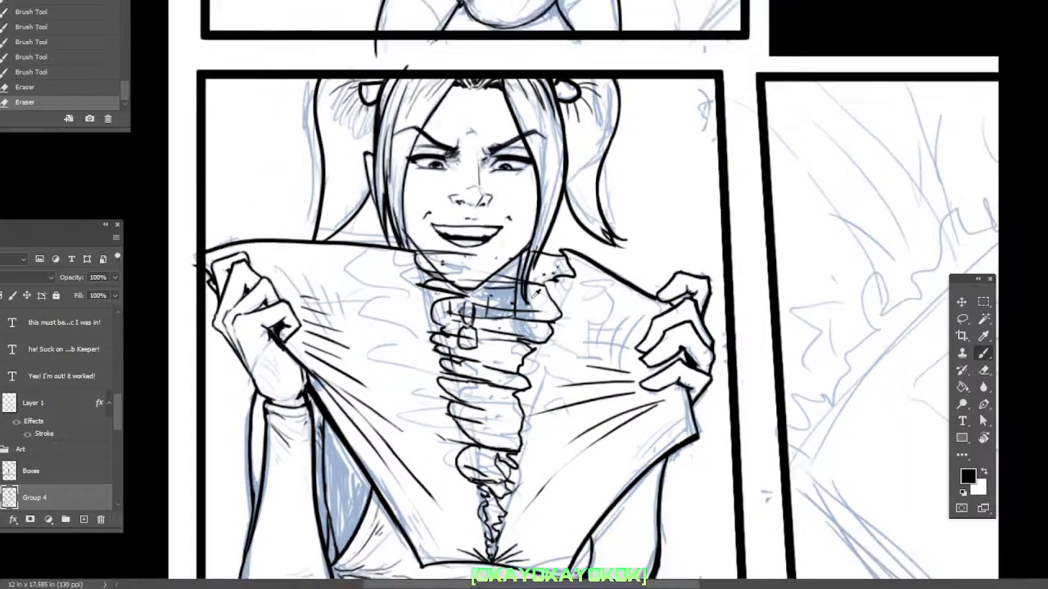
pyautogui.scroll(-3, 540, 298)
pyautogui.moveTo(571, 345); pyautogui.dragTo(531, 424)
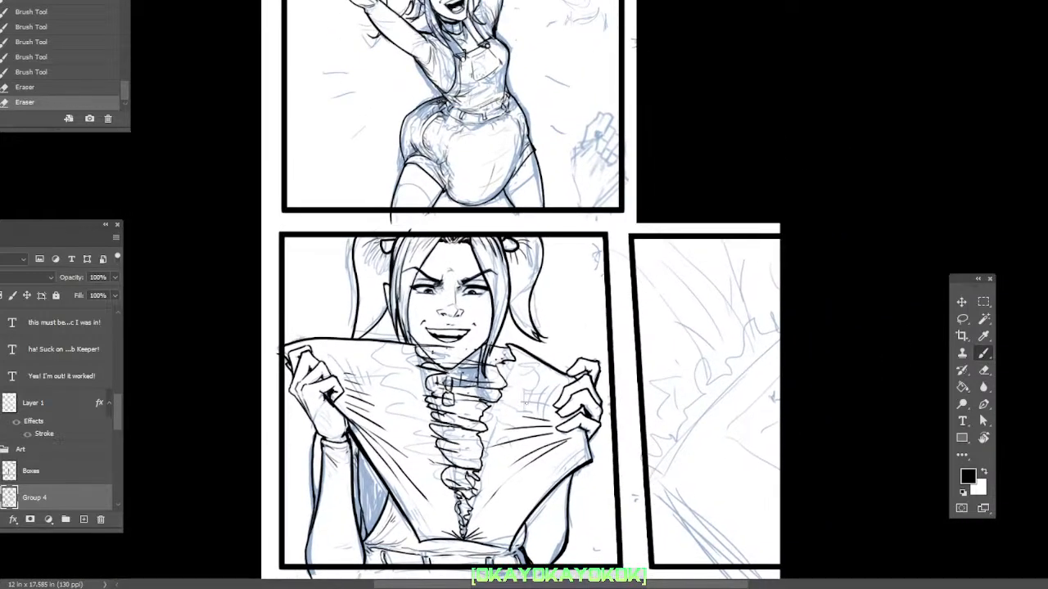
pyautogui.moveTo(539, 475); pyautogui.dragTo(553, 358)
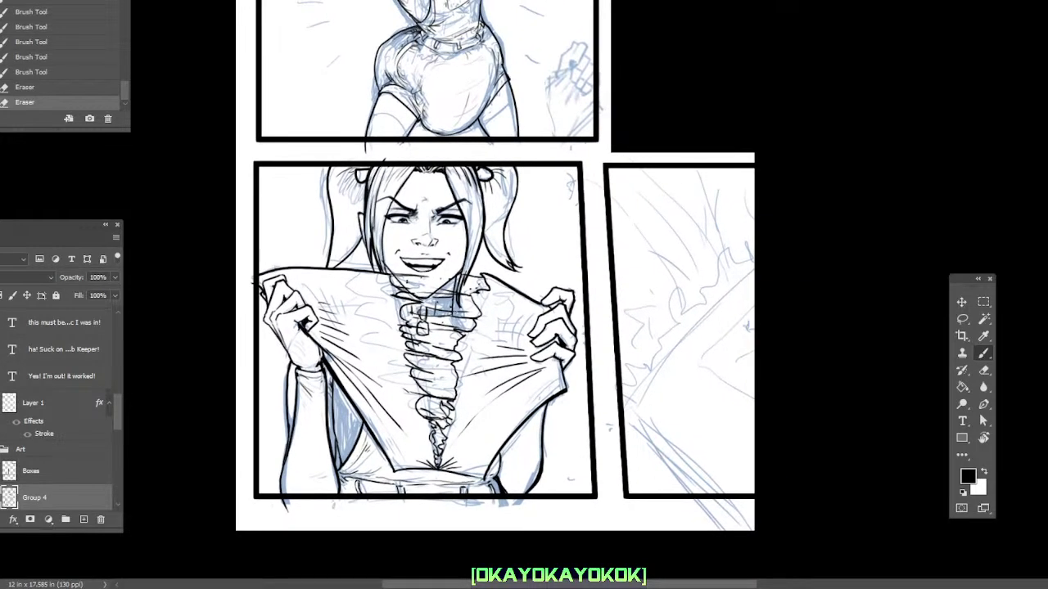
pyautogui.moveTo(458, 293); pyautogui.dragTo(458, 305)
pyautogui.moveTo(461, 295); pyautogui.dragTo(460, 307)
pyautogui.moveTo(463, 296)
pyautogui.mouseDown()
pyautogui.moveTo(456, 306)
pyautogui.moveTo(467, 309)
pyautogui.moveTo(457, 308)
pyautogui.mouseUp()
pyautogui.press('e')
pyautogui.press('b')
pyautogui.press('e')
pyautogui.press('b')
pyautogui.moveTo(390, 275); pyautogui.dragTo(403, 286)
pyautogui.moveTo(591, 298); pyautogui.dragTo(575, 298)
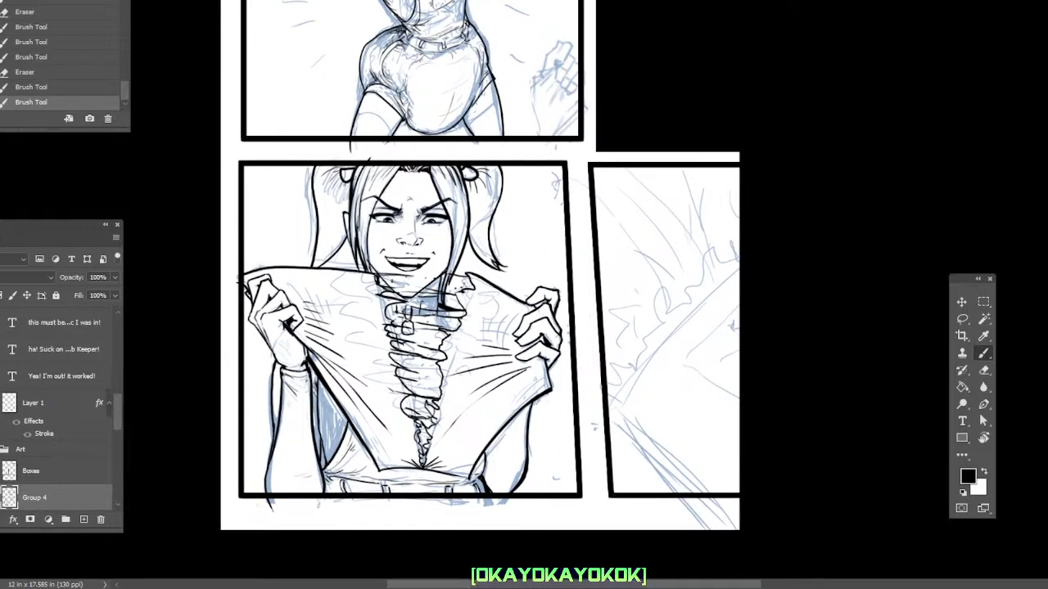
# Add curved cross-hatching to the stretched garment beside both hands
pyautogui.moveTo(500, 315)
pyautogui.mouseDown()
pyautogui.moveTo(518, 347)
pyautogui.moveTo(493, 350)
pyautogui.moveTo(466, 310)
pyautogui.mouseUp()
pyautogui.moveTo(320, 284)
pyautogui.mouseDown()
pyautogui.moveTo(288, 334)
pyautogui.moveTo(304, 303)
pyautogui.mouseUp()
pyautogui.moveTo(334, 304)
pyautogui.mouseDown()
pyautogui.moveTo(313, 345)
pyautogui.moveTo(323, 352)
pyautogui.moveTo(375, 325)
pyautogui.mouseUp()
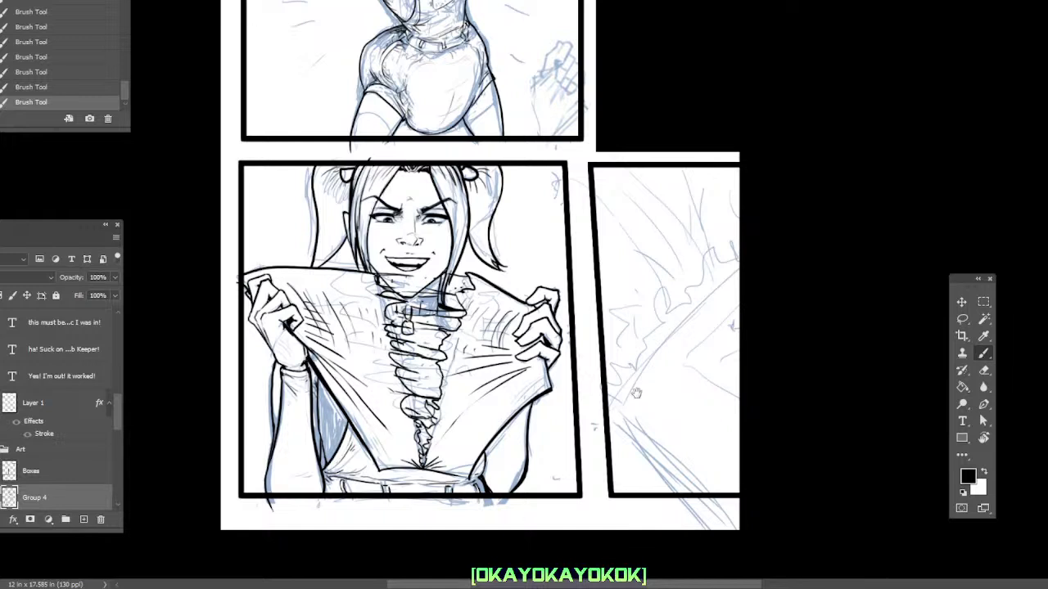
pyautogui.moveTo(508, 329)
pyautogui.mouseDown()
pyautogui.moveTo(463, 335)
pyautogui.moveTo(502, 333)
pyautogui.mouseUp()
pyautogui.moveTo(508, 317)
pyautogui.mouseDown()
pyautogui.moveTo(471, 327)
pyautogui.moveTo(492, 312)
pyautogui.mouseUp()
pyautogui.moveTo(363, 298); pyautogui.dragTo(303, 314)
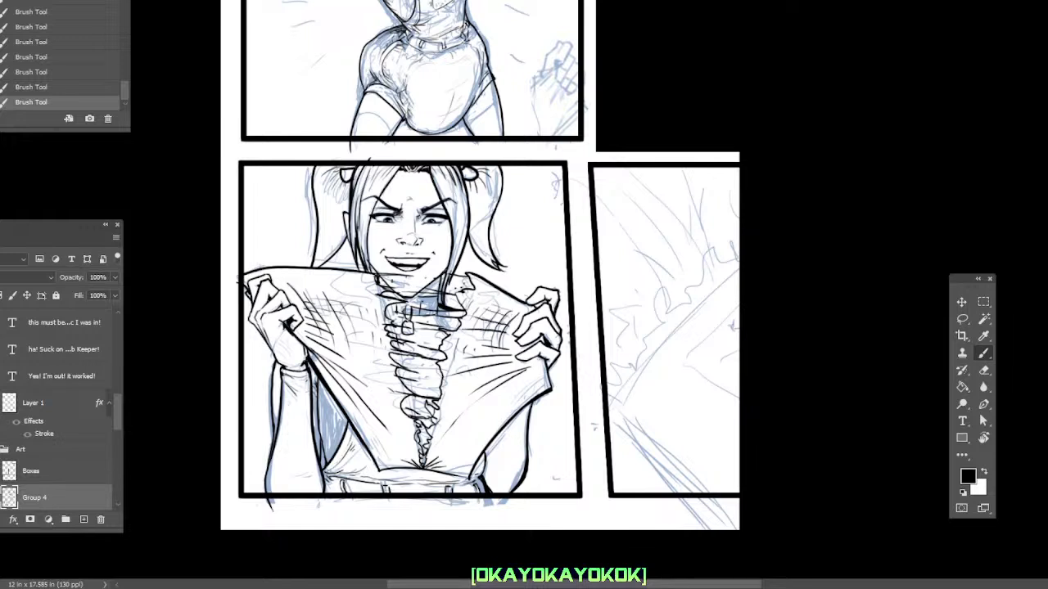
# Thicken the outer outline of the right-side hand and trim the excess ink
pyautogui.moveTo(636, 360); pyautogui.dragTo(595, 358)
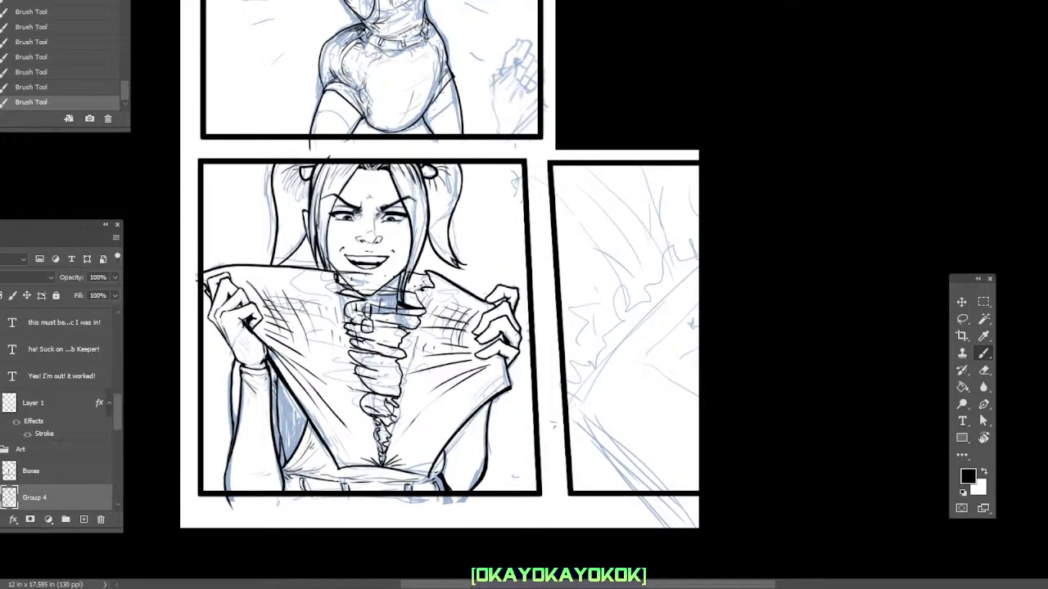
pyautogui.moveTo(399, 382)
pyautogui.mouseDown()
pyautogui.moveTo(375, 389)
pyautogui.moveTo(399, 365)
pyautogui.mouseUp()
pyautogui.scroll(-1, 567, 389)
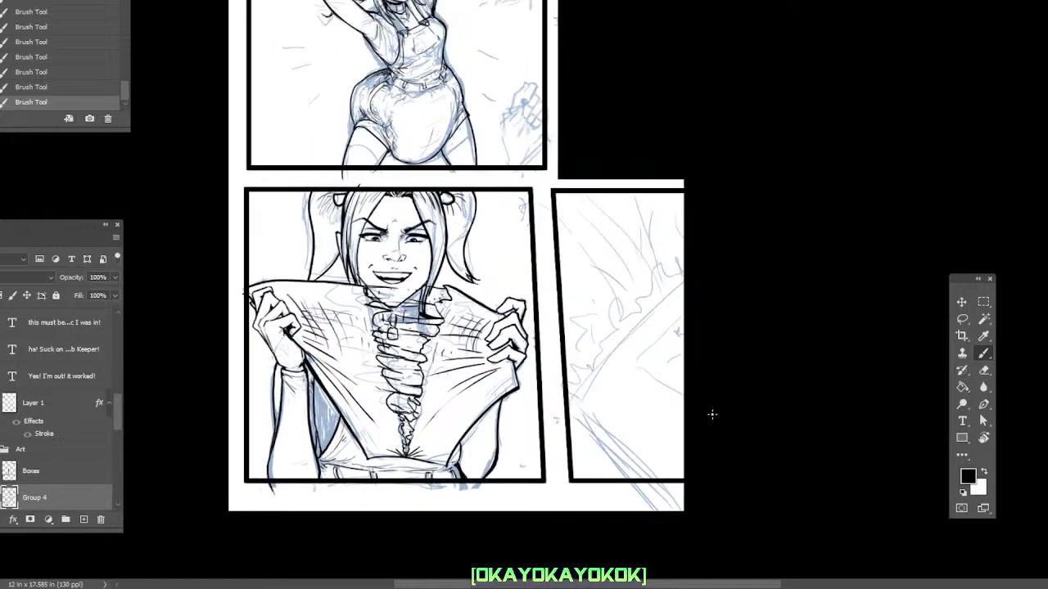
pyautogui.moveTo(612, 346); pyautogui.dragTo(643, 347)
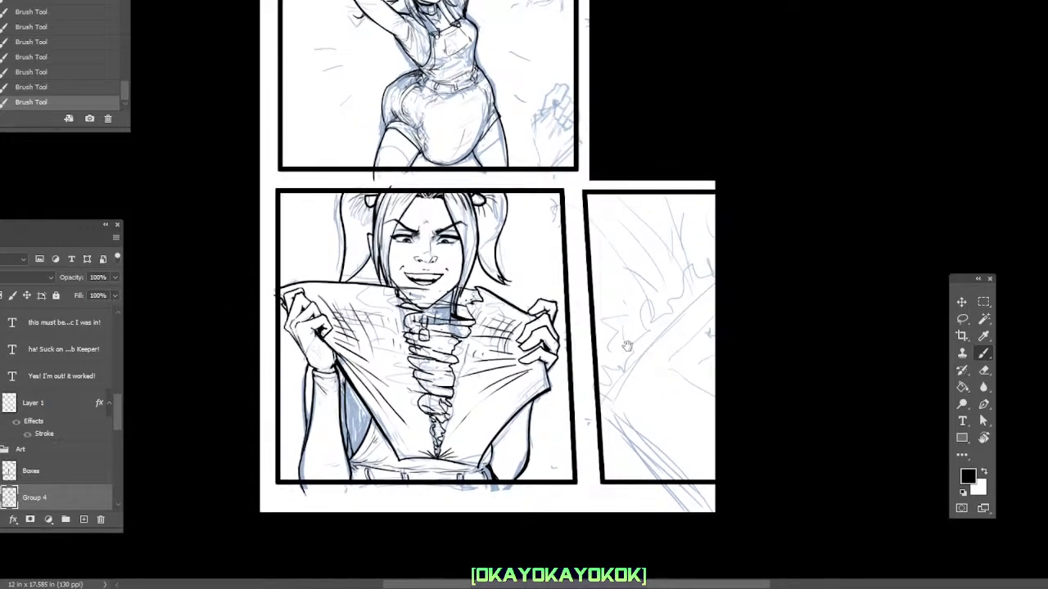
pyautogui.moveTo(560, 407); pyautogui.dragTo(554, 440)
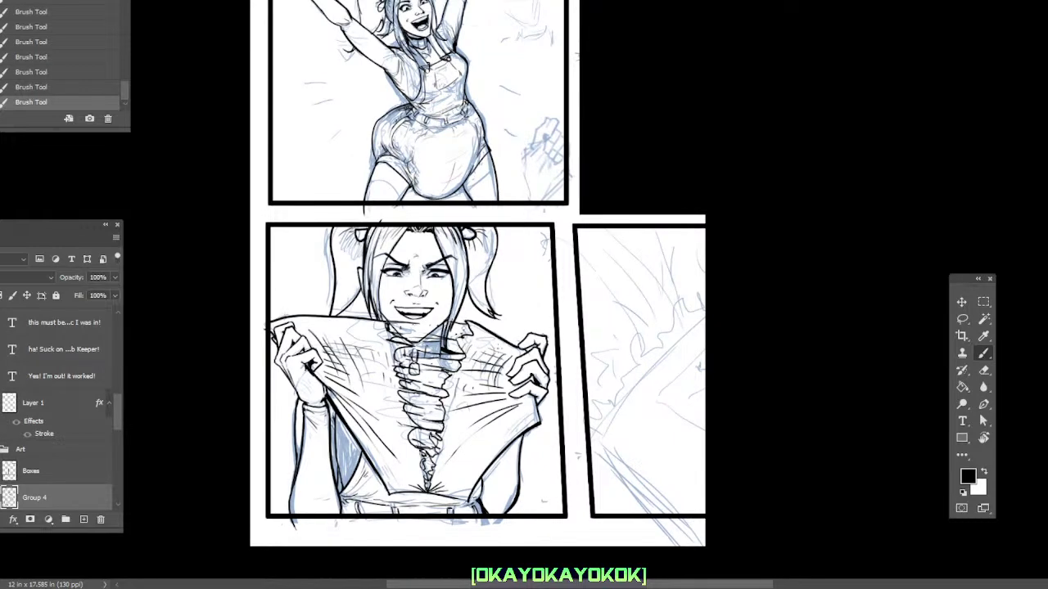
pyautogui.scroll(3, 495, 393)
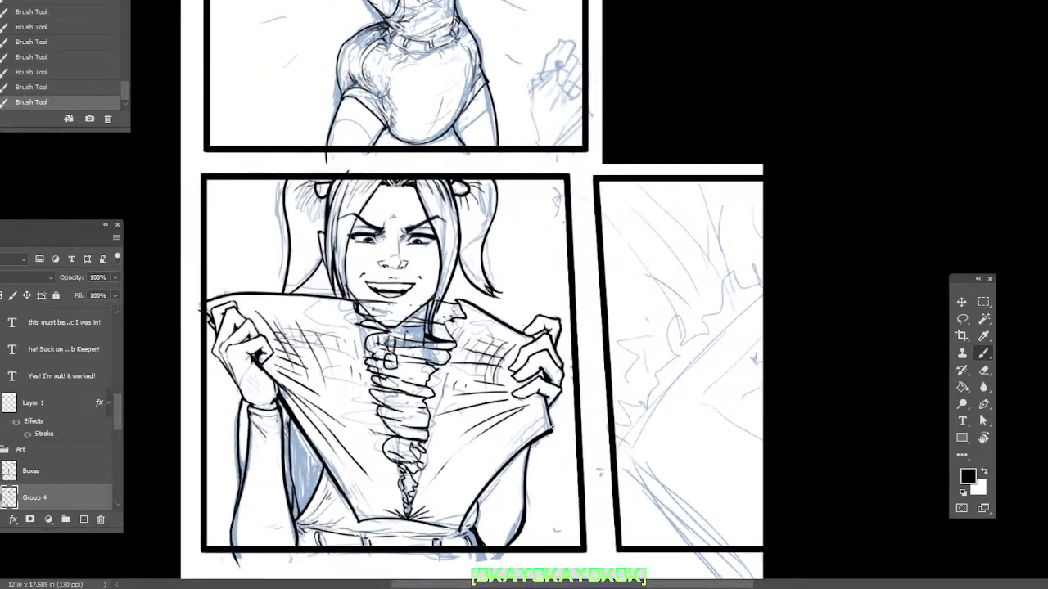
pyautogui.moveTo(563, 389)
pyautogui.mouseDown()
pyautogui.moveTo(557, 342)
pyautogui.moveTo(527, 328)
pyautogui.moveTo(535, 318)
pyautogui.moveTo(561, 329)
pyautogui.moveTo(558, 342)
pyautogui.moveTo(549, 331)
pyautogui.moveTo(520, 334)
pyautogui.mouseUp()
pyautogui.press('e')
pyautogui.press('b')
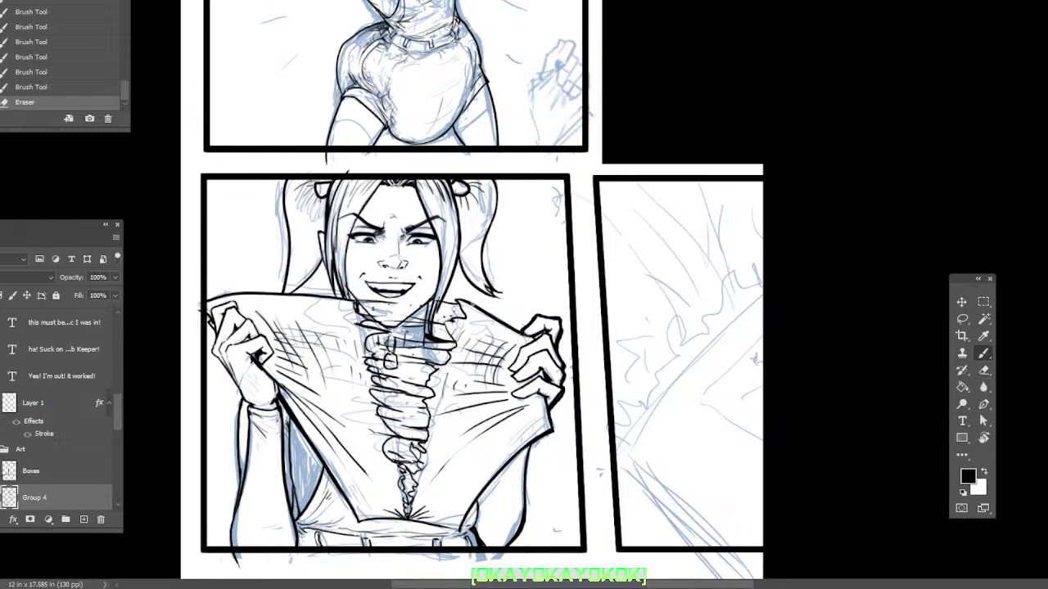
# Darken the torn collar edge on the right side and thicken the outer outline of the left-side hand and forearm
pyautogui.moveTo(452, 298)
pyautogui.mouseDown()
pyautogui.moveTo(465, 316)
pyautogui.moveTo(444, 339)
pyautogui.mouseUp()
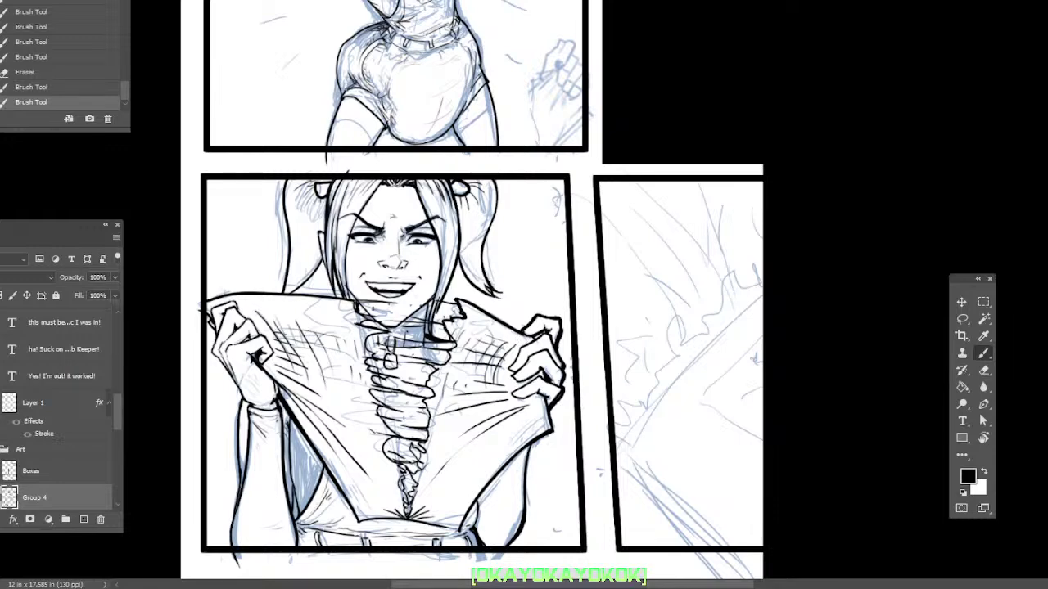
pyautogui.moveTo(213, 332); pyautogui.dragTo(236, 381)
pyautogui.moveTo(238, 505); pyautogui.dragTo(229, 543)
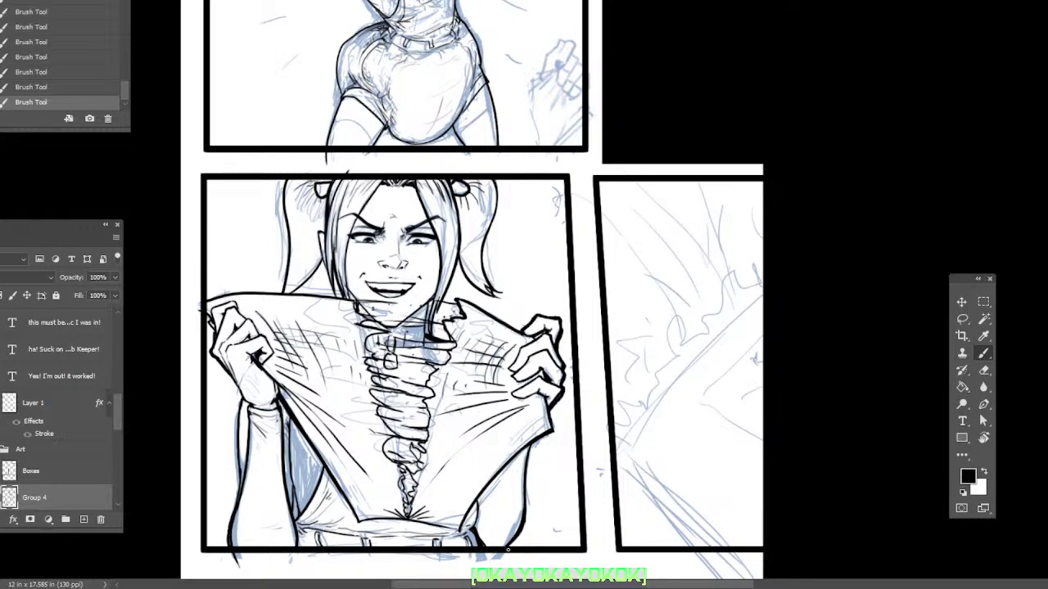
# Thicken the outer contour of the right-side arm and the garment's lower hem above the waistband
pyautogui.moveTo(535, 443); pyautogui.dragTo(526, 479)
pyautogui.moveTo(595, 421); pyautogui.dragTo(588, 424)
pyautogui.moveTo(454, 536); pyautogui.dragTo(354, 519)
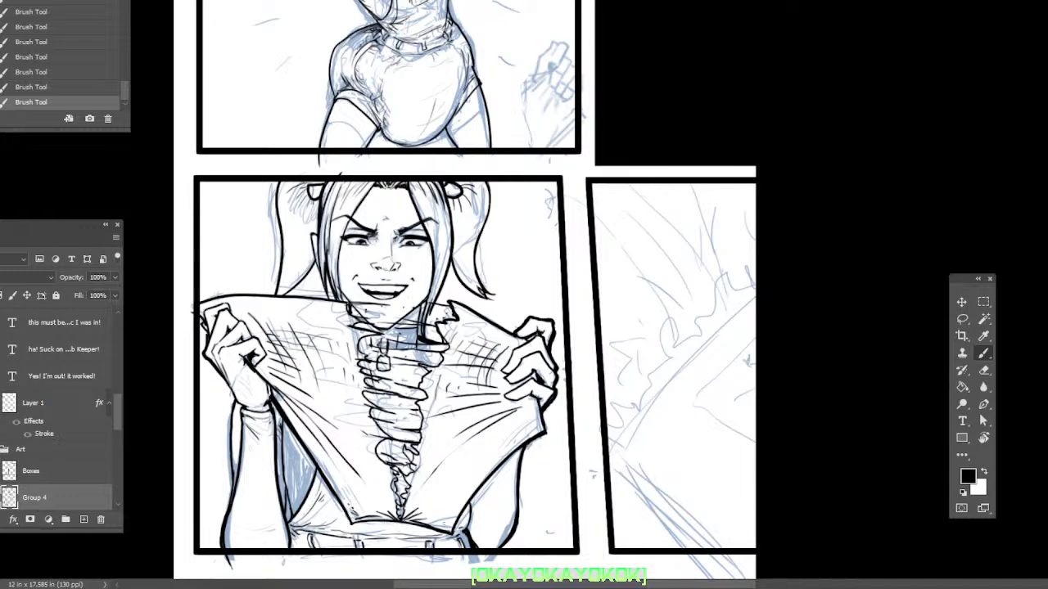
# Add short hatch lines in the garment's right-side corner below the hand
pyautogui.moveTo(453, 528); pyautogui.dragTo(446, 517)
pyautogui.scroll(-2, 700, 399)
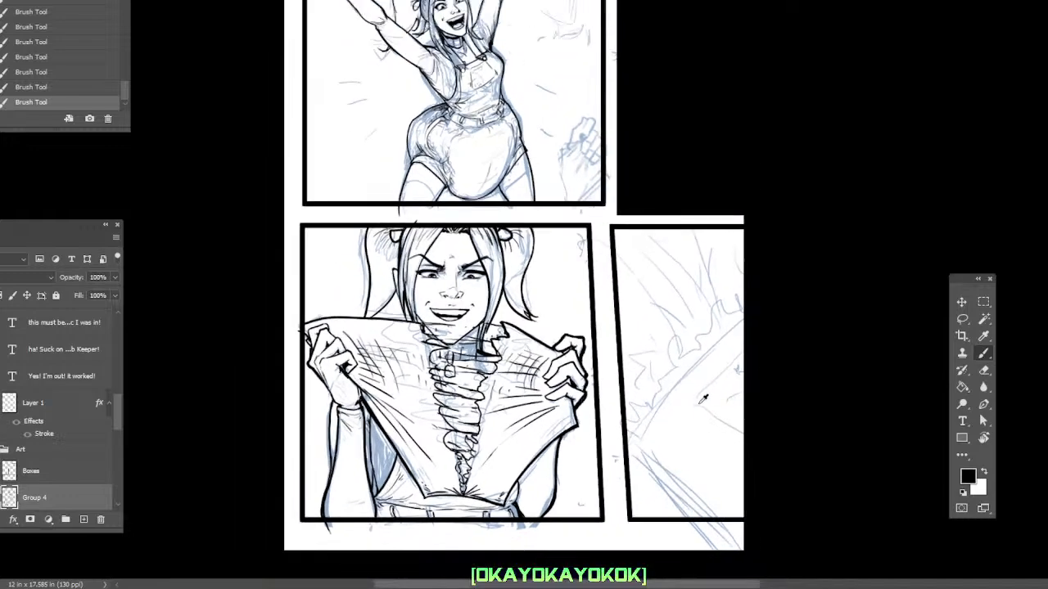
pyautogui.scroll(2, 460, 400)
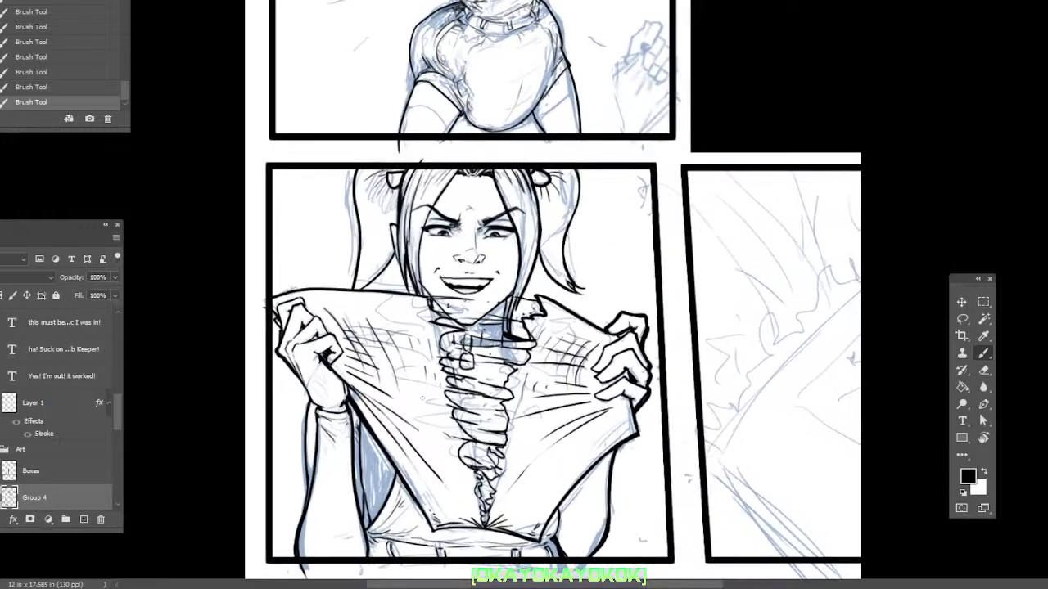
pyautogui.moveTo(668, 428); pyautogui.dragTo(639, 410)
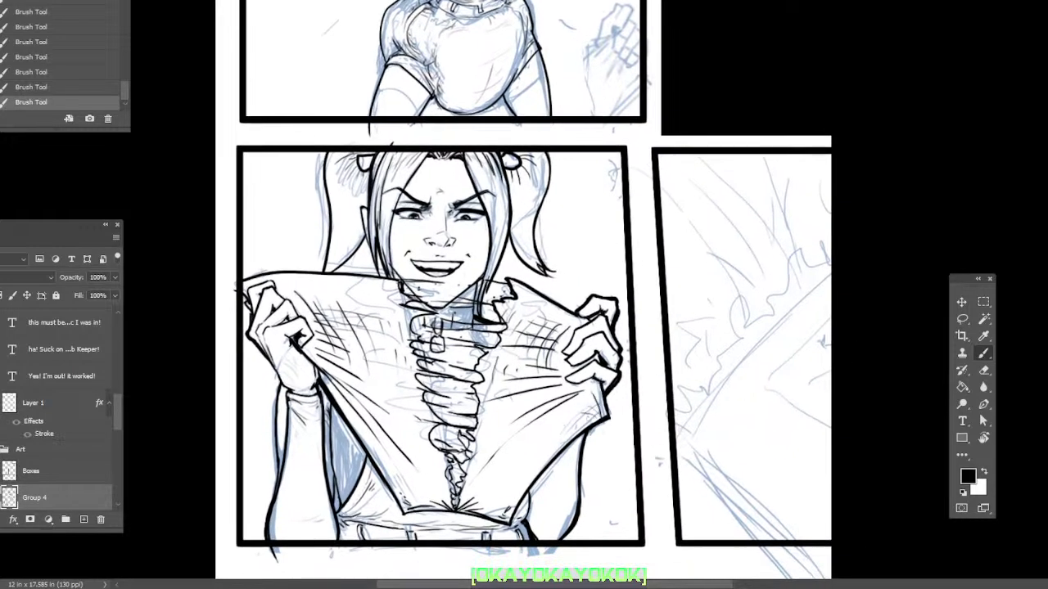
pyautogui.moveTo(547, 429); pyautogui.dragTo(574, 416)
pyautogui.moveTo(631, 432); pyautogui.dragTo(598, 455)
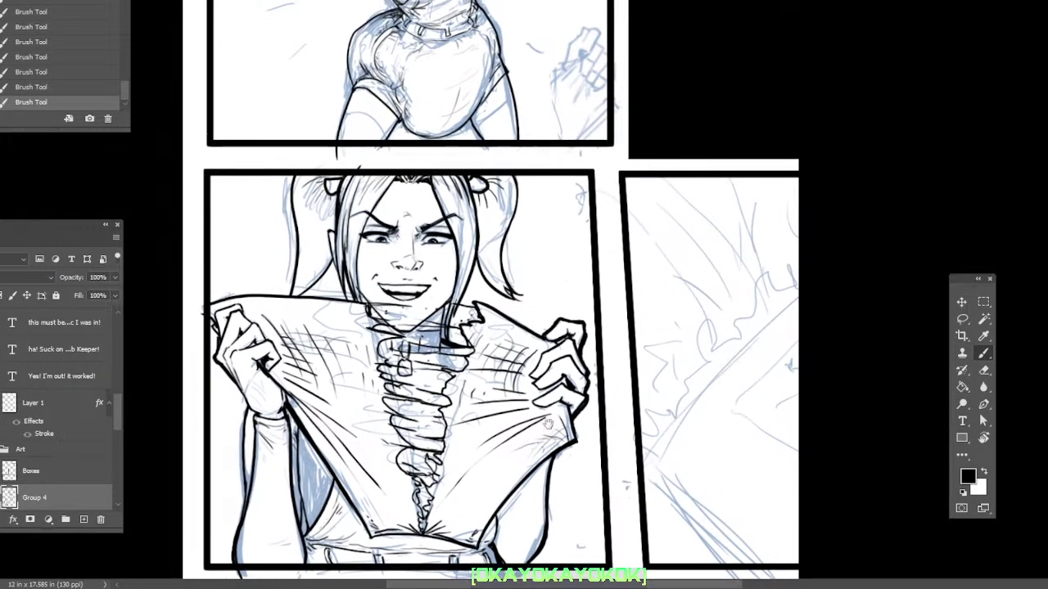
# Remove the stray line ends that stick out into the gutter between the upper panel and the lower-left panel
pyautogui.moveTo(719, 382); pyautogui.dragTo(730, 338)
pyautogui.scroll(2, 679, 380)
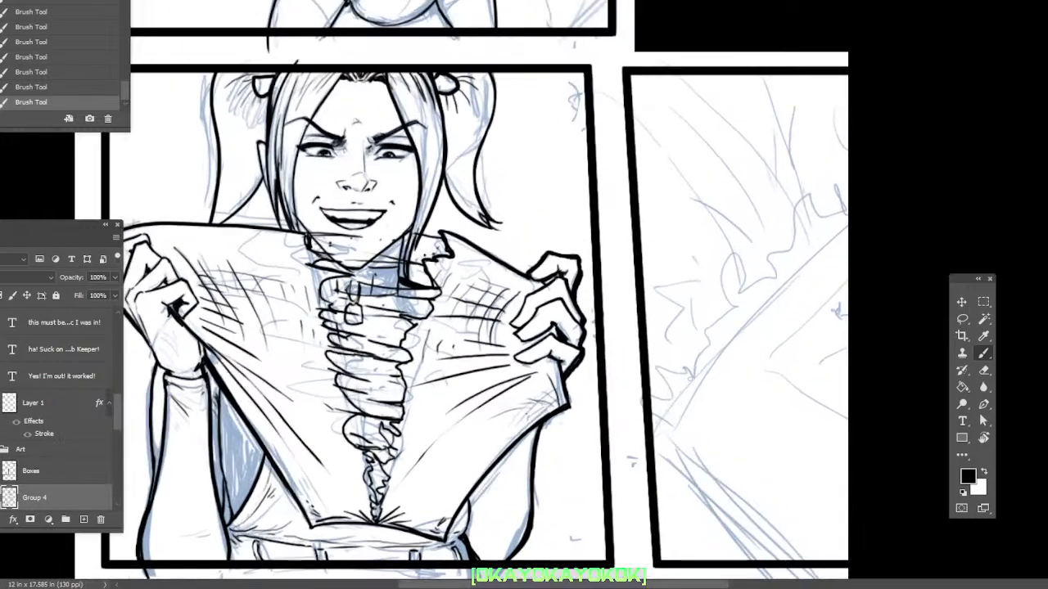
pyautogui.moveTo(325, 317); pyautogui.dragTo(543, 395)
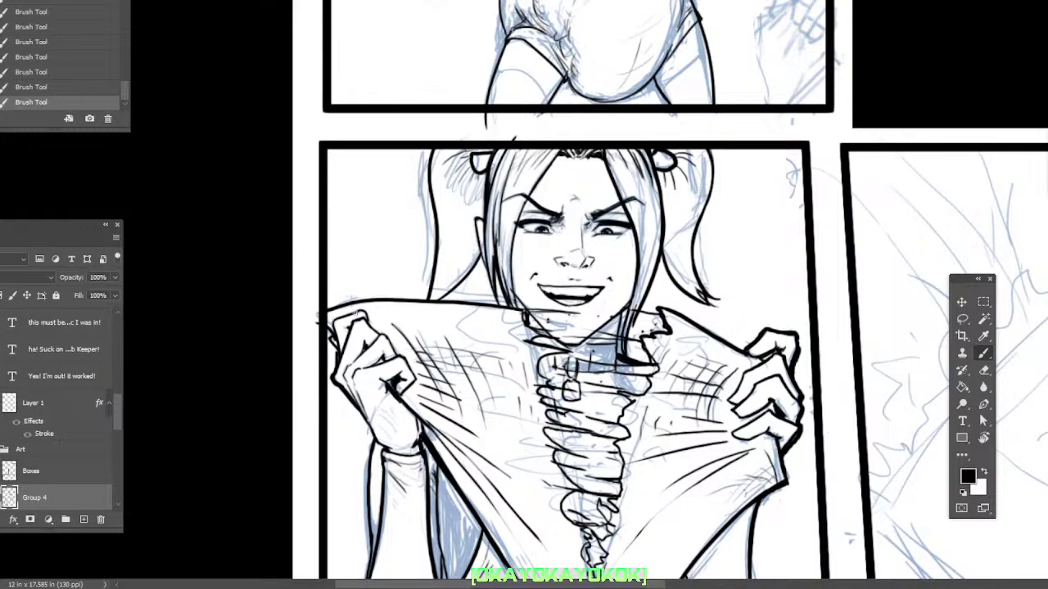
pyautogui.moveTo(852, 437); pyautogui.dragTo(796, 349)
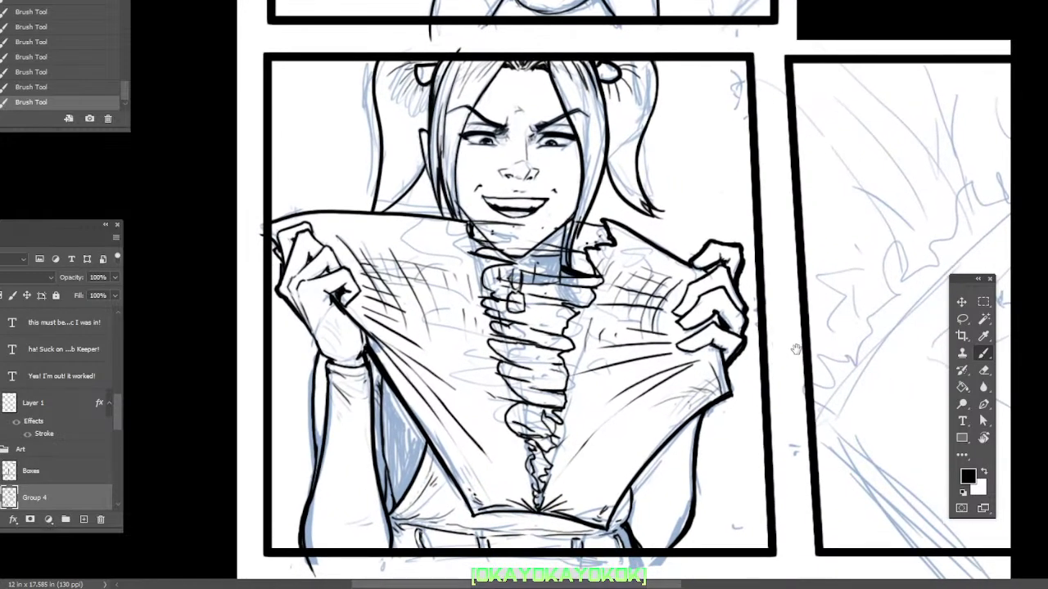
pyautogui.moveTo(117, 409)
pyautogui.mouseDown()
pyautogui.moveTo(119, 479)
pyautogui.moveTo(113, 454)
pyautogui.mouseUp()
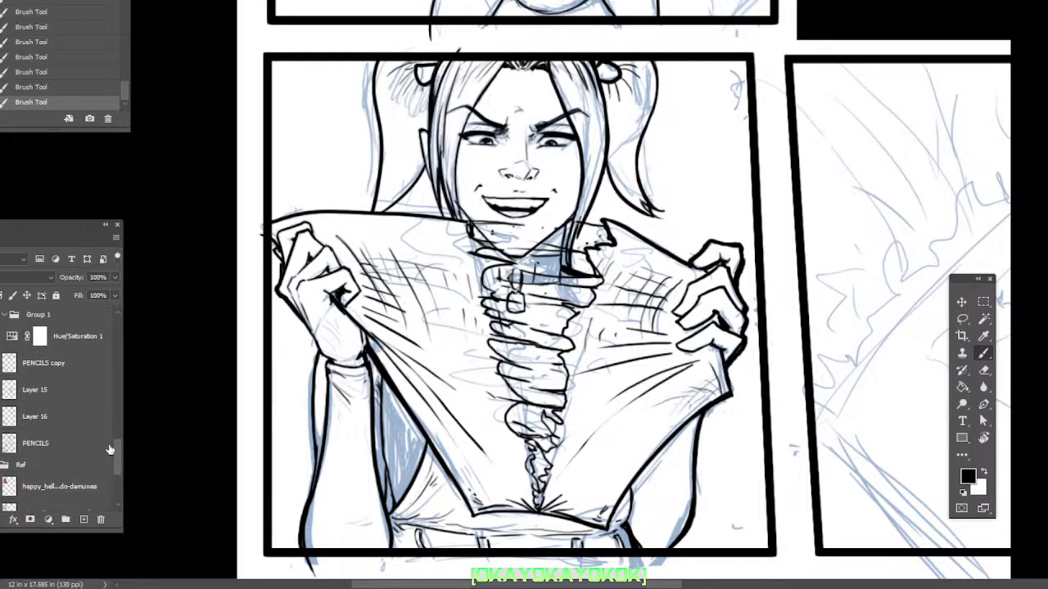
pyautogui.moveTo(566, 249); pyautogui.dragTo(618, 279)
pyautogui.moveTo(537, 240); pyautogui.dragTo(517, 256)
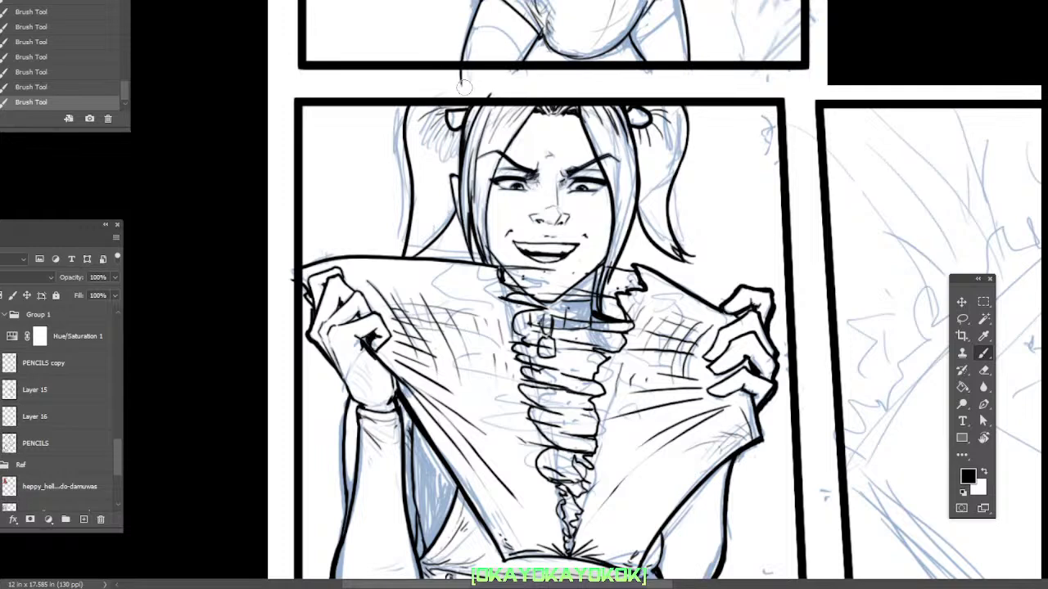
pyautogui.moveTo(495, 91); pyautogui.dragTo(500, 88)
# Reduce the brush size and add fine strokes near the right-side hand and short fold lines beside the left-side fingers
pyautogui.press('[')
pyautogui.press('[')
pyautogui.press('[')
pyautogui.moveTo(723, 314)
pyautogui.mouseDown()
pyautogui.moveTo(641, 280)
pyautogui.moveTo(725, 318)
pyautogui.mouseUp()
pyautogui.moveTo(343, 271); pyautogui.dragTo(355, 279)
pyautogui.moveTo(345, 275); pyautogui.dragTo(362, 288)
pyautogui.moveTo(801, 322); pyautogui.dragTo(785, 320)
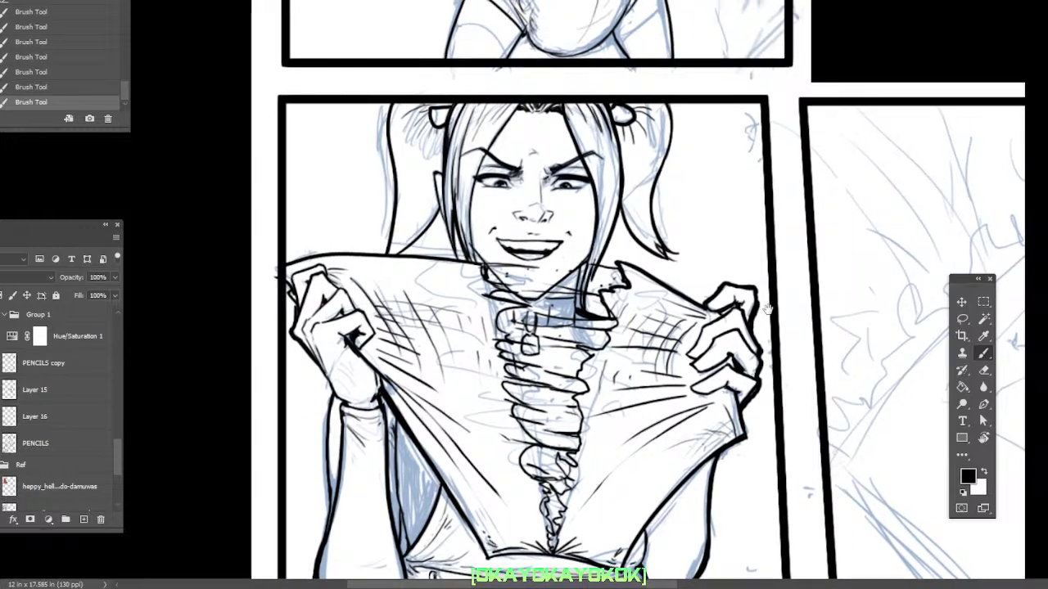